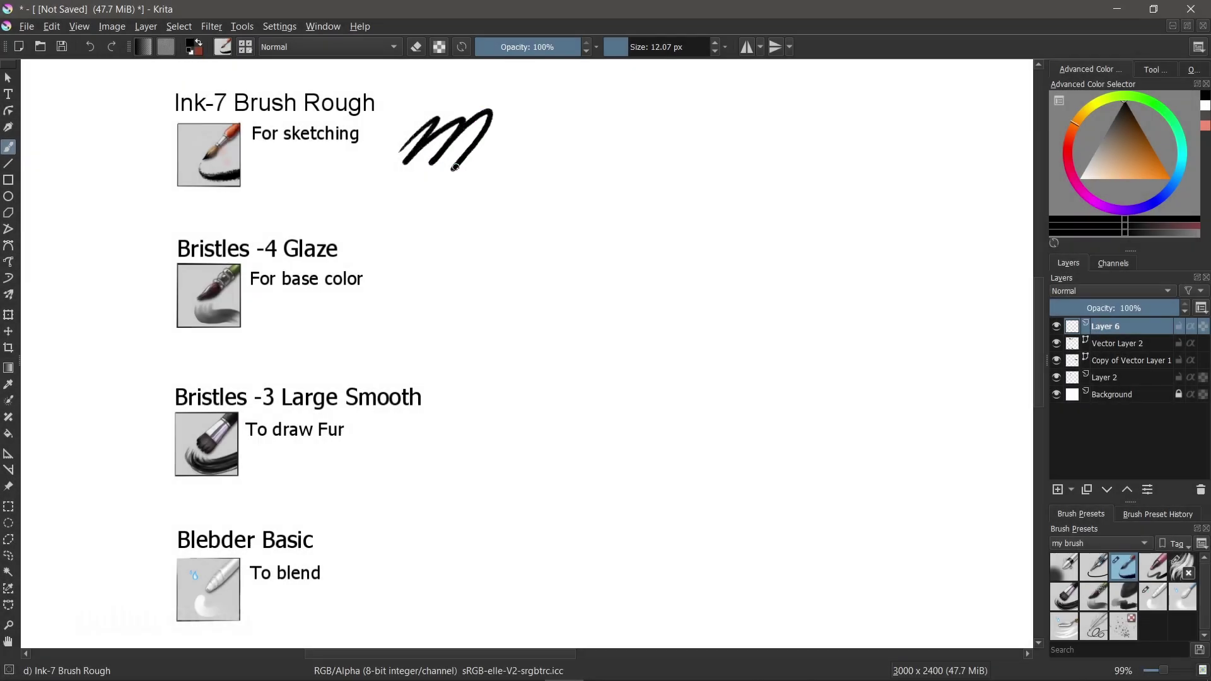
Paint a zigzag sketch sample, a black glaze base sample and a grey fur sample stroke.
mouse_move(489, 114)
mouse_down()
mouse_move(542, 146)
mouse_move(627, 131)
mouse_up()
drag(404, 303, 707, 272)
click(1064, 596)
mouse_move(419, 441)
mouse_down()
mouse_move(574, 454)
mouse_move(669, 441)
mouse_up()
Paint a grey glaze stroke beside 'To blend', then pick another grey shade.
click(1095, 596)
mouse_move(410, 574)
mouse_down()
mouse_move(514, 560)
mouse_move(602, 568)
mouse_up()
click(1099, 147)
click(1153, 596)
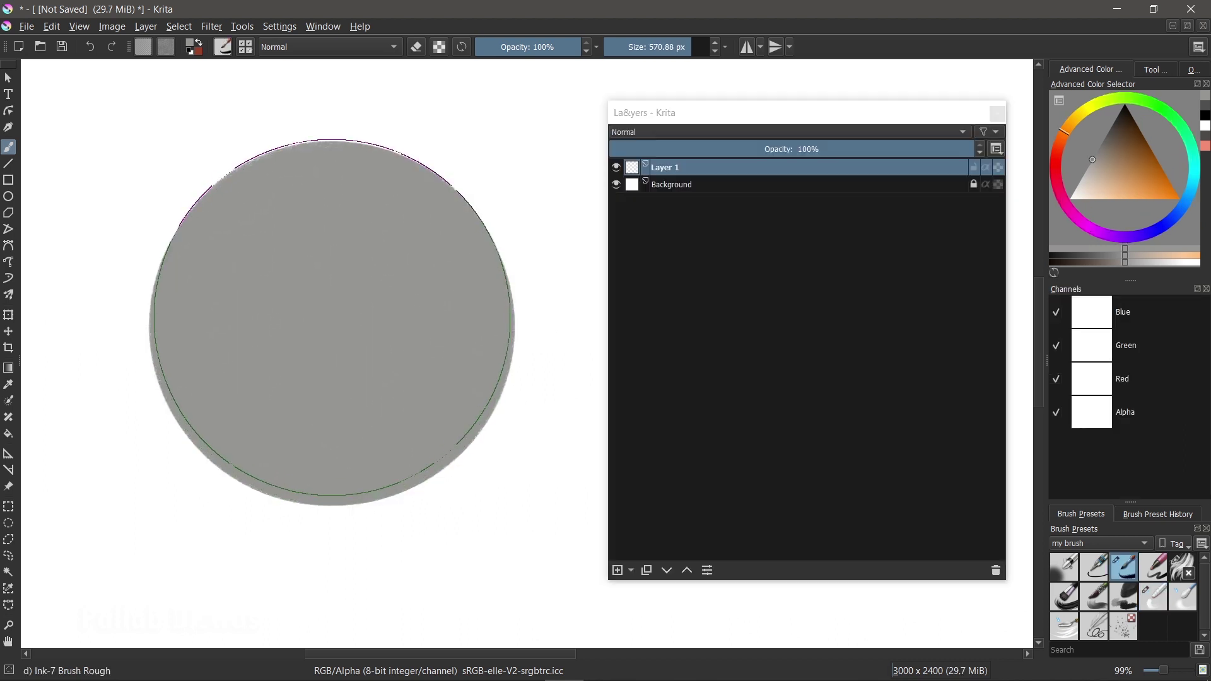
Add two new layers and group them with Layer 1 using Ctrl+G.
click(721, 176)
click(618, 570)
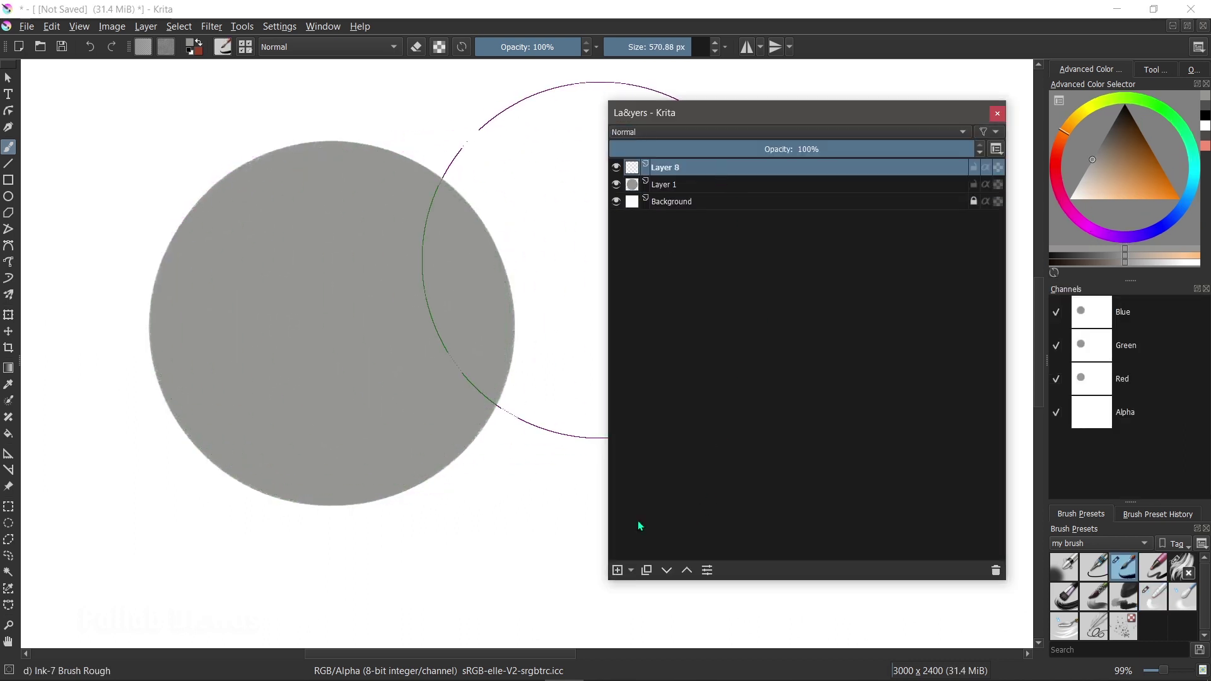
click(619, 570)
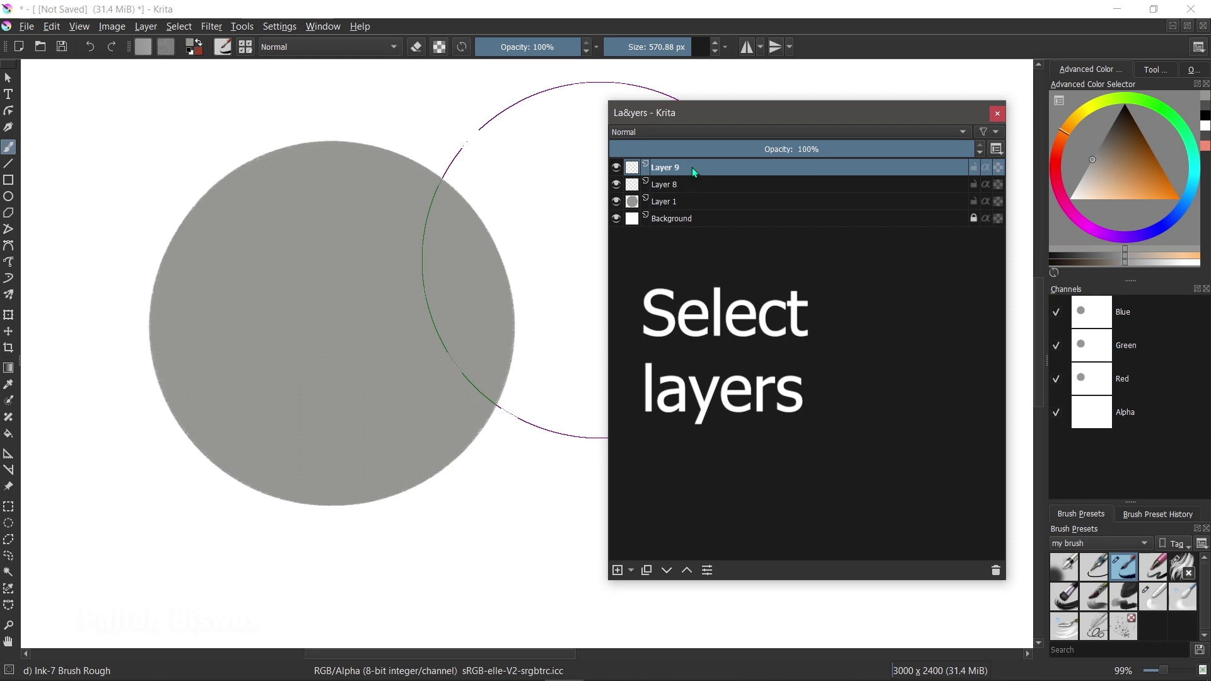
ctrl+click(703, 187)
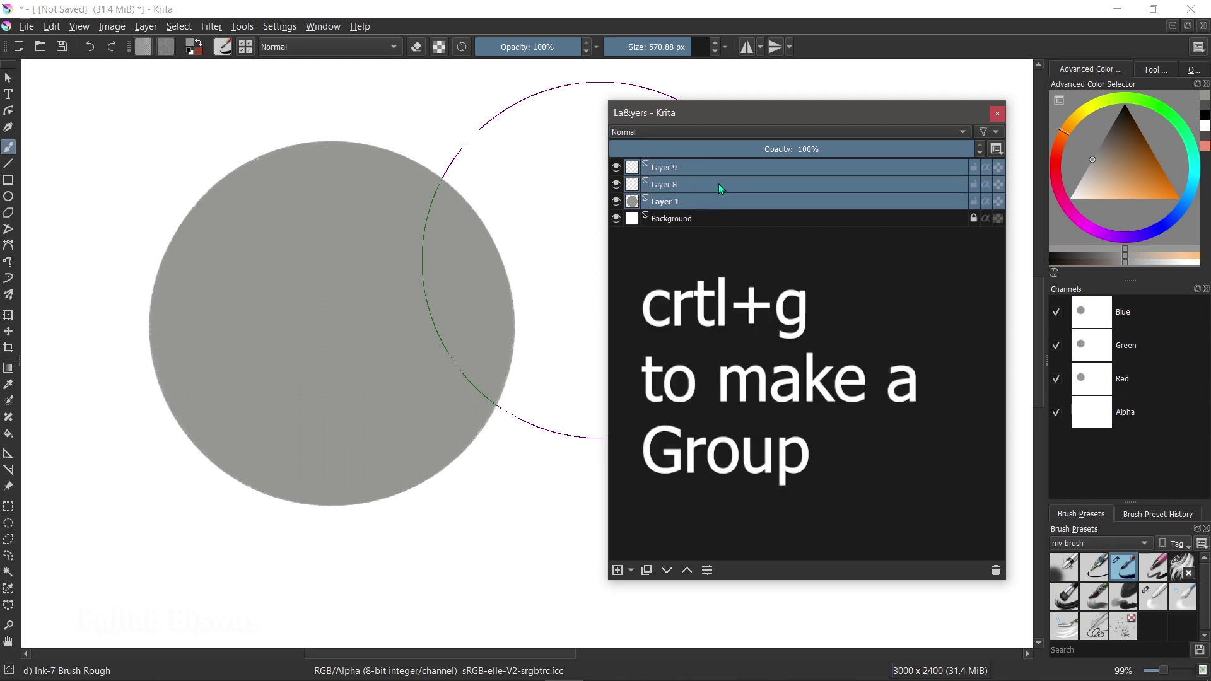
key(ctrl+g)
Rename the new group to 'Group 1' and expand it.
click(645, 168)
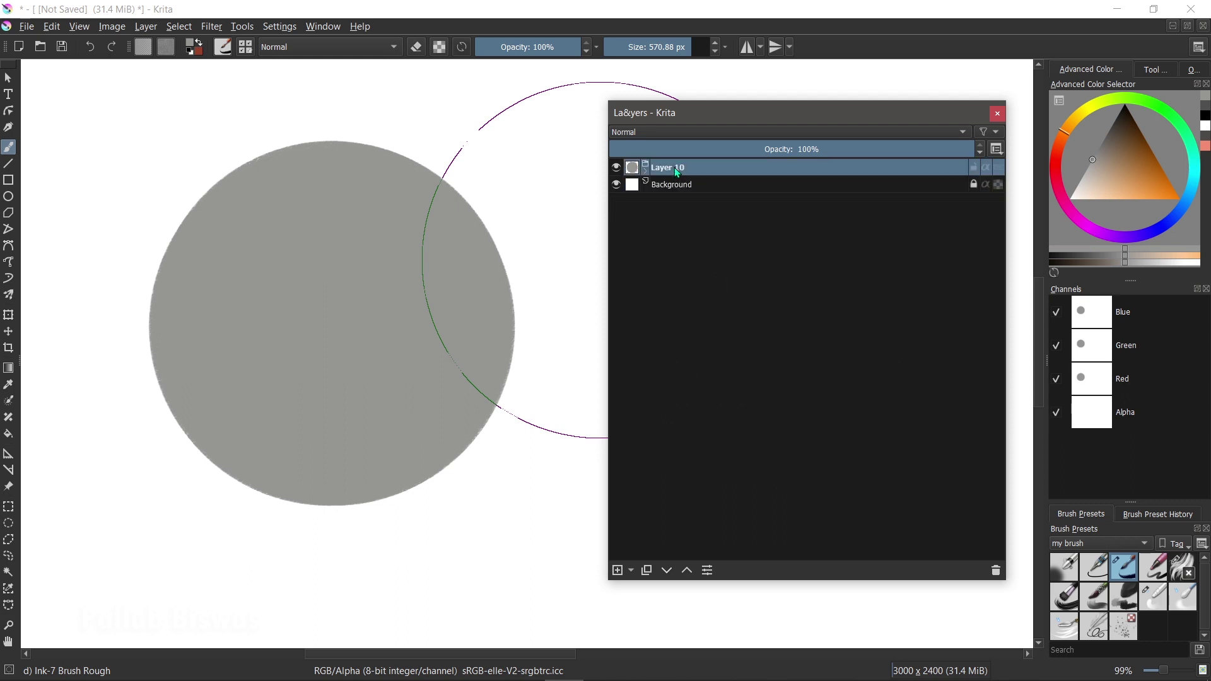
double_click(678, 170)
text(Group 1)
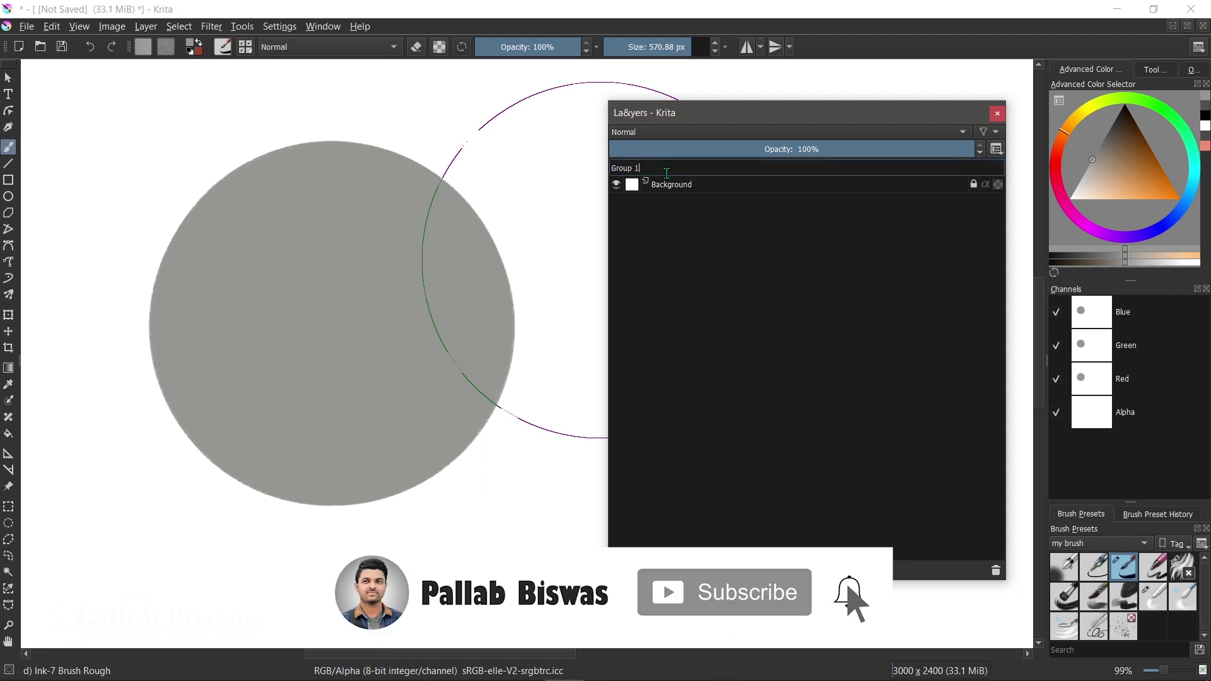
key(Return)
click(646, 168)
Paint a dark brownish-grey circle on Layer 8 and a brown circle on Layer 9.
click(751, 202)
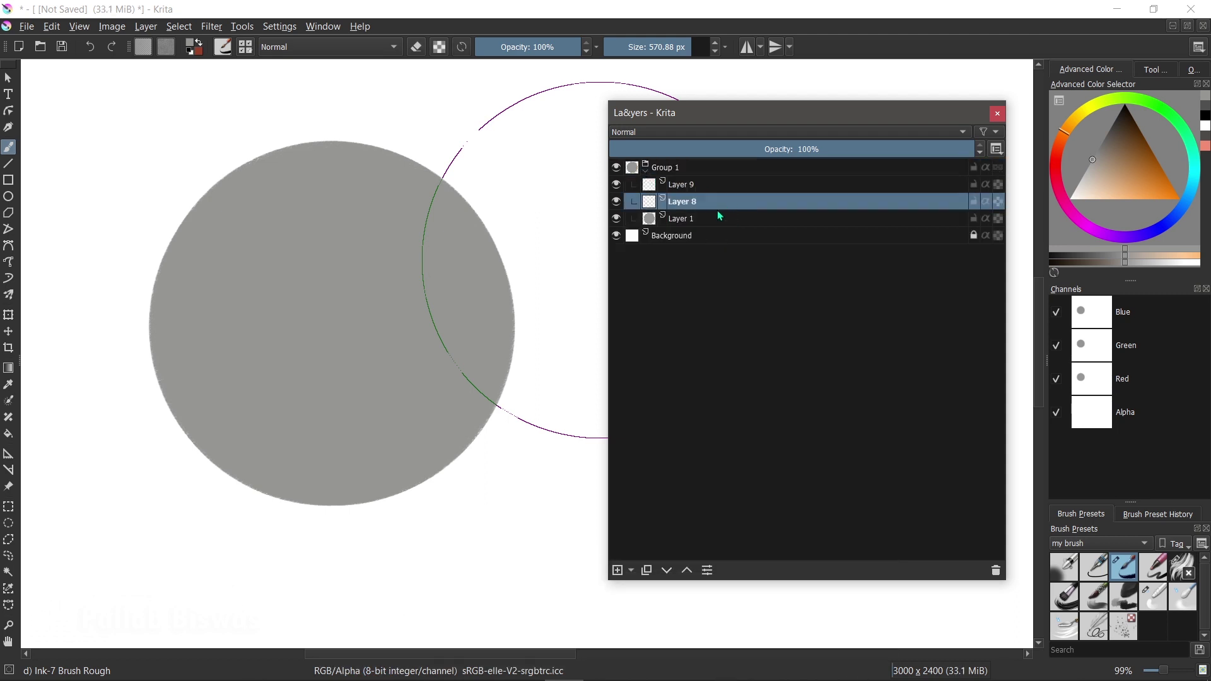
click(1109, 137)
click(427, 401)
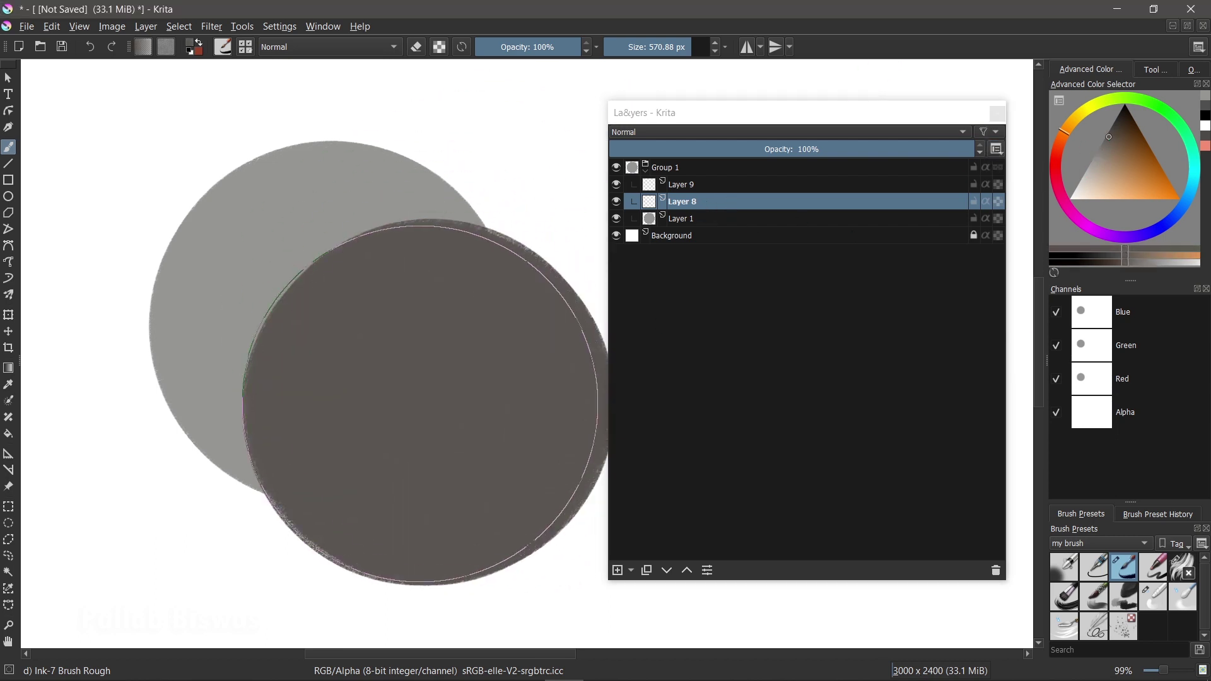
drag(1114, 137, 1130, 157)
click(681, 184)
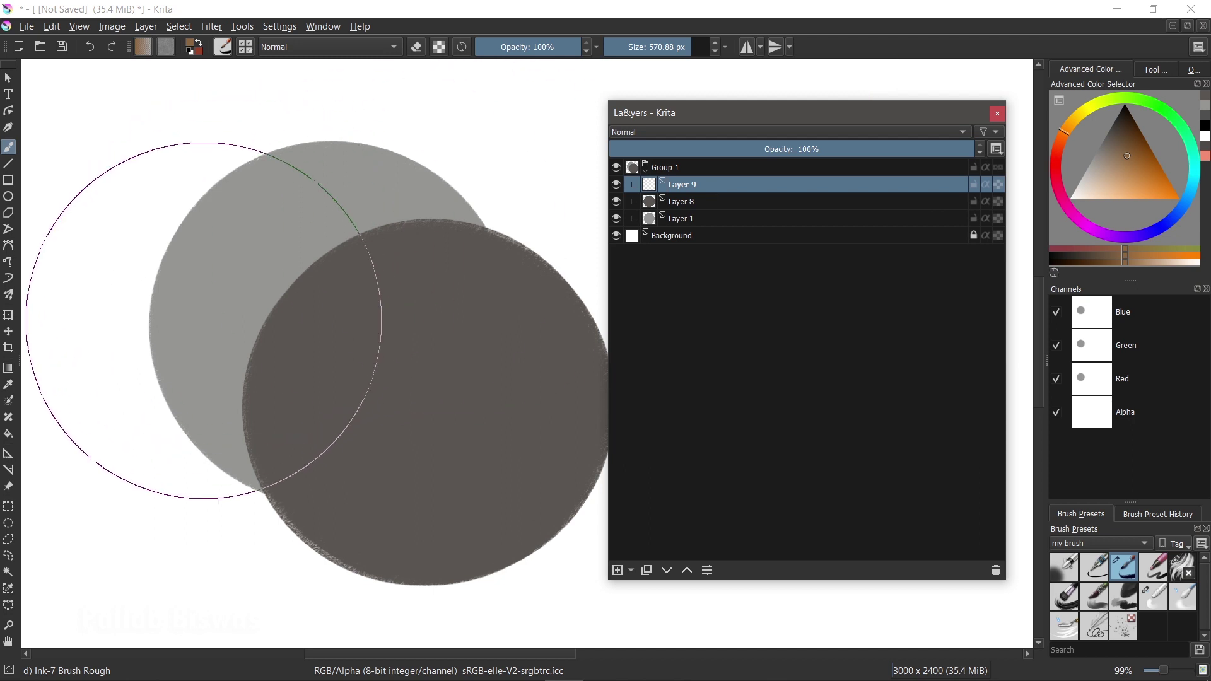
click(184, 361)
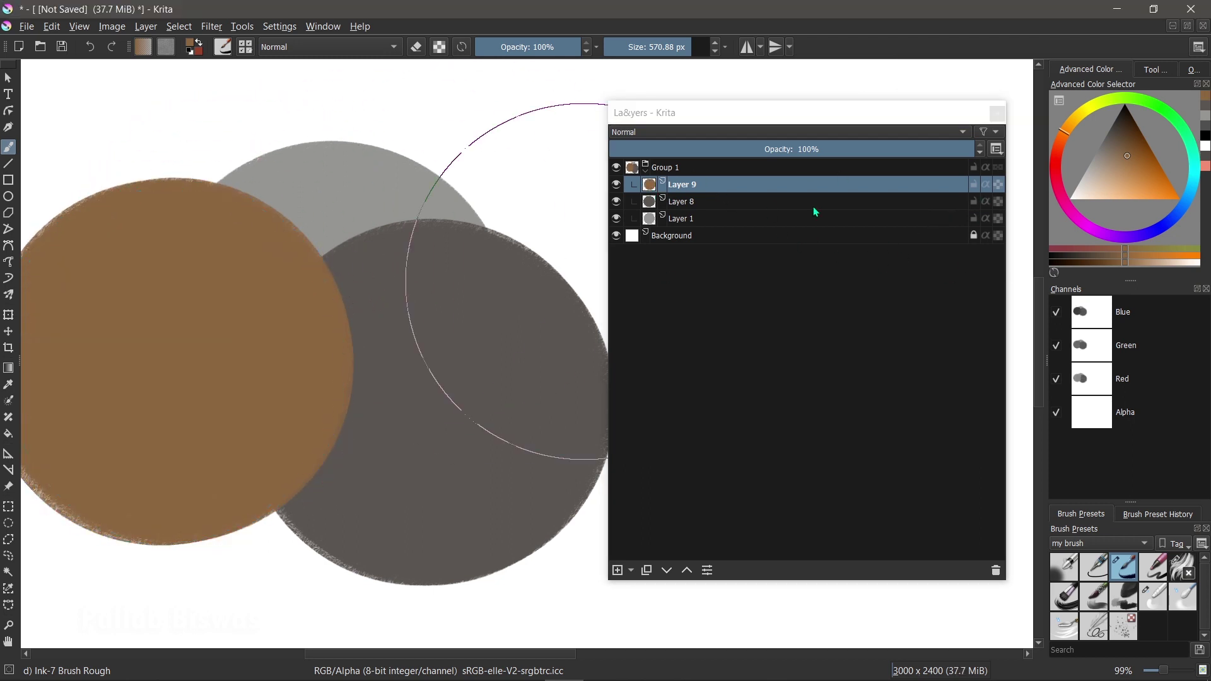
Enable inherit alpha on Layers 8, 9 and a new layer to clip them to the grey circle.
click(986, 201)
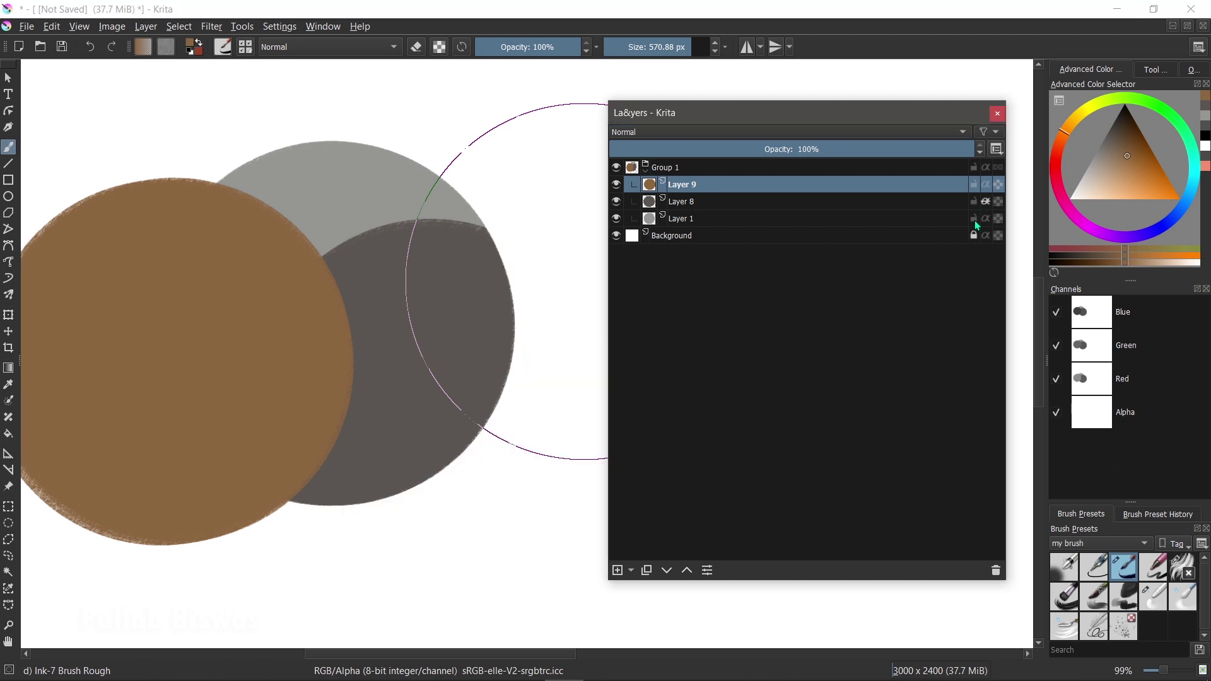
click(986, 185)
click(617, 570)
click(986, 185)
Paint a tan stroke over the circles and smudge the edges with Blender Basic.
mouse_move(379, 202)
mouse_down()
mouse_move(349, 217)
mouse_move(195, 391)
mouse_up()
click(1154, 596)
mouse_move(353, 208)
mouse_down()
mouse_move(240, 252)
mouse_move(290, 328)
mouse_move(305, 411)
mouse_move(271, 322)
mouse_up()
Smudge the sphere edges, add a light tan highlight on top and dark brown shading below.
drag(252, 170, 384, 290)
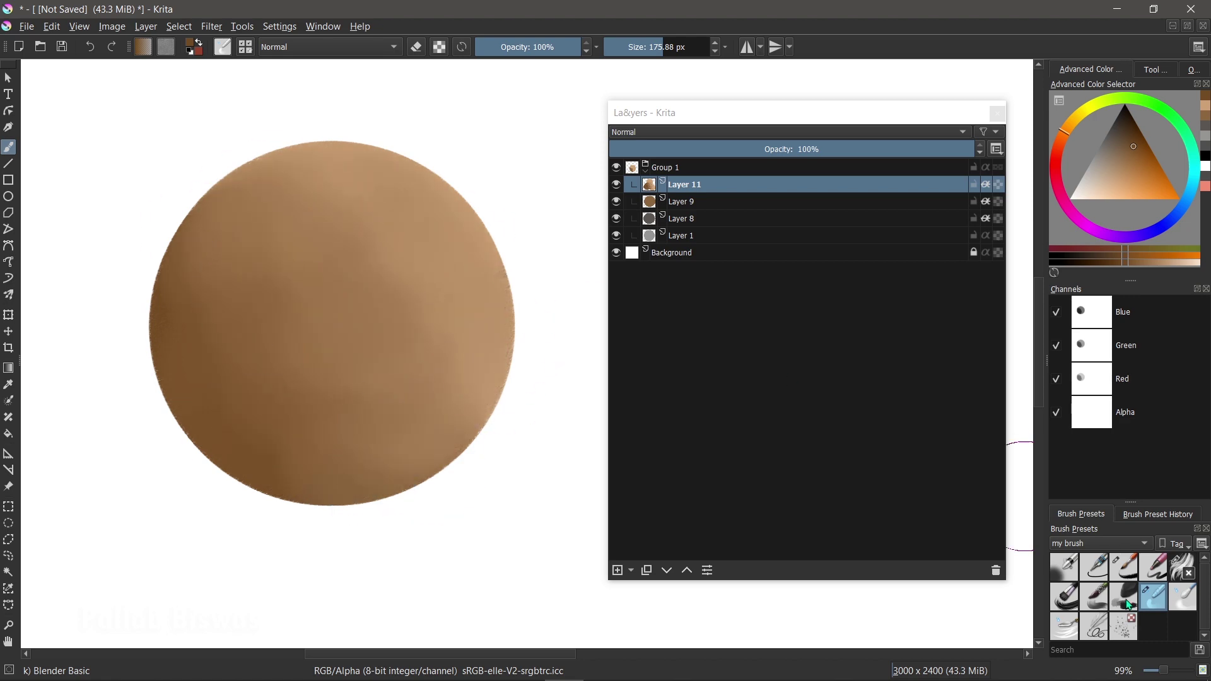
click(1124, 595)
click(1125, 172)
drag(353, 214, 442, 303)
click(1130, 157)
mouse_move(221, 303)
mouse_down()
mouse_move(460, 392)
mouse_move(498, 265)
mouse_up()
Darken the sphere's sides with brown and blend the upper light area into the shading.
click(1135, 134)
mouse_move(189, 252)
mouse_down()
mouse_move(287, 404)
mouse_move(108, 391)
mouse_up()
click(1153, 596)
mouse_move(351, 249)
mouse_down()
mouse_move(378, 230)
mouse_move(295, 285)
mouse_move(292, 432)
mouse_move(281, 311)
mouse_move(338, 282)
mouse_move(412, 338)
mouse_up()
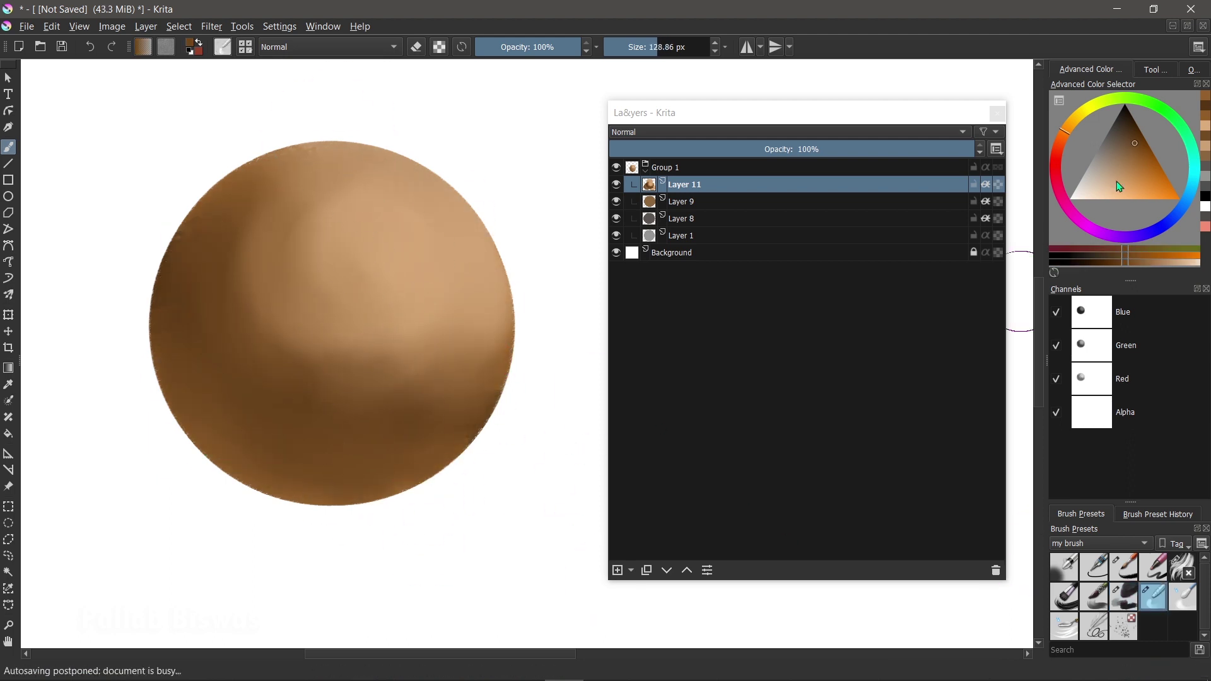
Add dark textured strokes at the lower left and blend them smooth.
click(1136, 131)
click(1124, 595)
mouse_move(278, 303)
mouse_down()
mouse_move(363, 423)
mouse_move(217, 341)
mouse_up()
click(1154, 595)
mouse_move(324, 319)
mouse_down()
mouse_move(427, 387)
mouse_move(296, 459)
mouse_move(460, 392)
mouse_move(216, 303)
mouse_move(262, 168)
mouse_move(462, 415)
mouse_up()
Paint a light tan rim along the sphere's bottom edge, then start a rough head ellipse.
click(1124, 596)
drag(162, 391, 454, 473)
click(1153, 595)
mouse_move(303, 404)
mouse_down()
mouse_move(228, 448)
mouse_move(265, 478)
mouse_move(309, 454)
mouse_move(248, 408)
mouse_move(397, 451)
mouse_up()
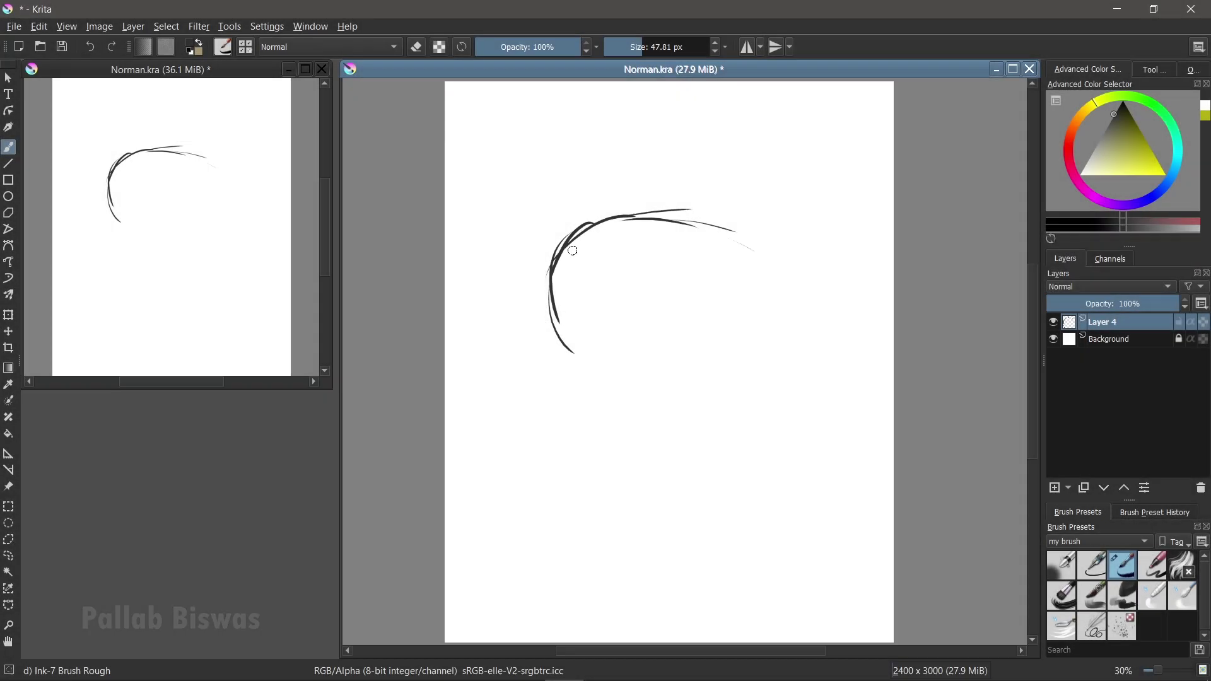
mouse_move(555, 265)
mouse_down()
mouse_move(805, 386)
mouse_move(656, 218)
mouse_up()
Sketch the rough head ellipse and the body's sides and bottom in ink.
drag(833, 265, 694, 407)
drag(555, 297, 669, 406)
drag(590, 220, 547, 283)
drag(839, 357, 820, 495)
mouse_move(559, 354)
mouse_down()
mouse_move(567, 501)
mouse_move(646, 554)
mouse_move(728, 571)
mouse_up()
drag(571, 499, 833, 481)
mouse_move(855, 328)
mouse_down()
mouse_move(841, 474)
mouse_move(546, 465)
mouse_up()
Redraw the dome top, add a small tuft on the head, extend the belly and circle the muzzle.
drag(767, 170, 827, 290)
drag(624, 200, 760, 165)
drag(584, 229, 765, 169)
drag(781, 183, 808, 219)
drag(715, 188, 713, 217)
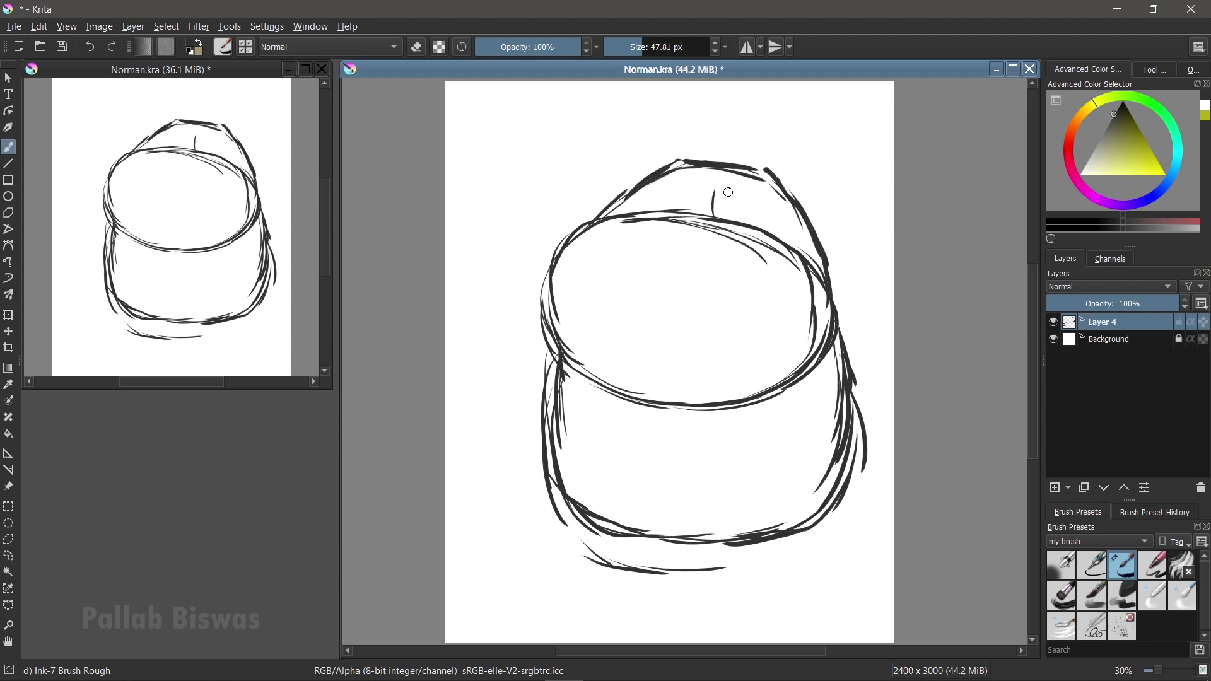
drag(724, 169, 712, 213)
drag(705, 211, 670, 208)
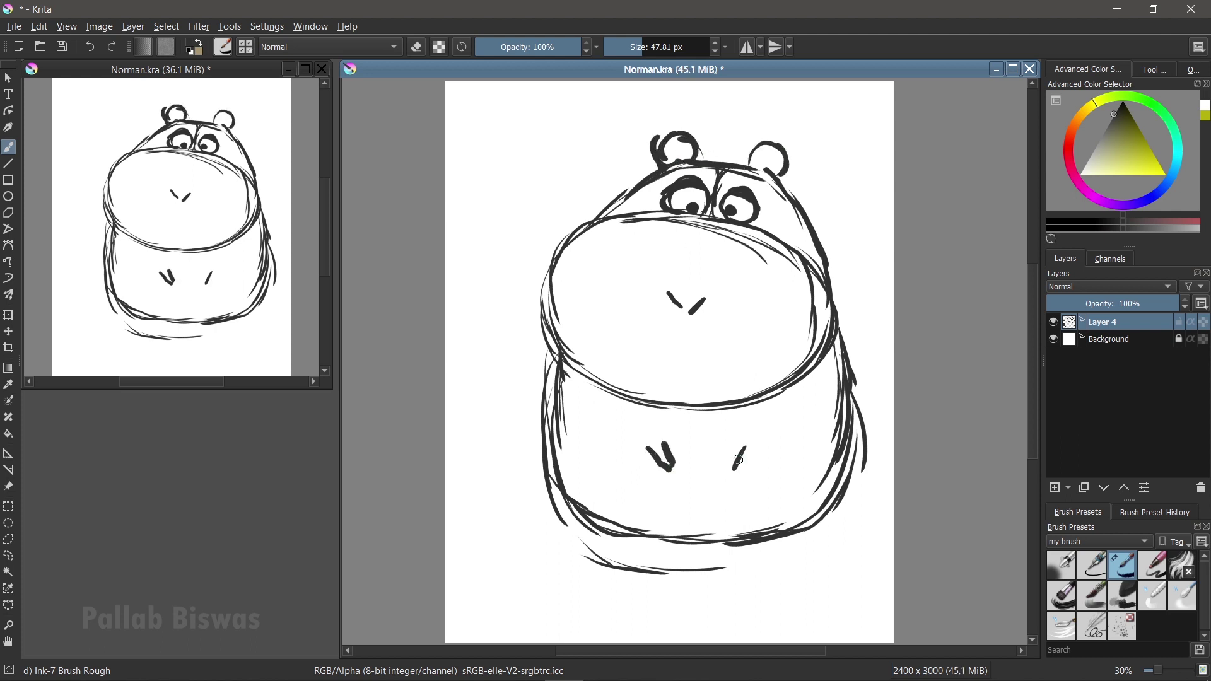
drag(752, 544, 818, 537)
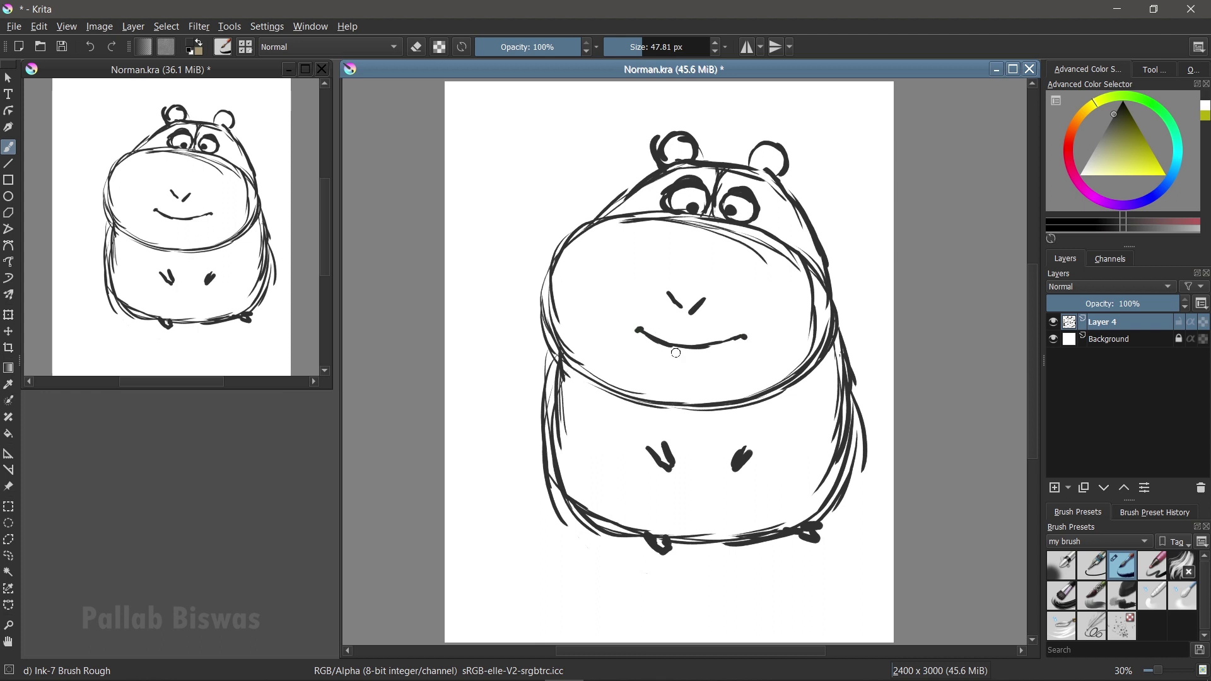
drag(702, 371, 617, 320)
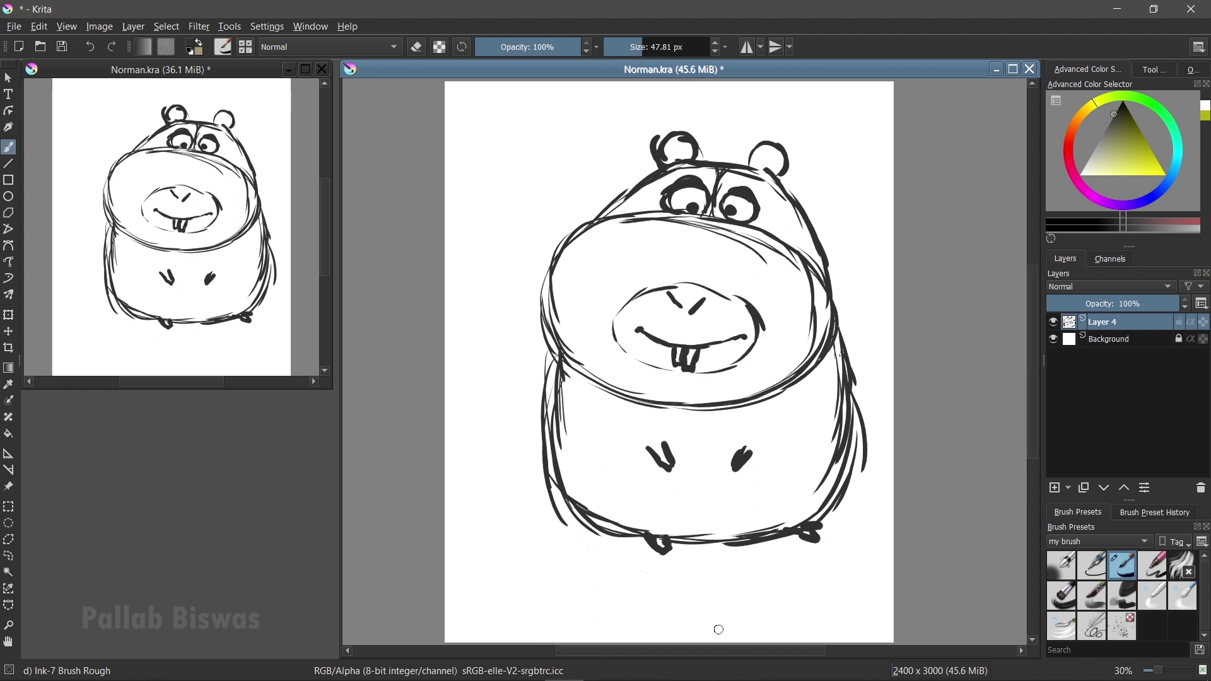
Erase stray sketch lines on the belly and cheeks, redrawing the lower-left belly outline.
key(e)
drag(841, 353, 841, 455)
mouse_move(544, 397)
mouse_down()
mouse_move(631, 530)
mouse_move(548, 378)
mouse_up()
key(e)
drag(540, 429, 600, 532)
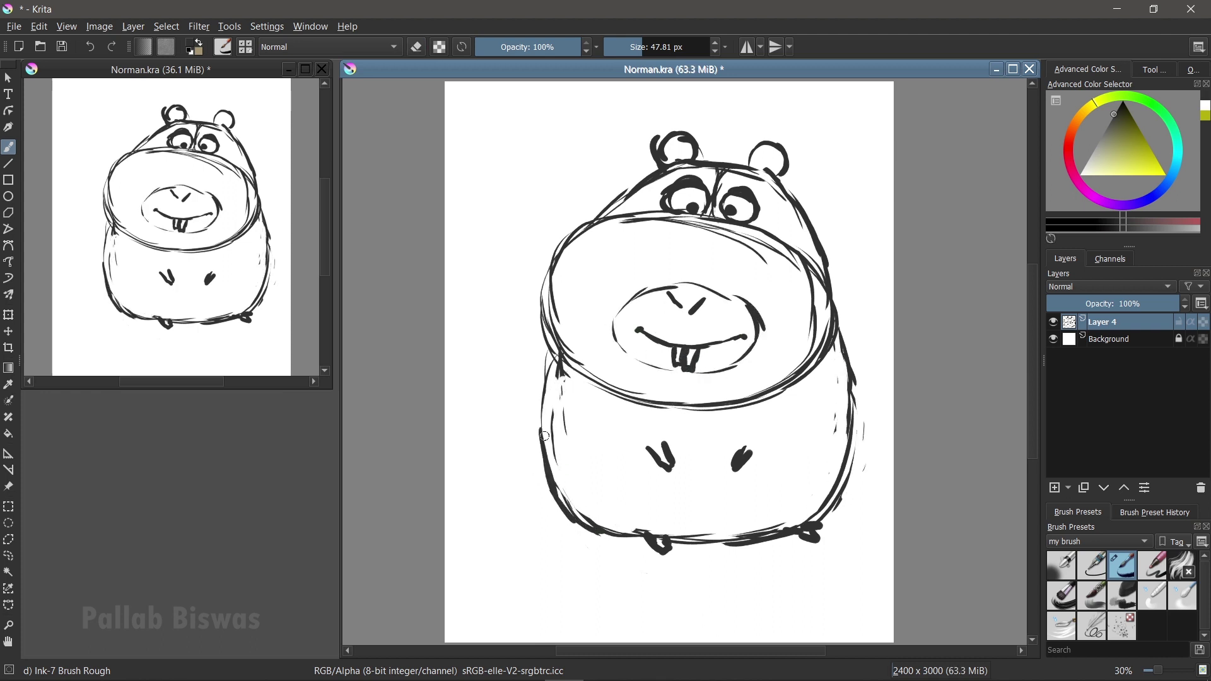
mouse_move(622, 218)
mouse_down()
mouse_move(820, 284)
mouse_move(577, 379)
mouse_move(713, 404)
mouse_up()
key(e)
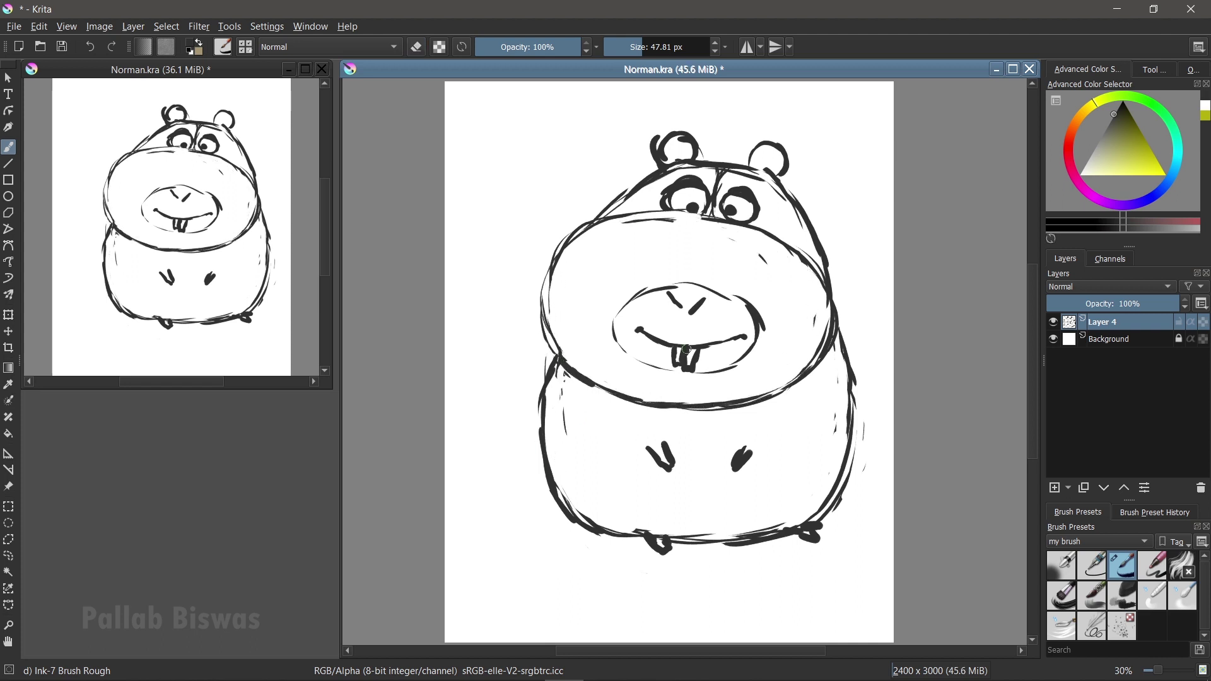
On a new Layer 5, trace the head and belly outline and add three whiskers.
click(1057, 489)
mouse_move(560, 258)
mouse_down()
mouse_move(830, 363)
mouse_move(562, 503)
mouse_up()
drag(836, 323, 862, 390)
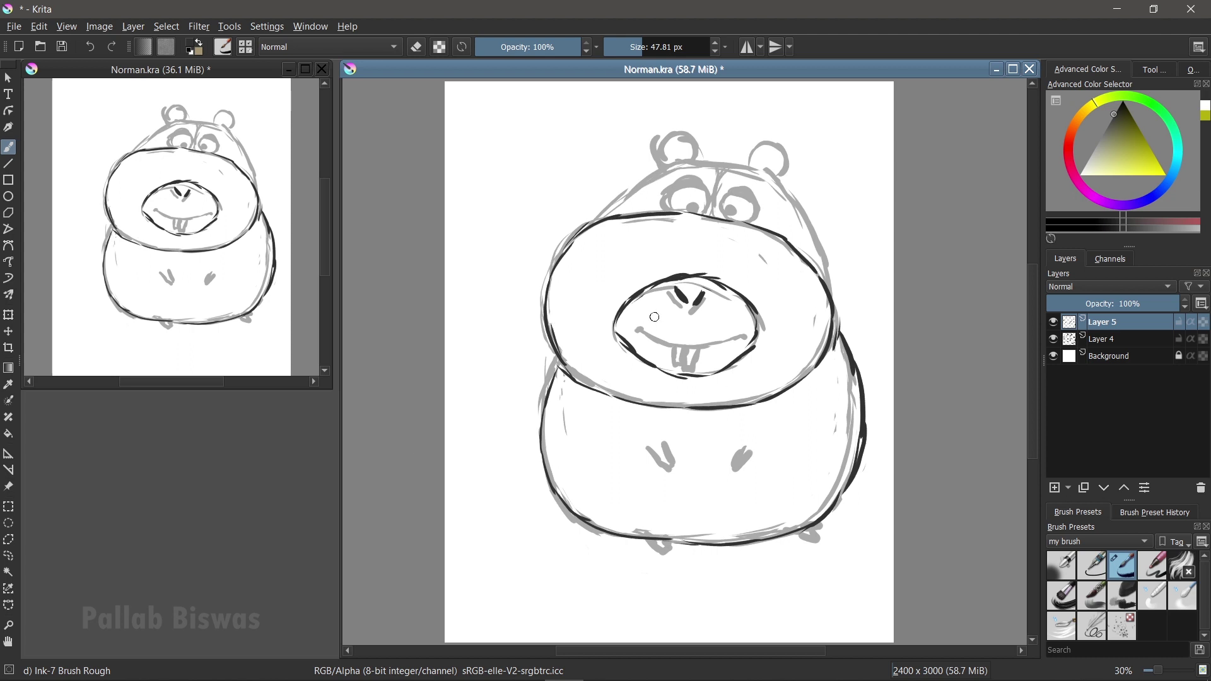
drag(746, 292, 839, 282)
drag(754, 309, 820, 317)
drag(764, 324, 795, 344)
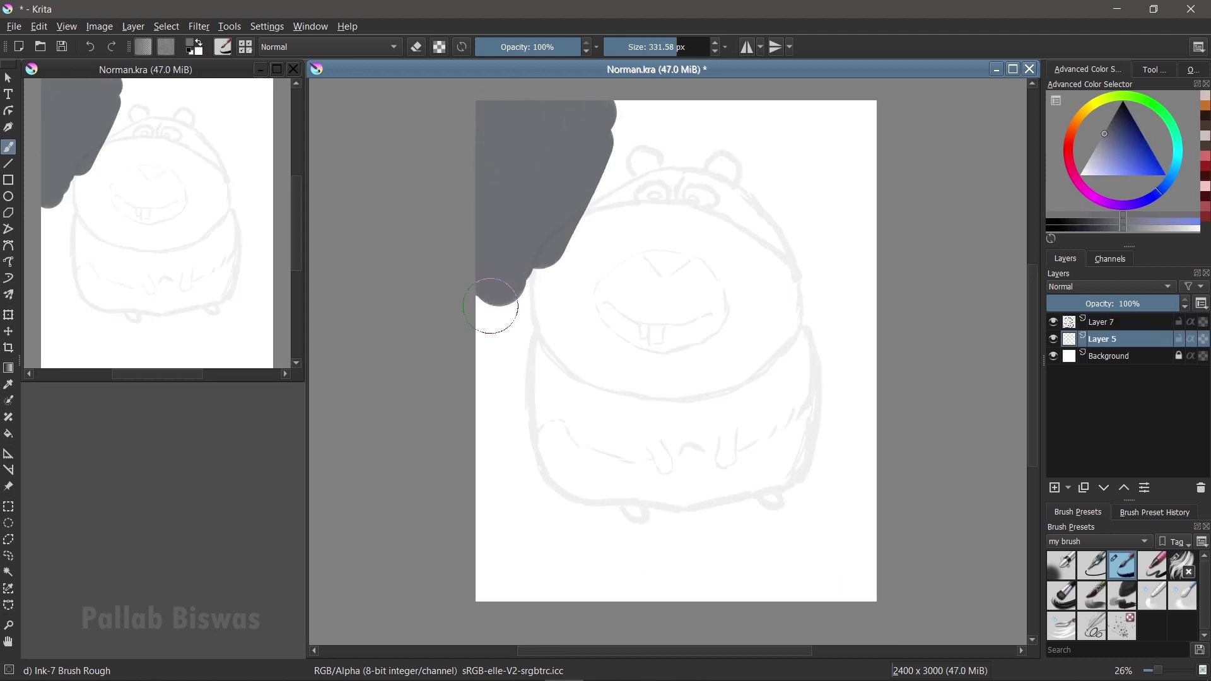
Paint the grey-blue background and a filled pale beige muzzle ellipse.
mouse_move(586, 199)
mouse_down()
mouse_move(820, 284)
mouse_move(537, 410)
mouse_move(821, 442)
mouse_move(607, 483)
mouse_up()
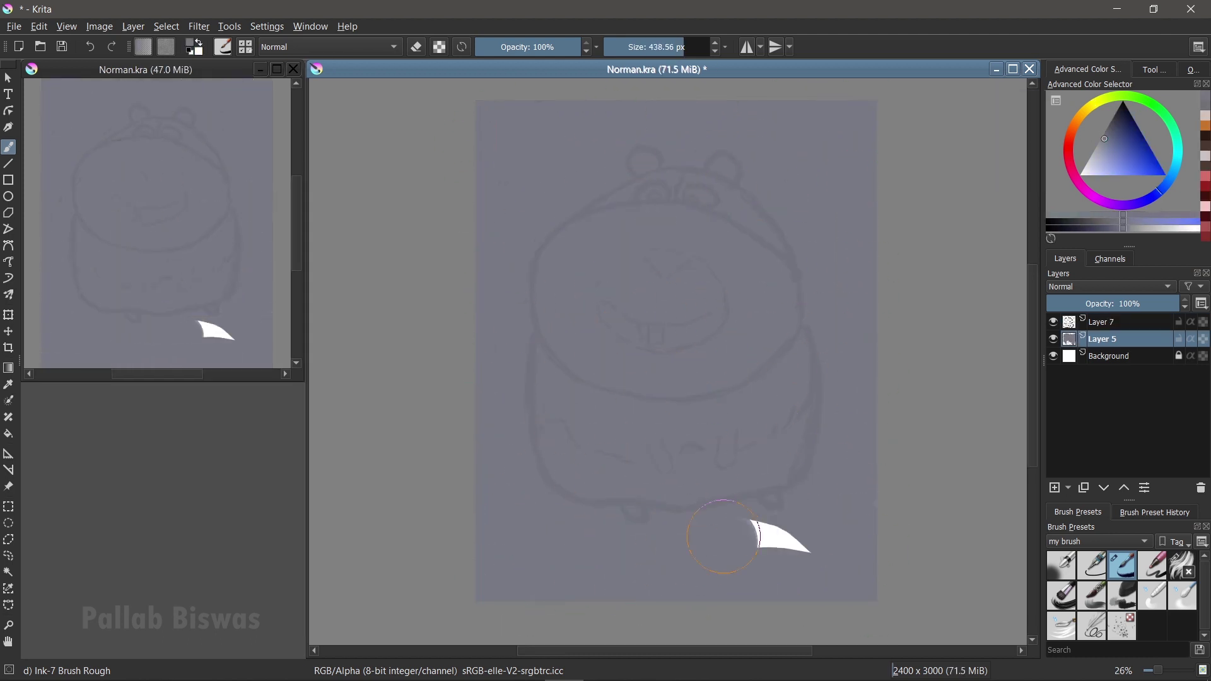
drag(670, 203, 508, 214)
drag(798, 292, 659, 470)
drag(744, 256, 817, 363)
mouse_move(492, 372)
mouse_down()
mouse_move(533, 243)
mouse_move(560, 421)
mouse_move(580, 379)
mouse_move(780, 373)
mouse_move(655, 233)
mouse_move(581, 360)
mouse_move(651, 290)
mouse_up()
Insert a new body layer just above the background layer.
click(1142, 158)
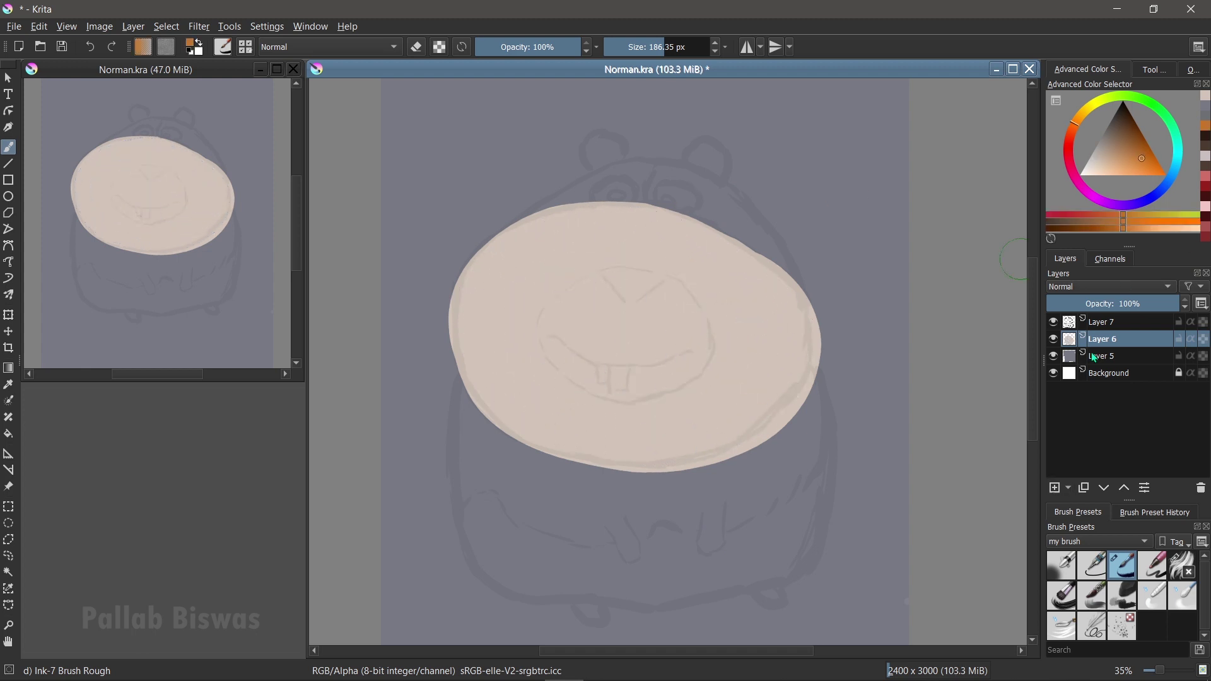
key(Insert)
scroll(553, 465, up, 1)
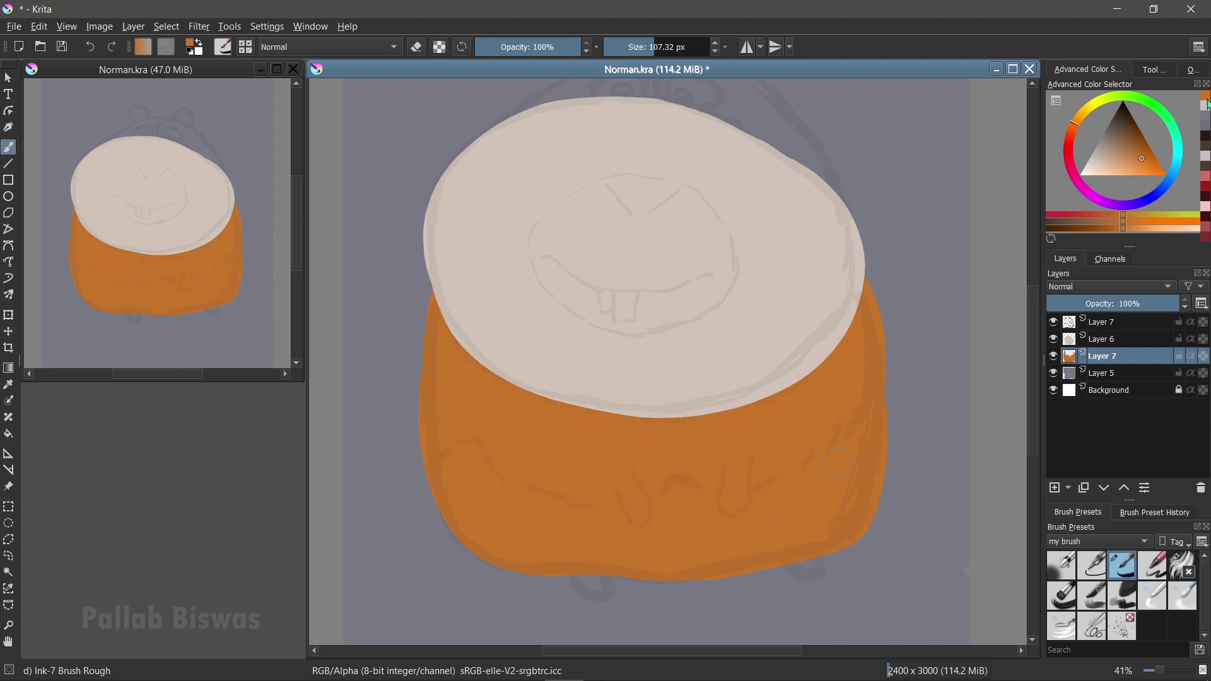
Paint a dark brown wavy band across the orange body and reshape its lower edges.
click(1204, 152)
drag(427, 472, 877, 344)
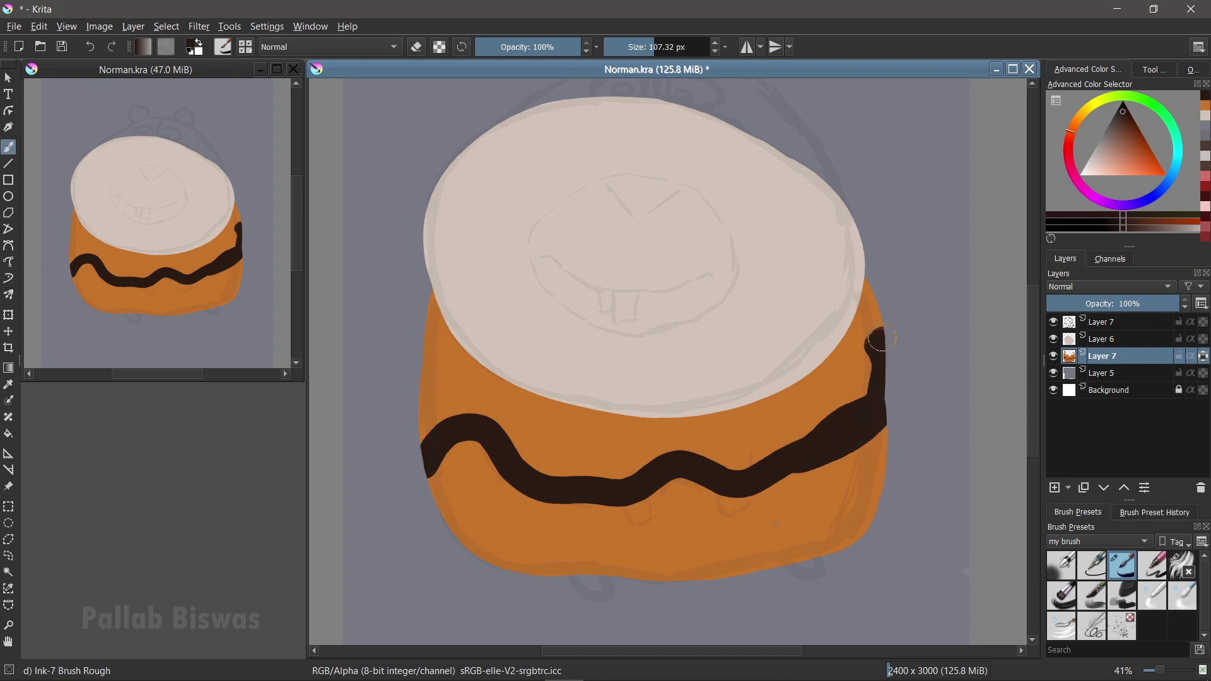
mouse_move(744, 465)
mouse_down()
mouse_move(877, 354)
mouse_move(541, 433)
mouse_move(835, 313)
mouse_up()
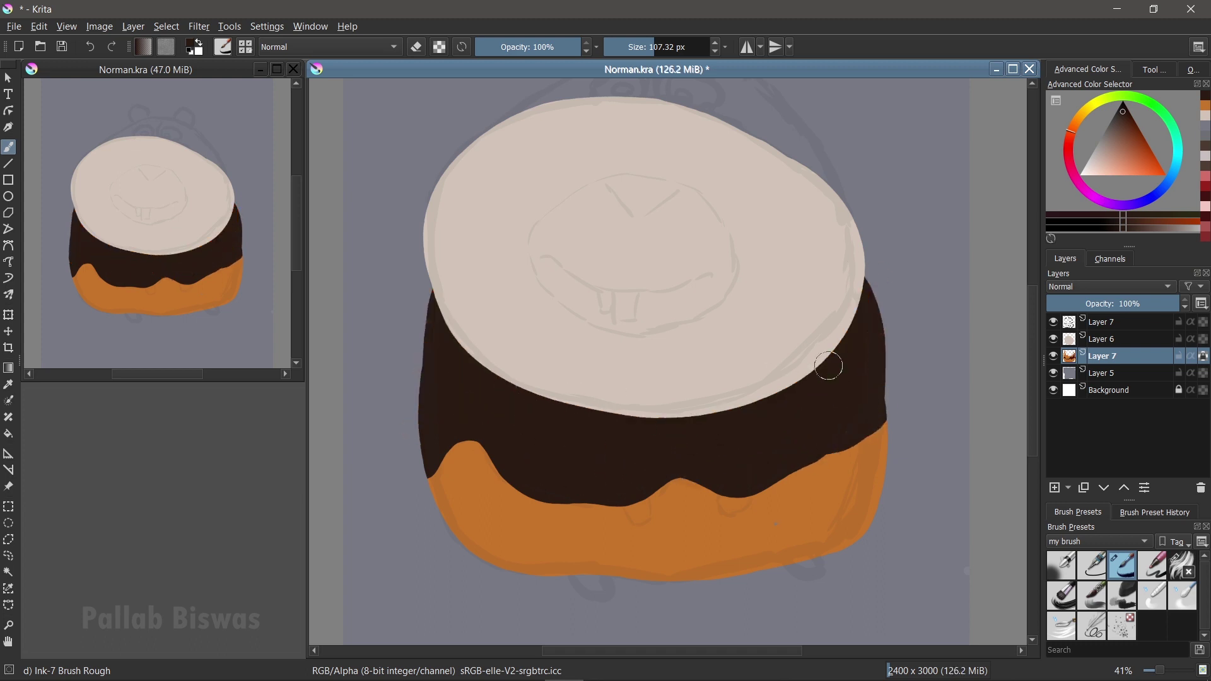
click(1205, 104)
drag(814, 466, 877, 379)
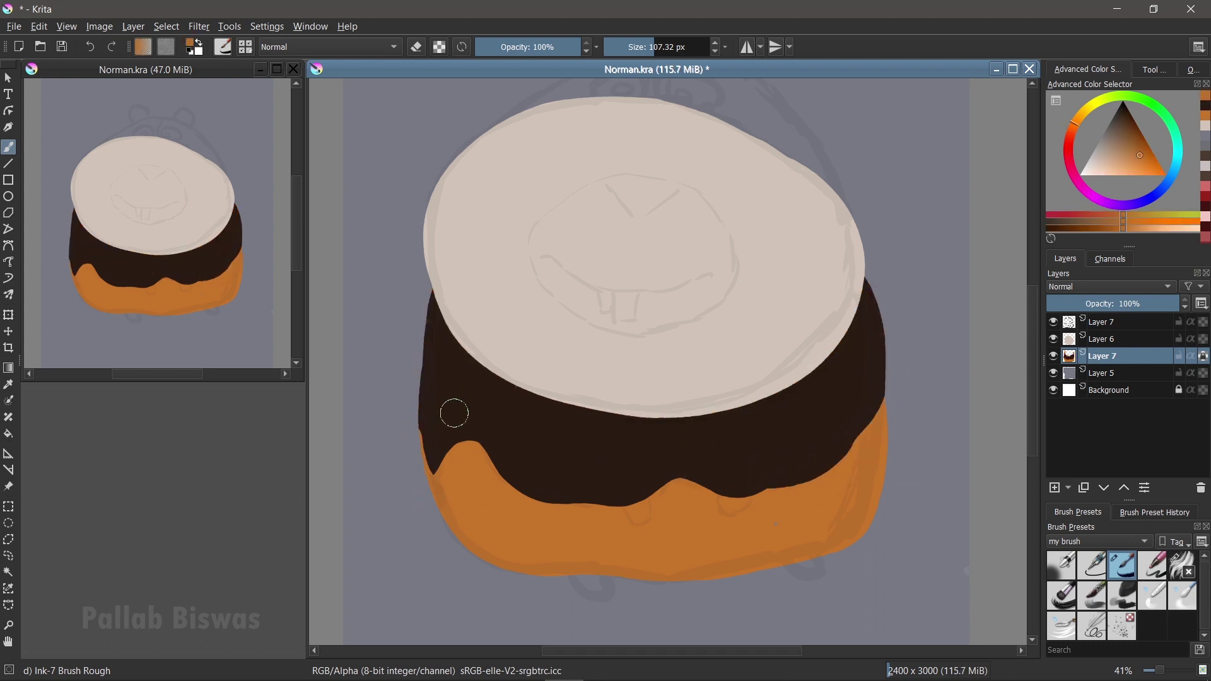
mouse_move(438, 433)
mouse_down()
mouse_move(460, 487)
mouse_move(443, 503)
mouse_up()
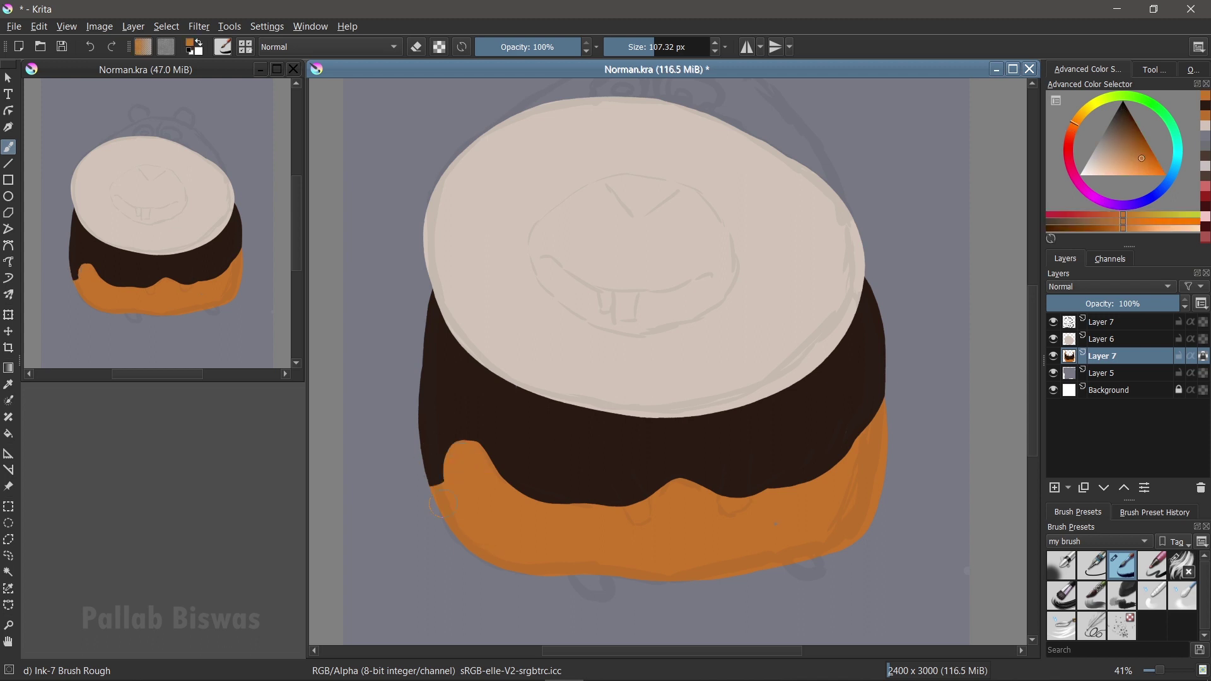
drag(662, 330, 662, 554)
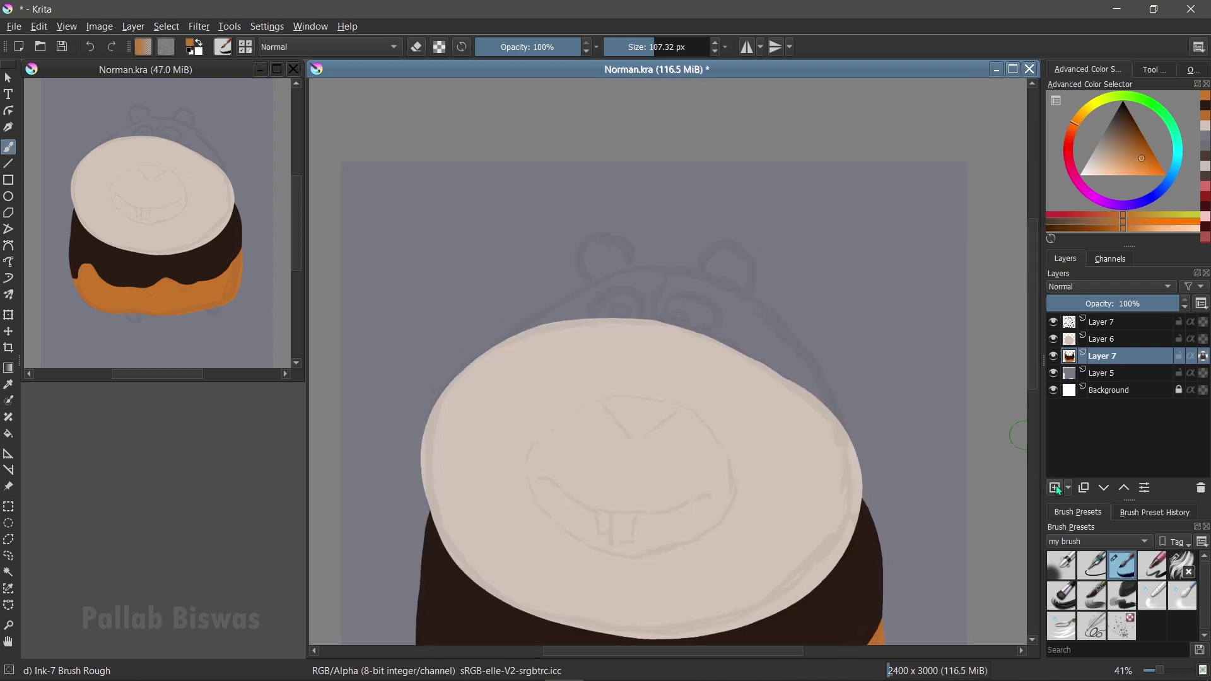
On a new layer, paint dark brown over the head's top-right.
click(1055, 488)
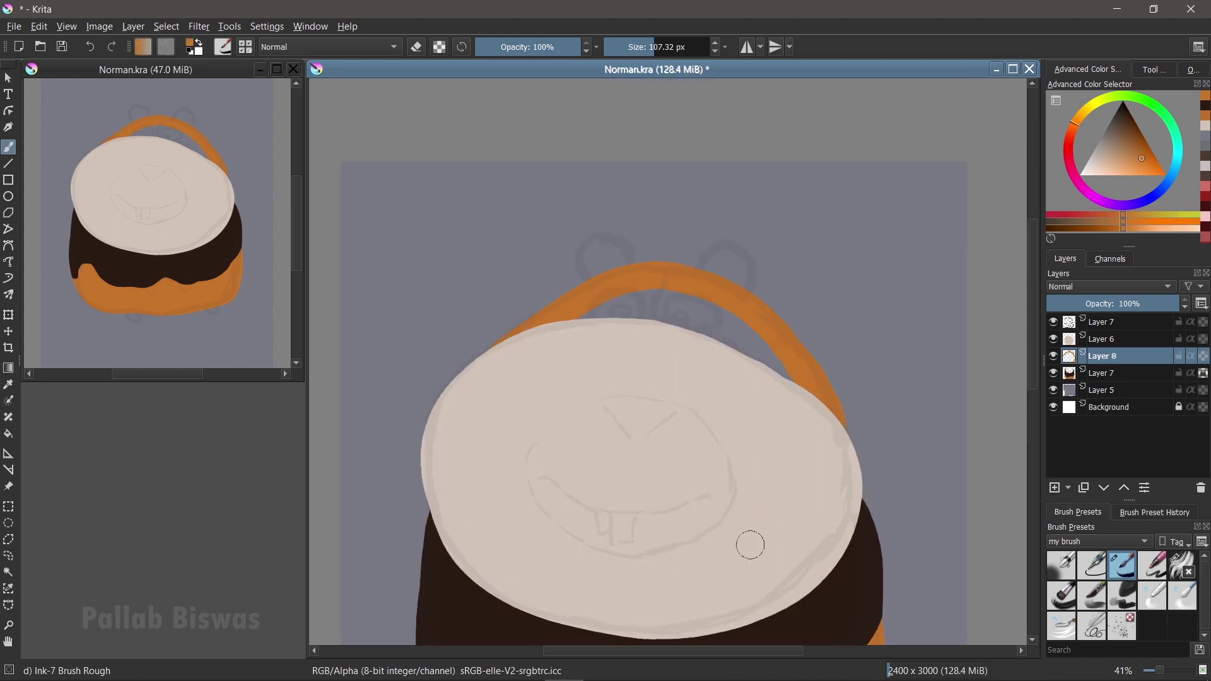
key(x)
mouse_move(681, 277)
mouse_down()
mouse_move(721, 333)
mouse_move(689, 335)
mouse_move(834, 440)
mouse_up()
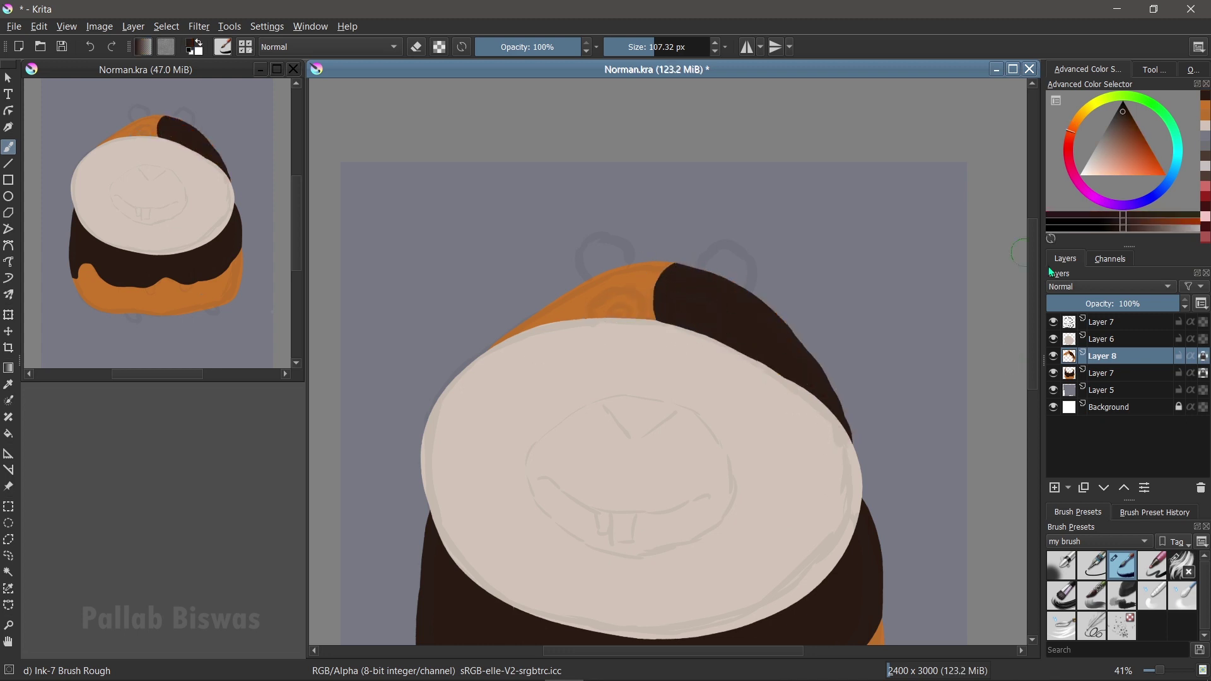
Paint two cream ears at the head's top-left and top-right on a layer beneath the head.
click(1102, 390)
key(Insert)
ctrl+click(641, 352)
drag(590, 252, 610, 255)
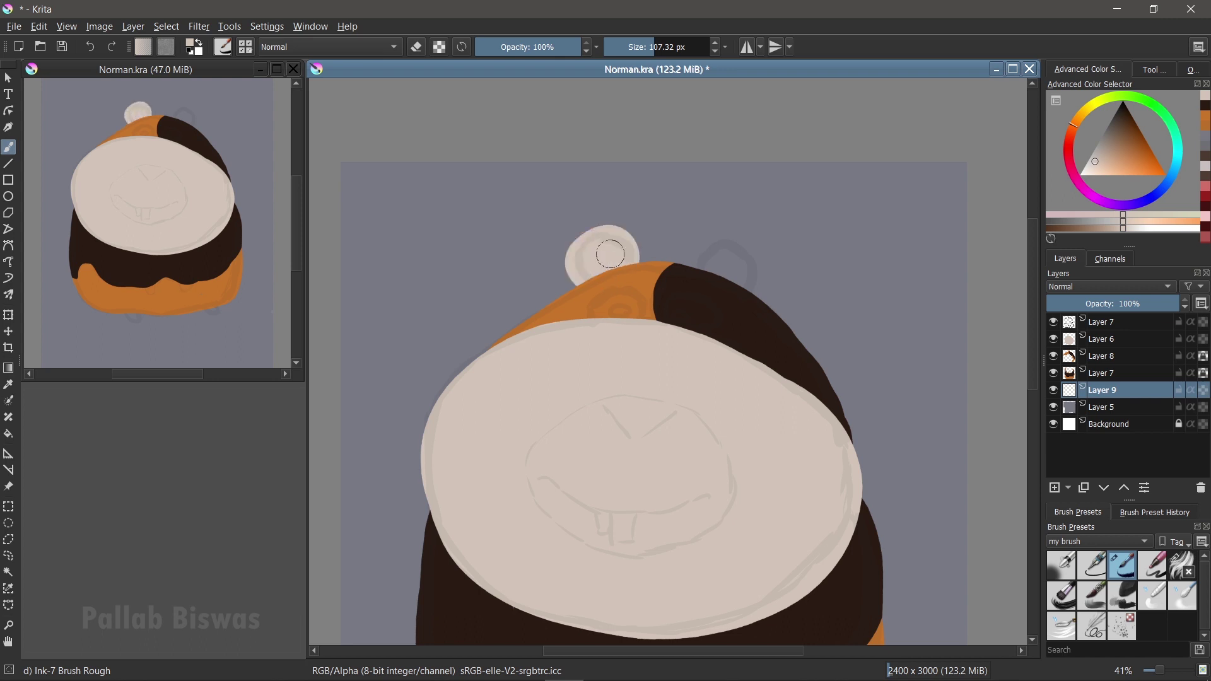
drag(709, 262, 726, 269)
scroll(696, 348, down, 2)
scroll(791, 194, up, 4)
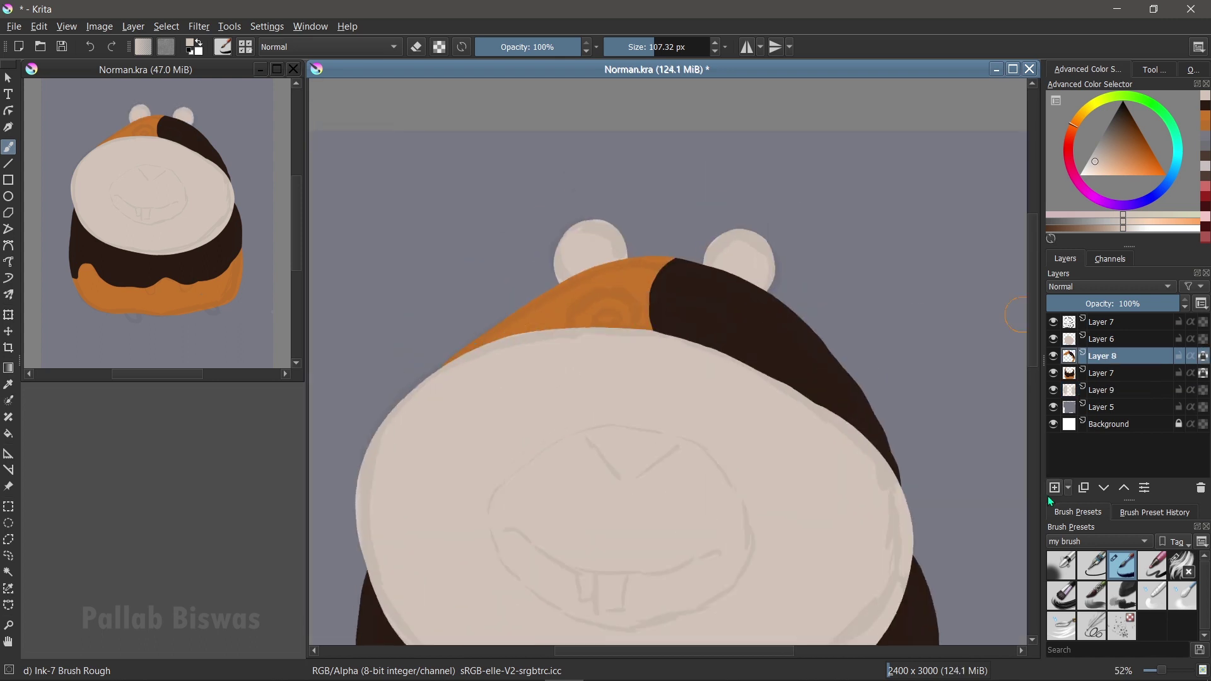
On a new layer, paint two white eyes on the head.
click(1102, 356)
key(Insert)
mouse_move(584, 312)
mouse_down()
mouse_move(706, 315)
mouse_move(687, 315)
mouse_move(686, 331)
mouse_move(624, 321)
mouse_move(625, 354)
mouse_move(735, 313)
mouse_move(617, 313)
mouse_move(632, 330)
mouse_up()
Add textured lighter brown strokes across the guinea pig's body.
key(d)
scroll(657, 354, down, 2)
key(Insert)
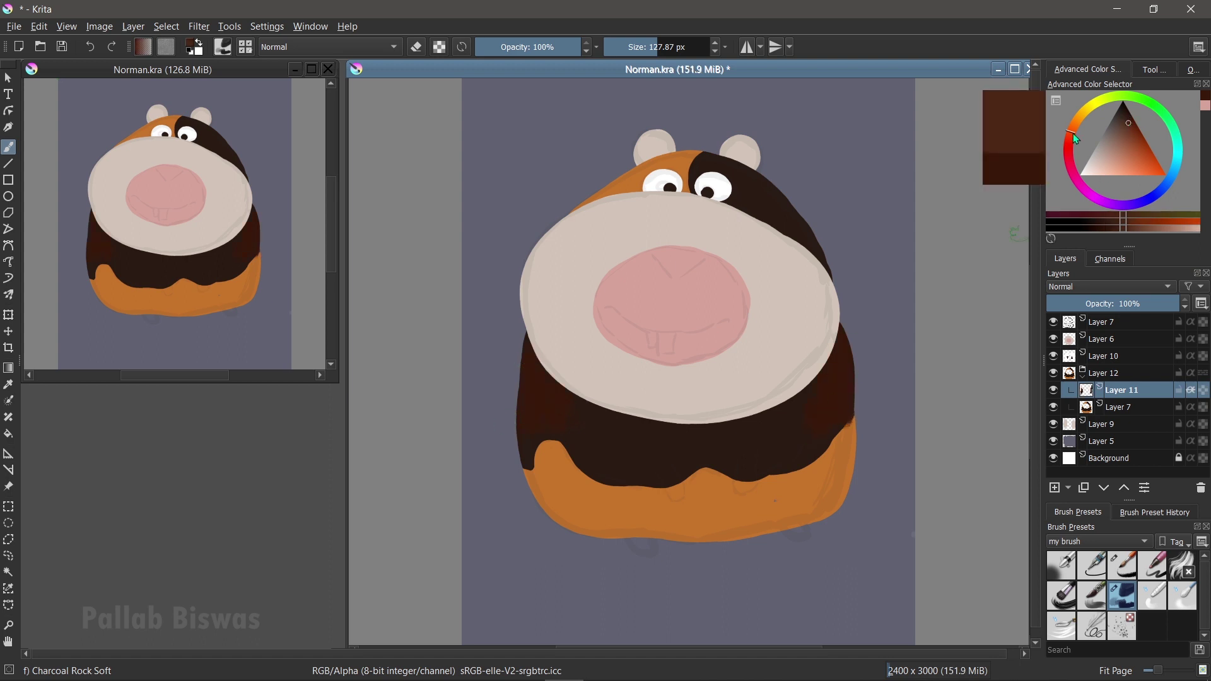
mouse_move(535, 420)
mouse_down()
mouse_move(530, 455)
mouse_move(652, 427)
mouse_up()
mouse_move(731, 430)
mouse_down()
mouse_move(776, 440)
mouse_move(589, 503)
mouse_up()
Paint orange on the lower-left bump and dark brown over the lower body with a larger brush.
ctrl+click(590, 503)
drag(542, 447, 552, 466)
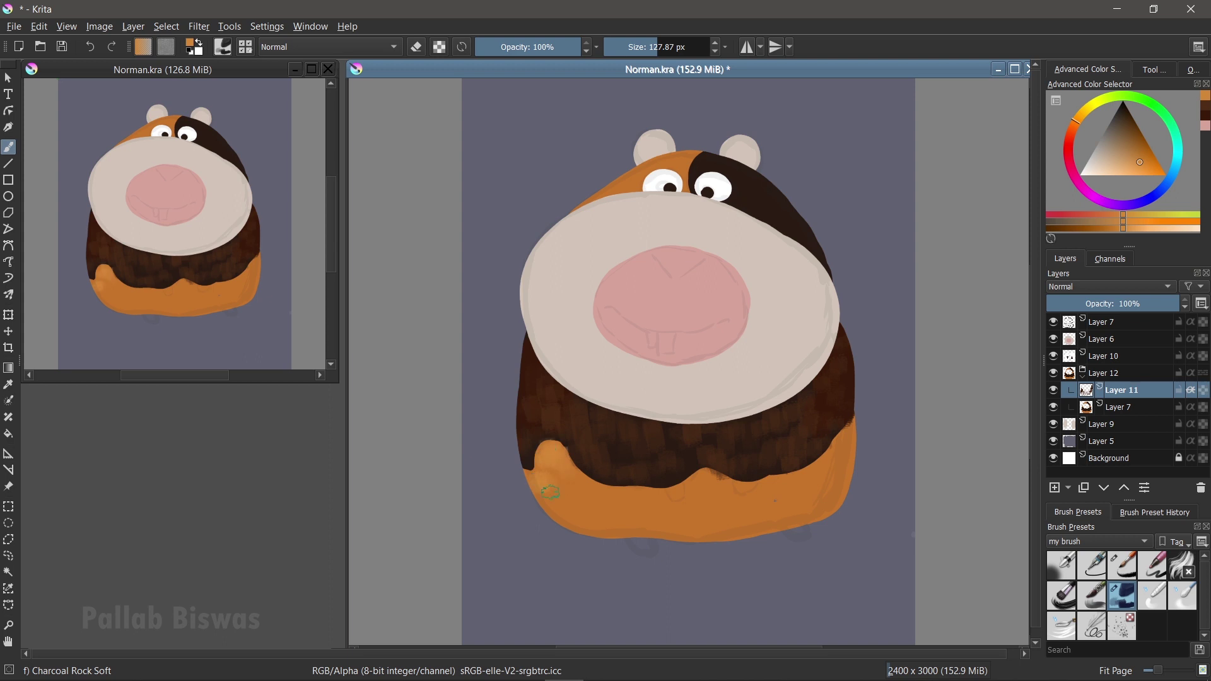
click(1124, 123)
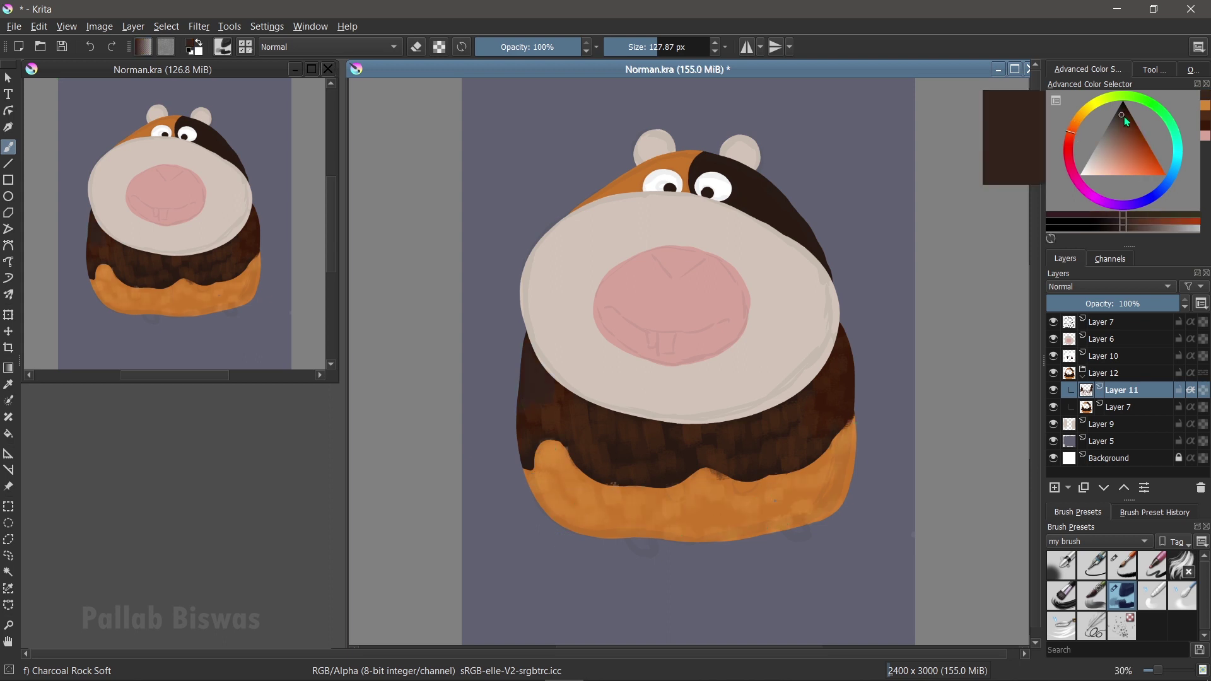
drag(553, 370, 541, 351)
ctrl+click(568, 404)
mouse_move(577, 441)
mouse_down()
mouse_move(711, 459)
mouse_move(689, 460)
mouse_up()
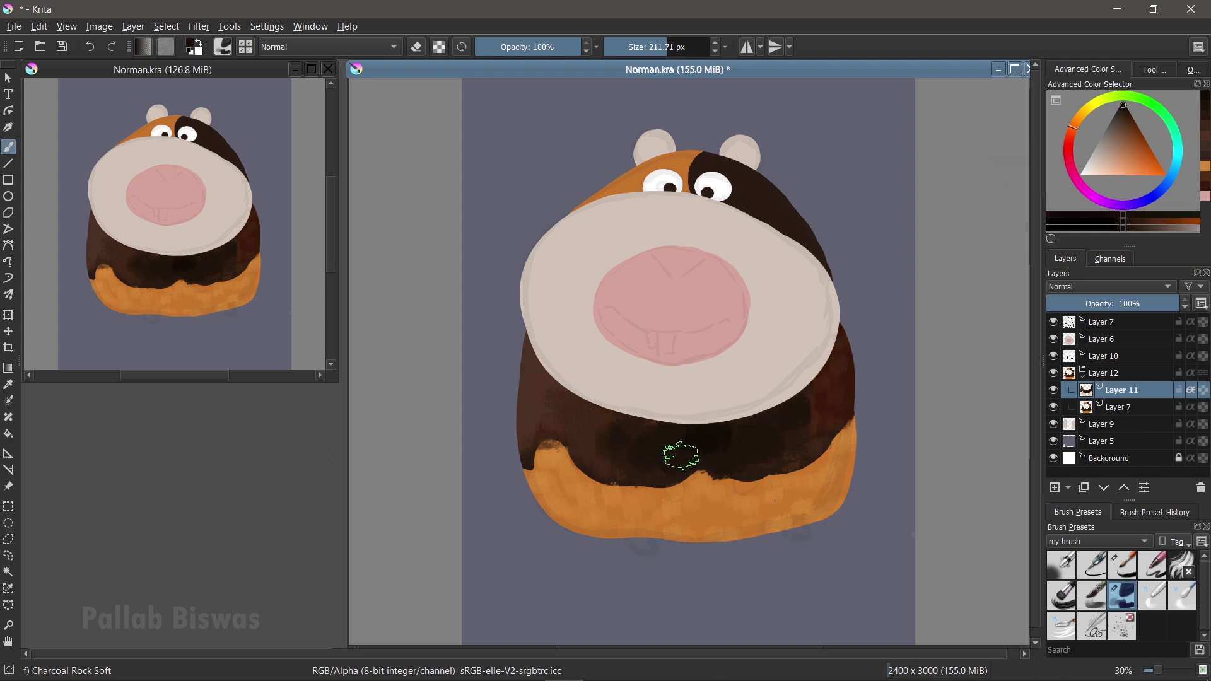
click(1121, 111)
Blend the dark band's lower edge and paint orange charcoal strokes on the lower belly.
ctrl+click(788, 478)
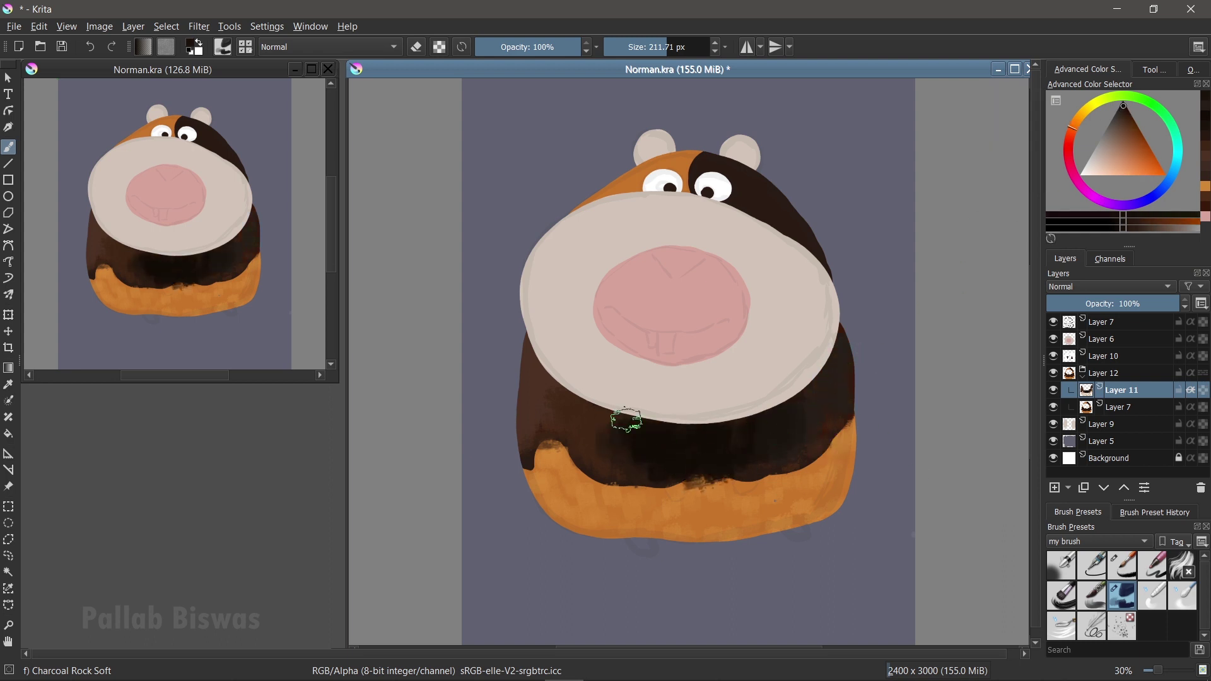
key(slash)
drag(640, 434, 627, 431)
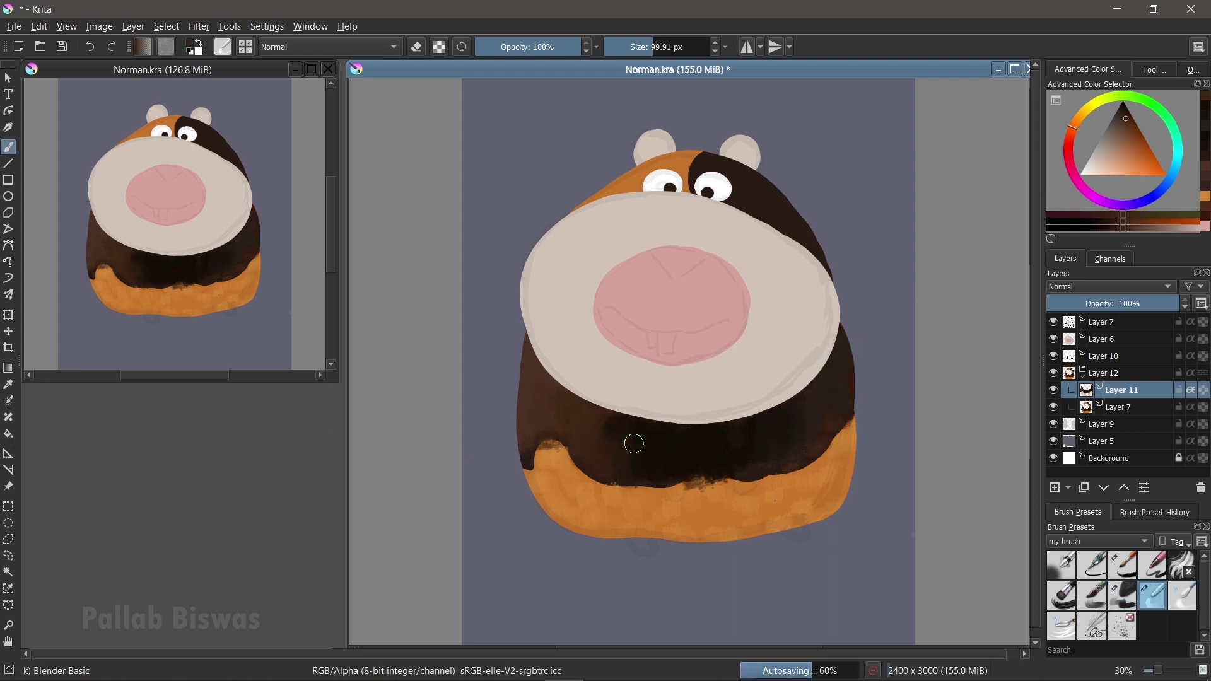
key(slash)
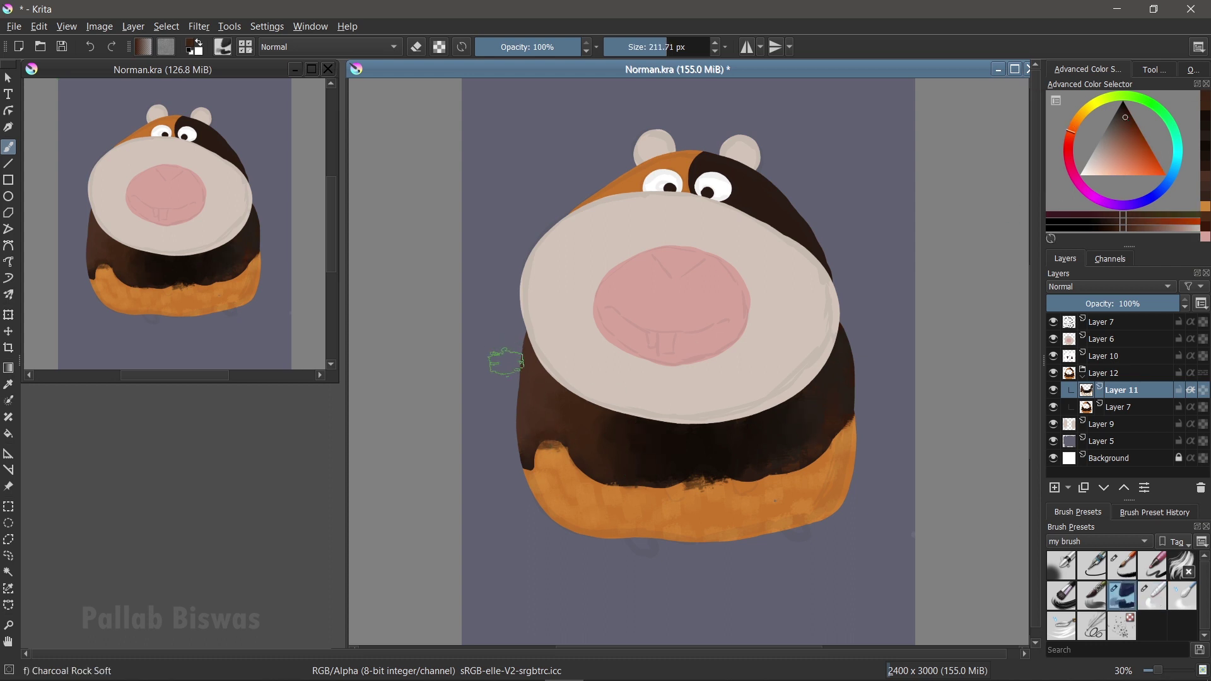
key(slash)
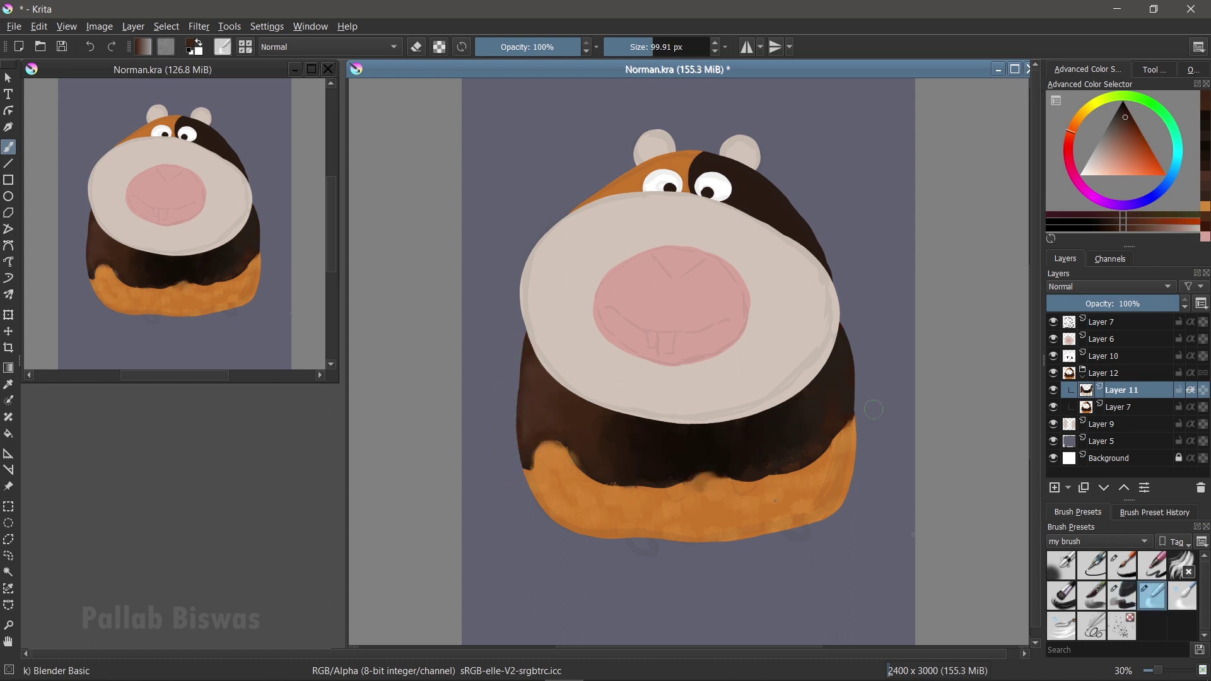
click(1148, 157)
key(slash)
mouse_move(536, 502)
mouse_down()
mouse_move(555, 464)
mouse_move(630, 505)
mouse_up()
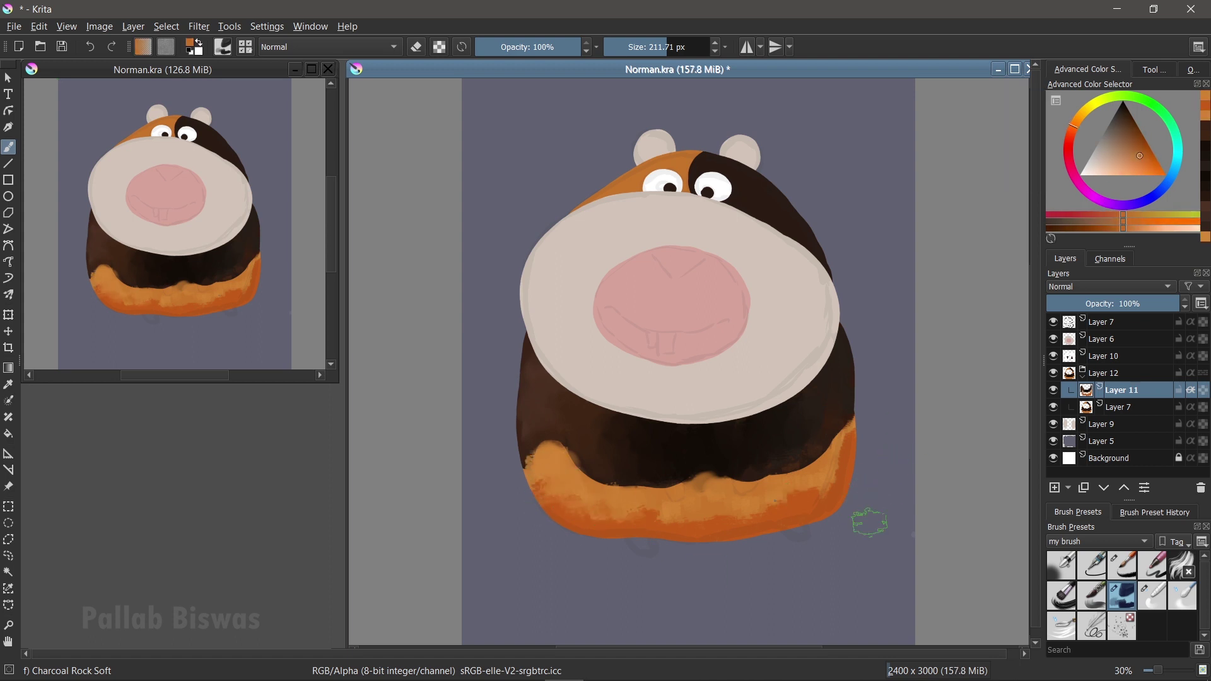
Back on the body fur layer, add orange strokes across the lower belly and blend in sampled dark brown.
click(1110, 322)
click(1120, 390)
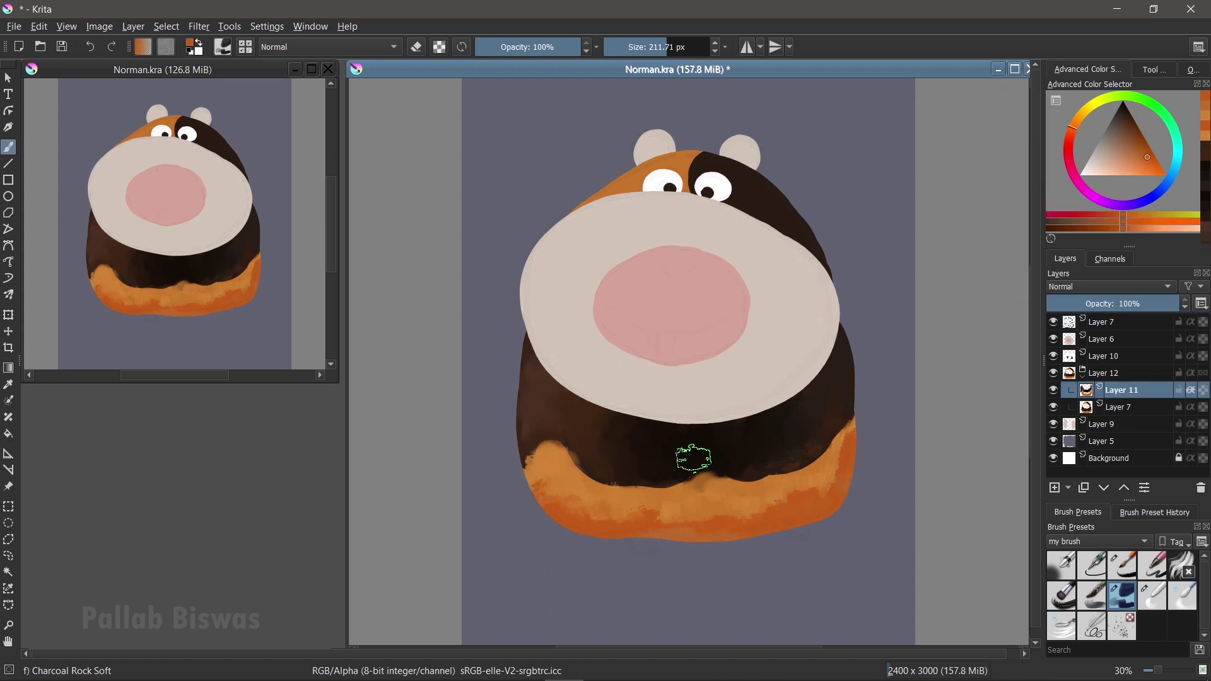
mouse_move(845, 454)
mouse_down()
mouse_move(750, 507)
mouse_move(845, 441)
mouse_move(833, 492)
mouse_up()
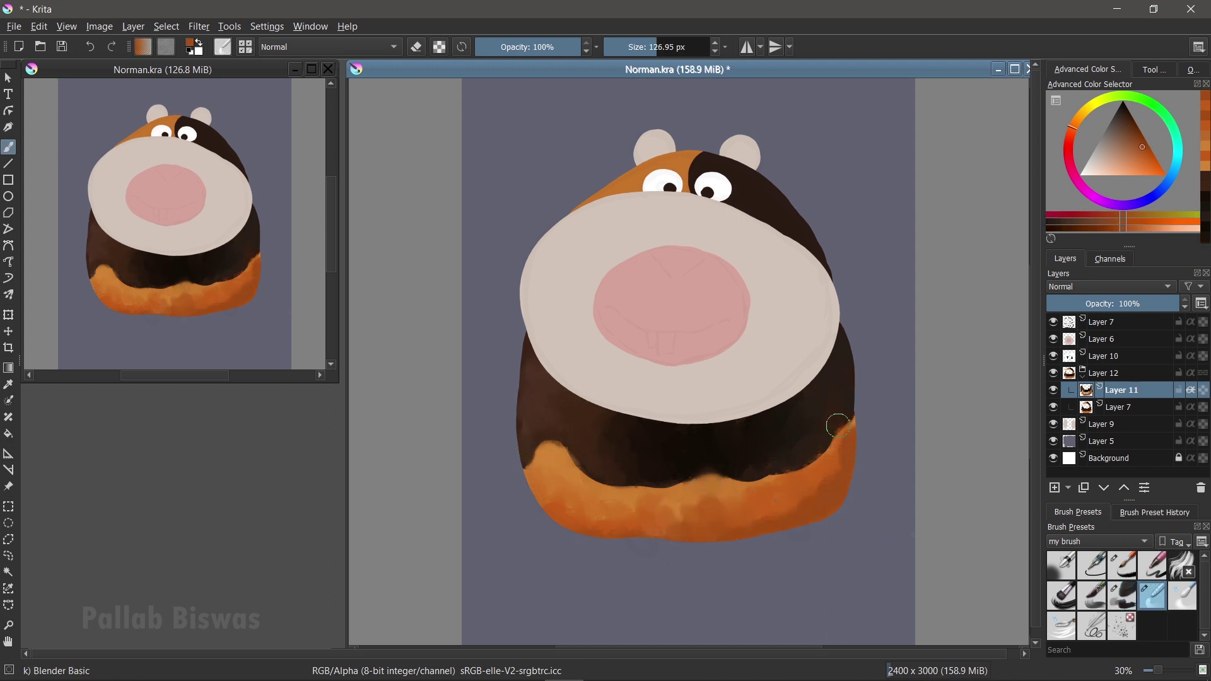
click(1123, 126)
click(1123, 596)
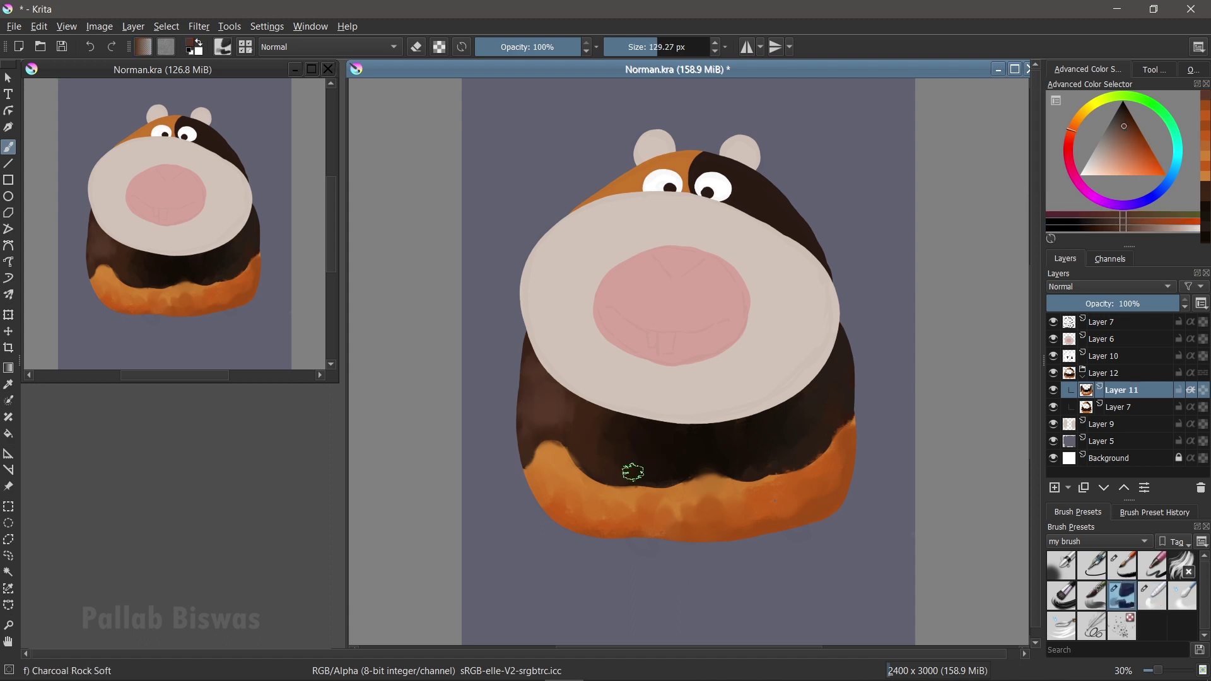
ctrl+click(801, 384)
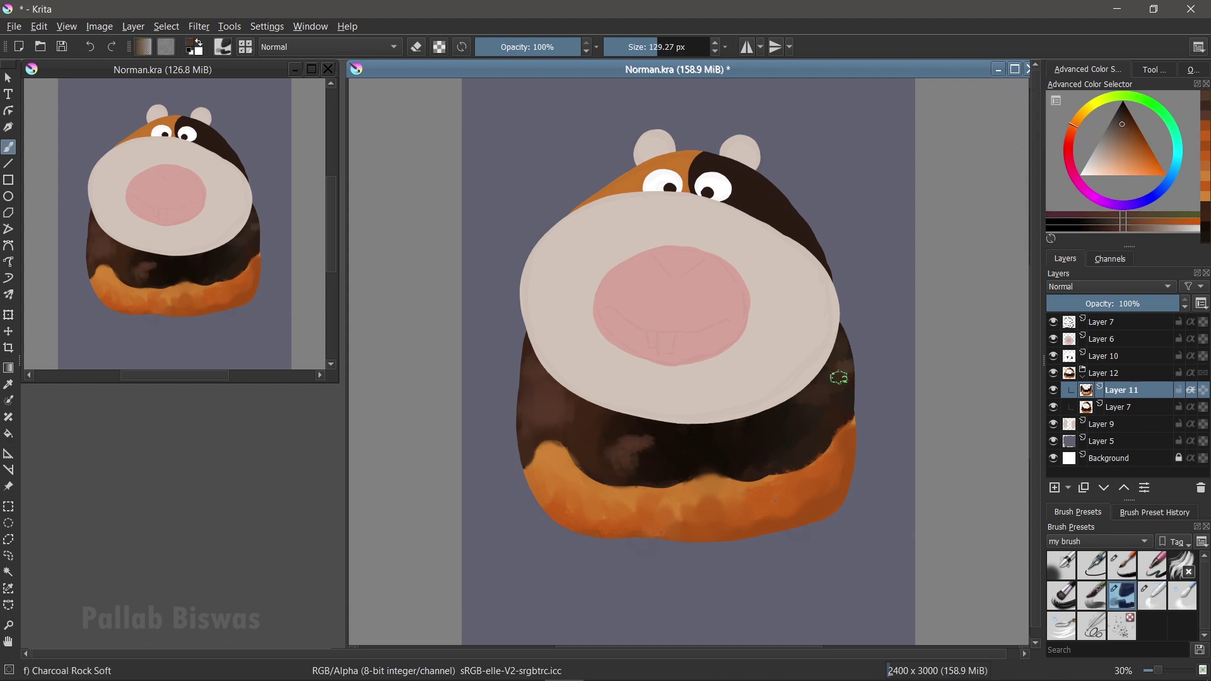
key(slash)
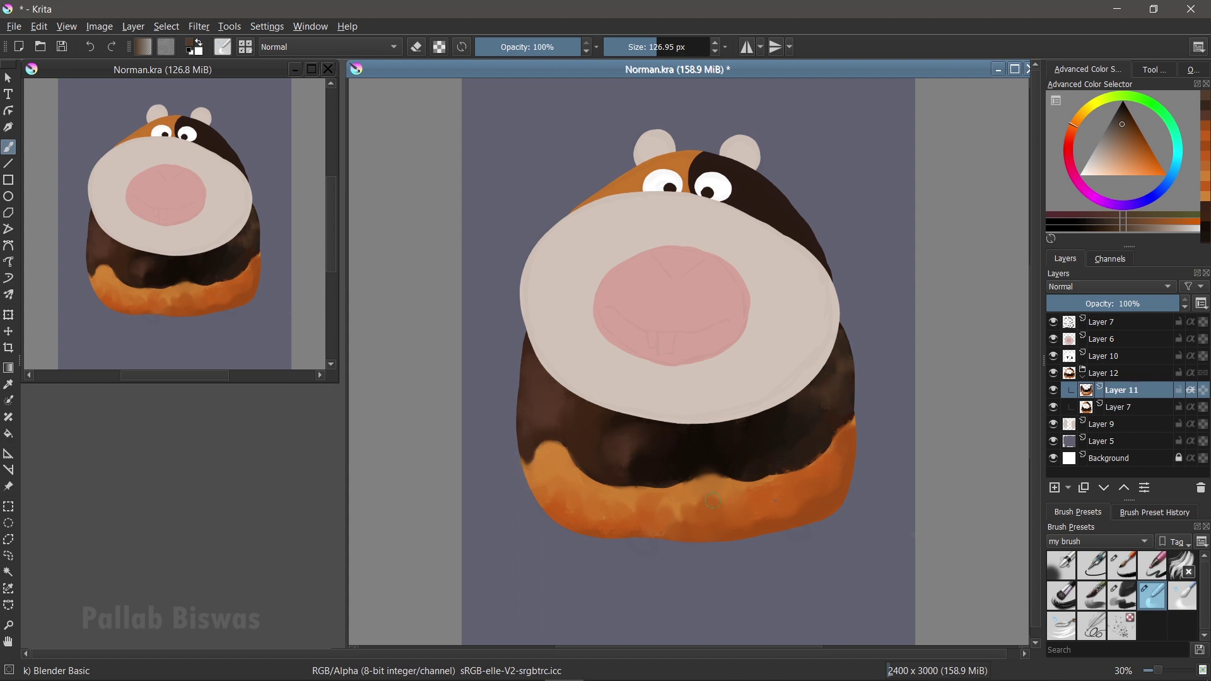
Create a clipped layer over the face with Ctrl+Shift+G.
key(ctrl+shift+g)
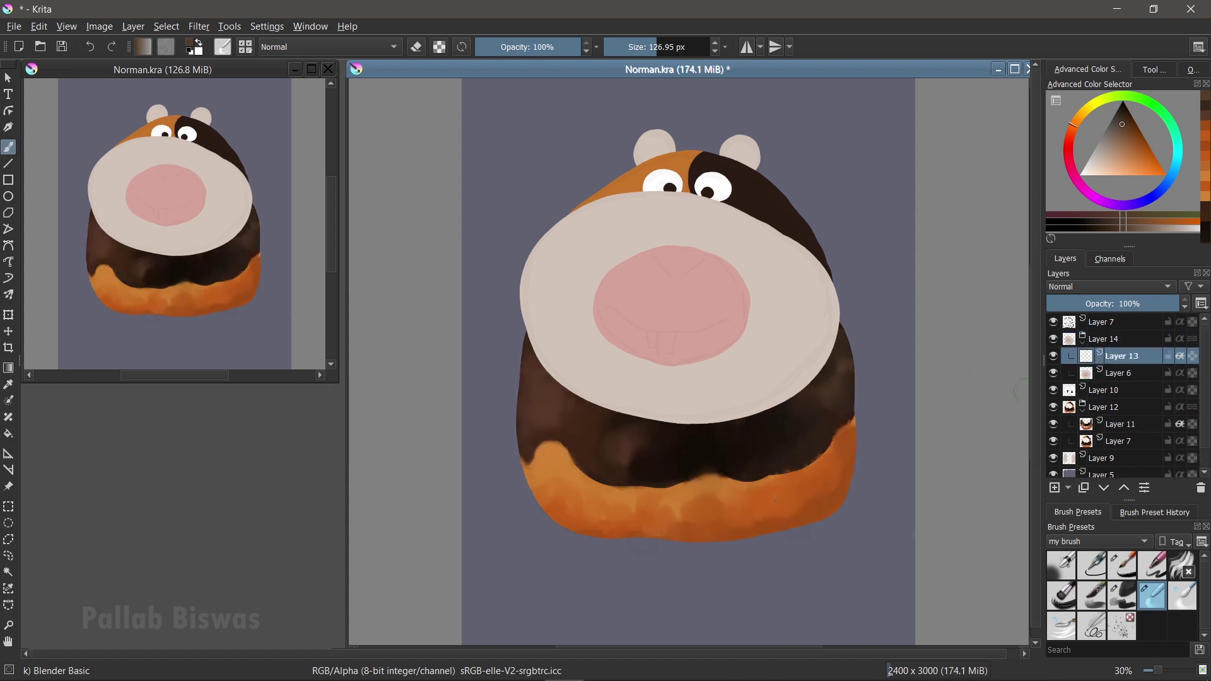
Paint light beige strokes over the face with the textured charcoal brush.
ctrl+click(801, 344)
key(slash)
click(1089, 172)
mouse_move(576, 263)
mouse_down()
mouse_move(549, 276)
mouse_move(760, 231)
mouse_move(581, 257)
mouse_up()
Tint the lower muzzle and the face's right side with soft pale pink.
ctrl+click(628, 282)
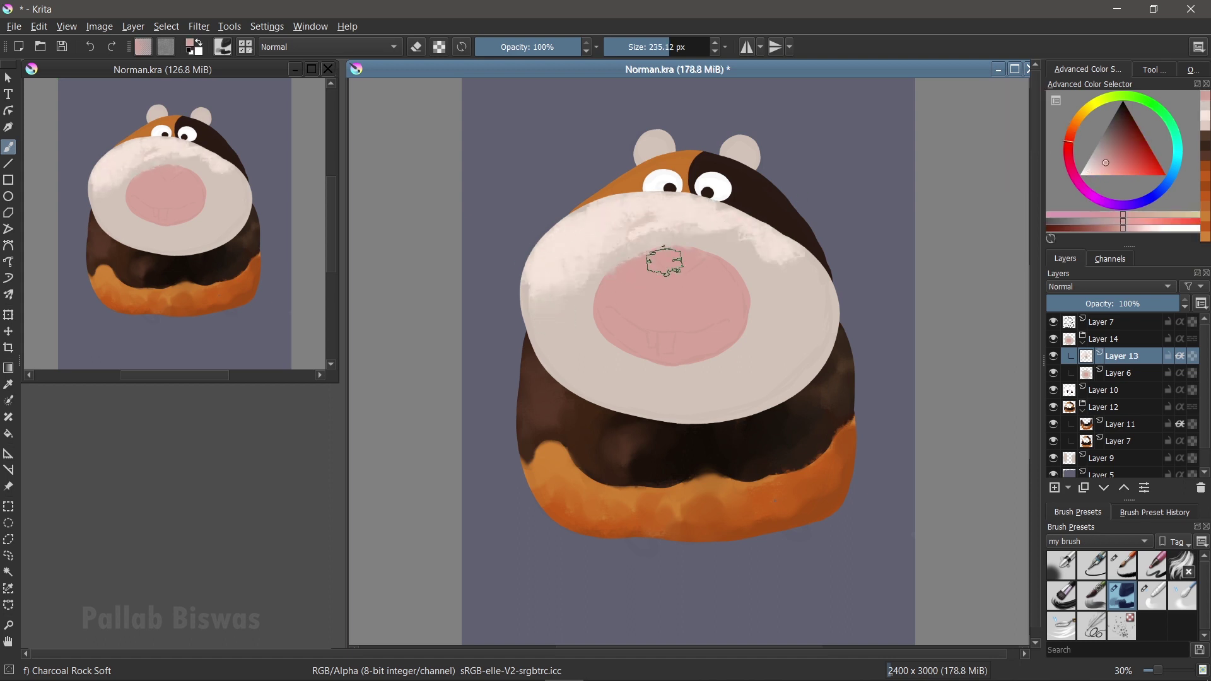
click(1101, 167)
click(1097, 170)
drag(541, 305, 653, 387)
drag(801, 379, 812, 290)
Blend the pink patches across the upper-right cheek and the muzzle's right edge.
ctrl+click(626, 276)
click(1153, 595)
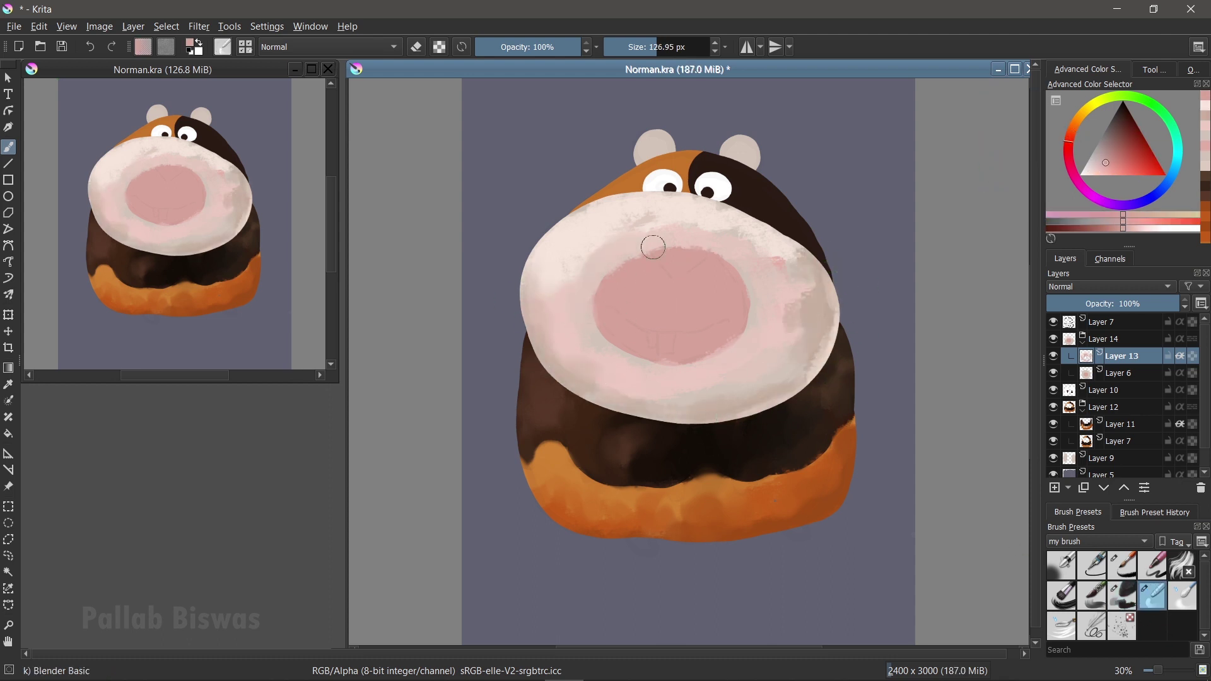
drag(583, 274, 791, 270)
drag(820, 356, 823, 272)
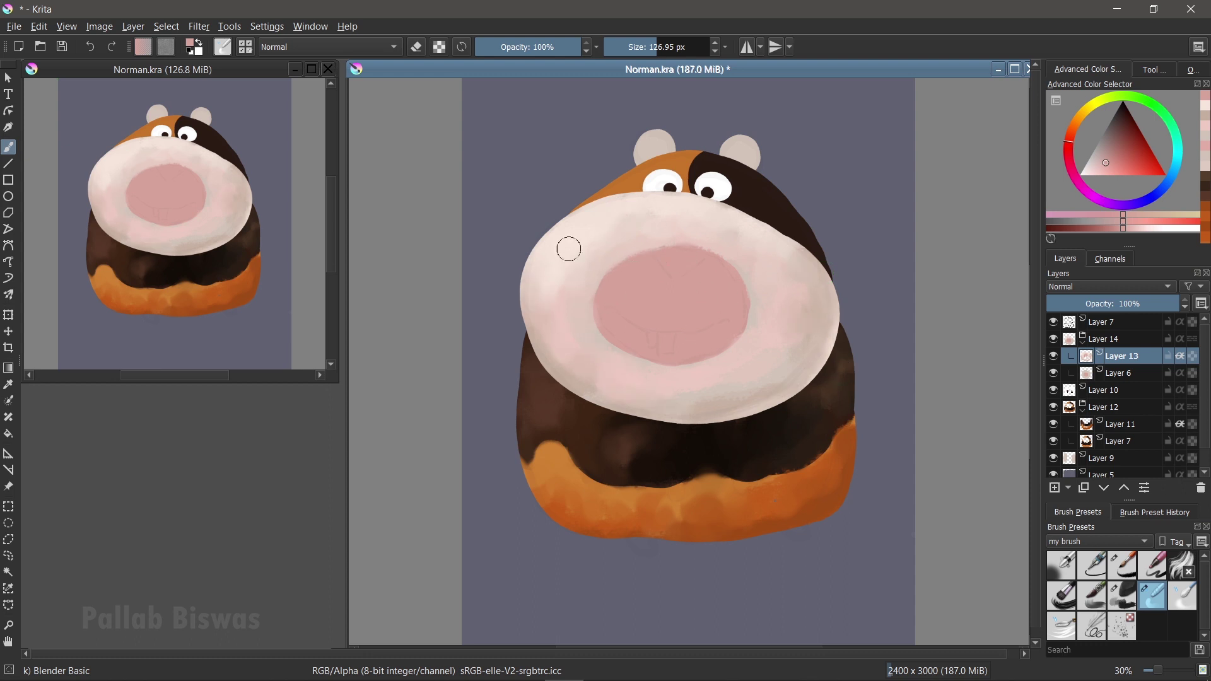
Select the body fur layer, shrink the brush, and sample orange and dark brown.
click(1117, 424)
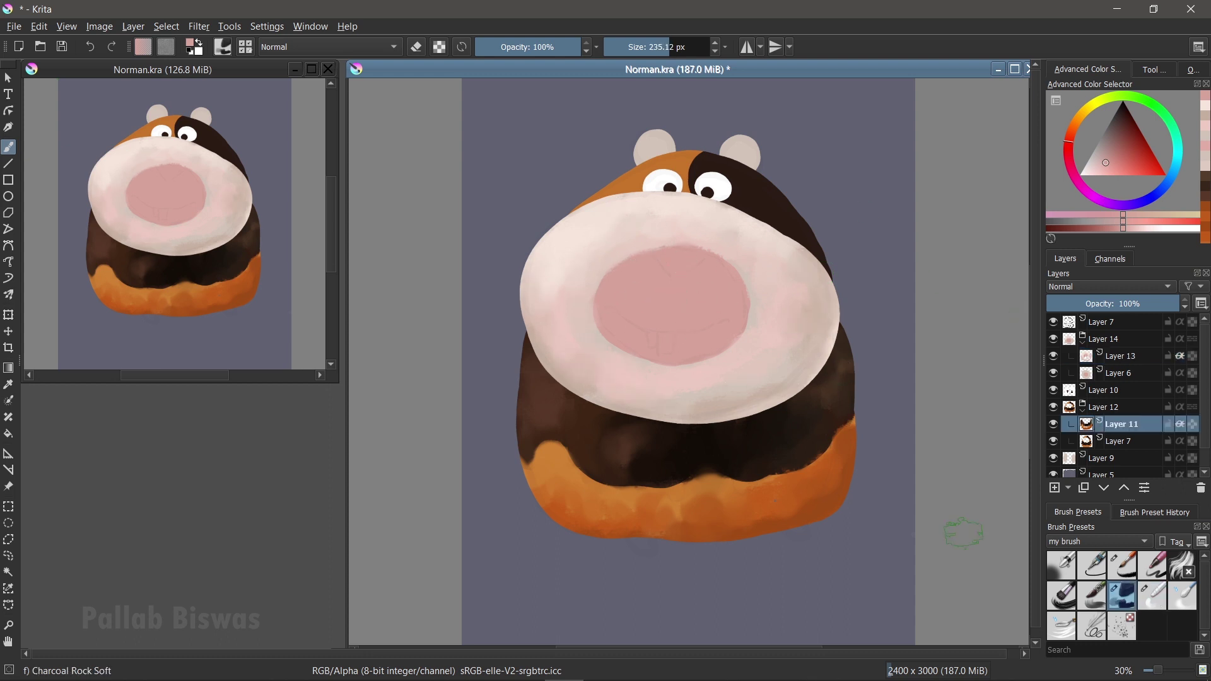
click(1138, 166)
drag(1138, 165, 1145, 158)
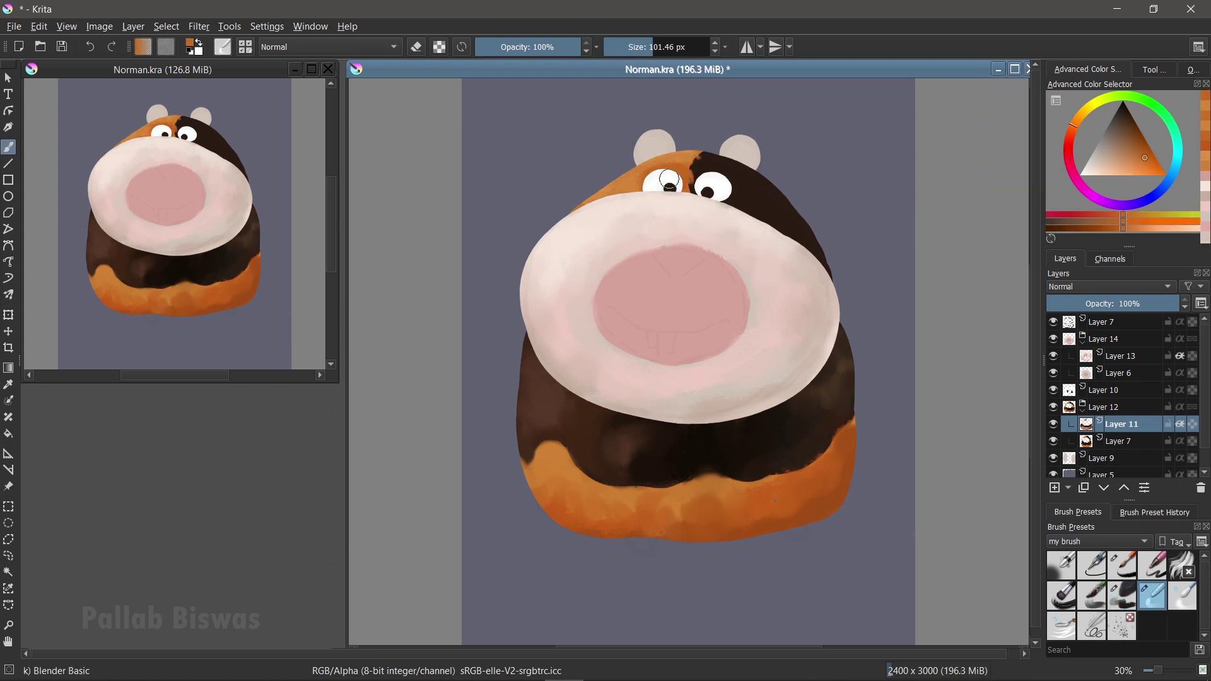
drag(1143, 165, 1134, 167)
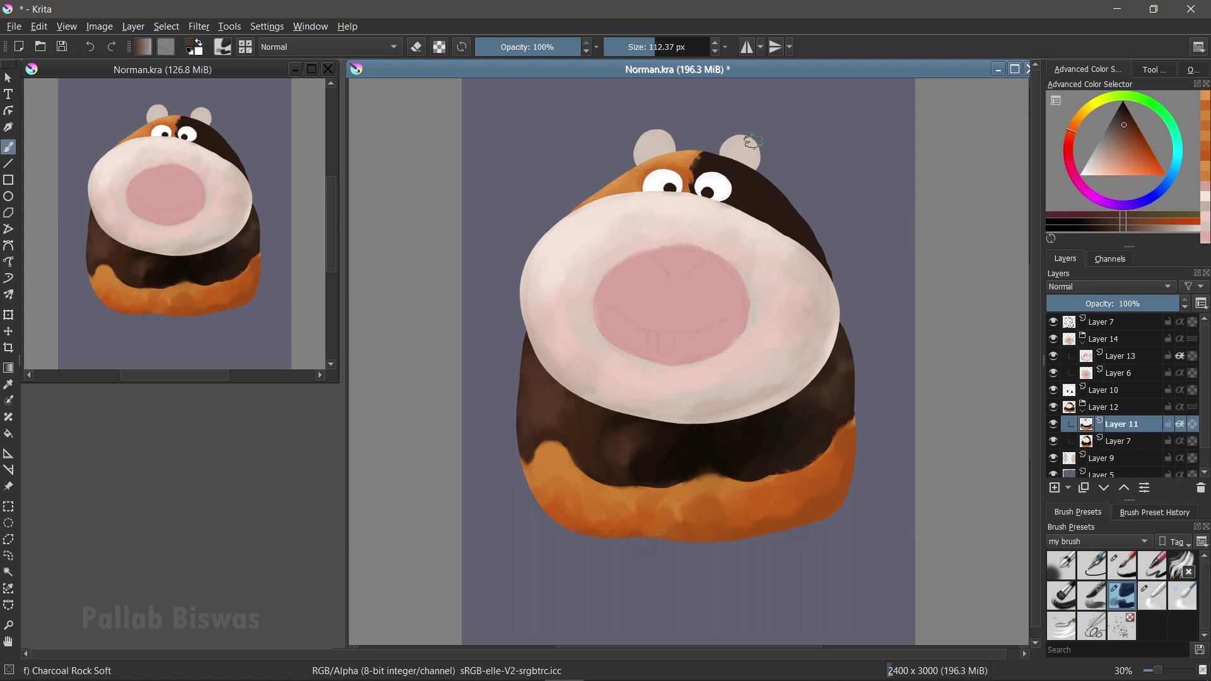
ctrl+click(654, 420)
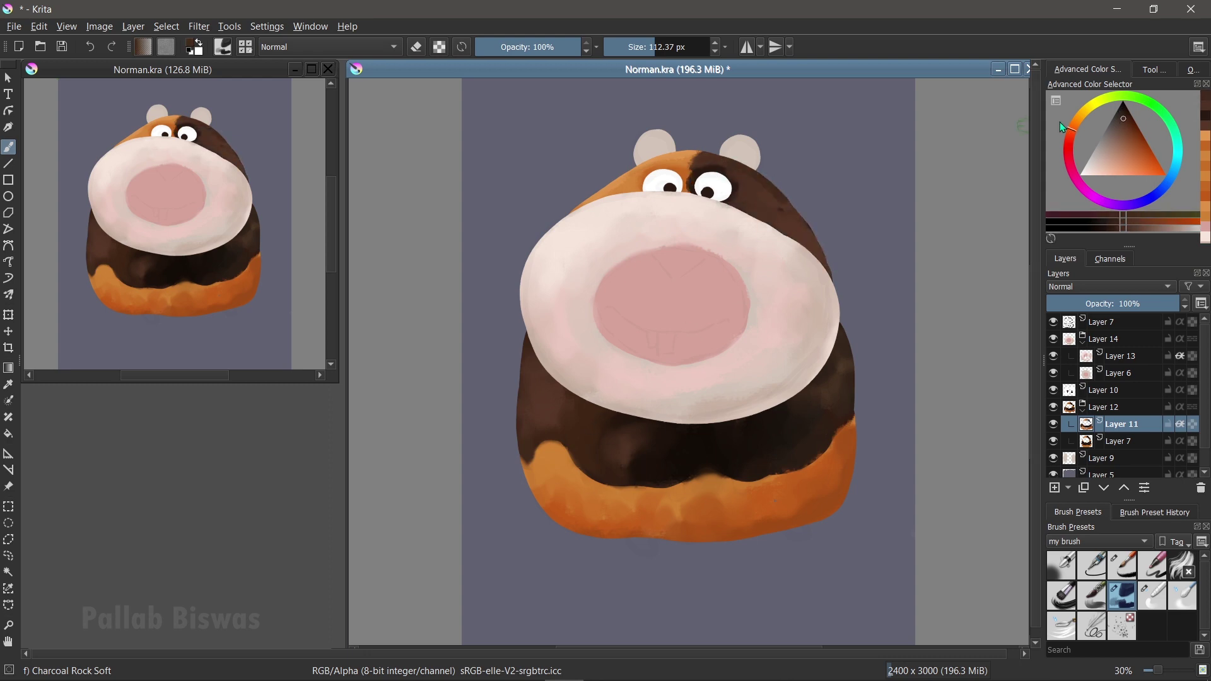
key(slash)
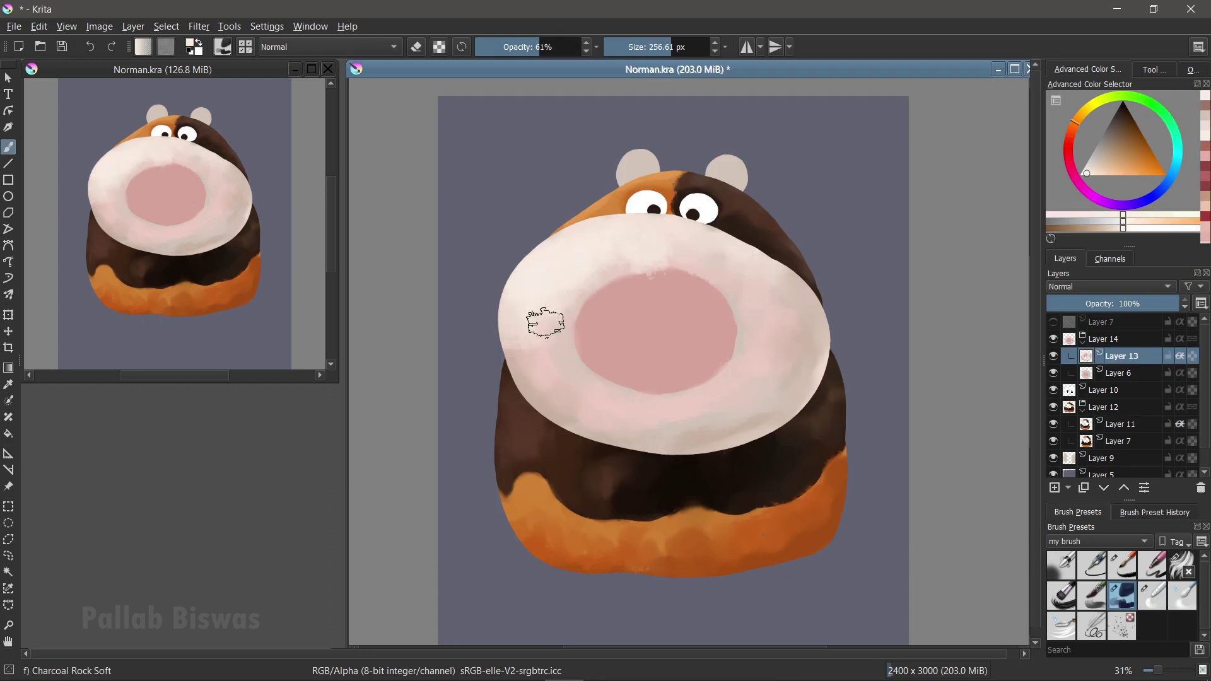
Cover the pink muzzle in white, then layer greyish and reddish off-white tones.
mouse_move(546, 323)
mouse_down()
mouse_move(532, 352)
mouse_move(678, 218)
mouse_up()
drag(530, 376, 811, 410)
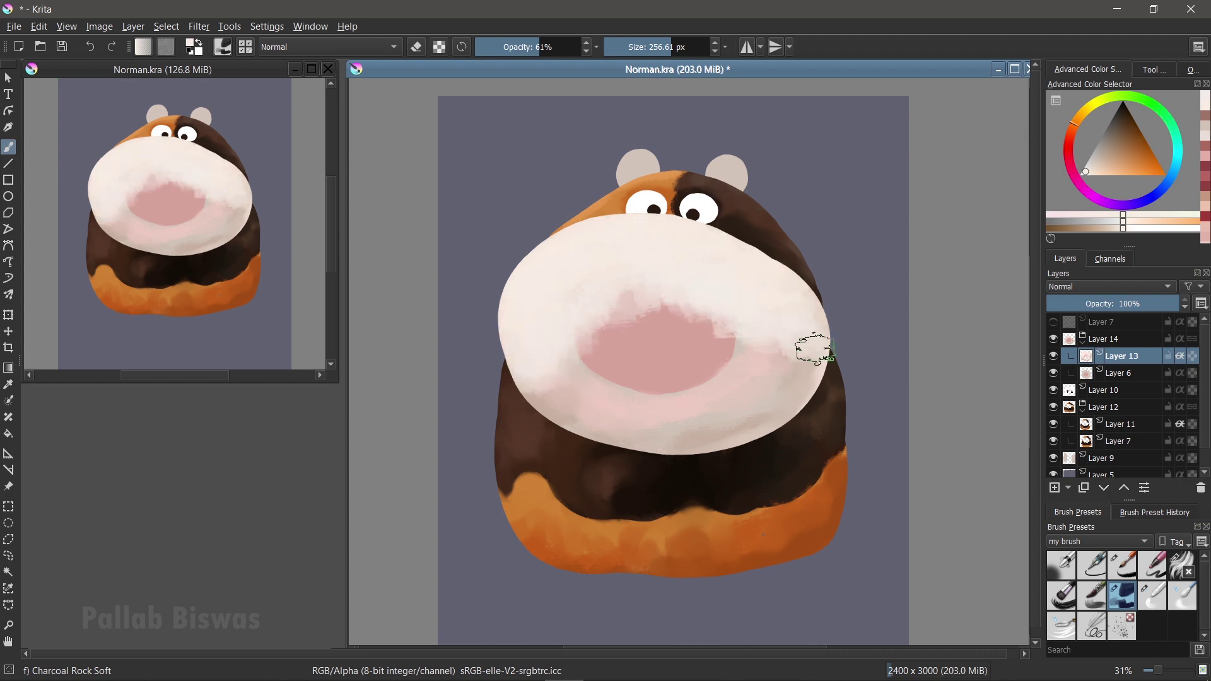
mouse_move(555, 352)
mouse_down()
mouse_move(622, 400)
mouse_move(709, 351)
mouse_move(762, 387)
mouse_move(688, 436)
mouse_move(494, 346)
mouse_move(778, 330)
mouse_move(694, 379)
mouse_up()
click(1202, 152)
drag(604, 278, 789, 309)
mouse_move(795, 353)
mouse_down()
mouse_move(588, 377)
mouse_move(812, 297)
mouse_move(806, 356)
mouse_move(535, 322)
mouse_up()
click(1205, 132)
key(/)
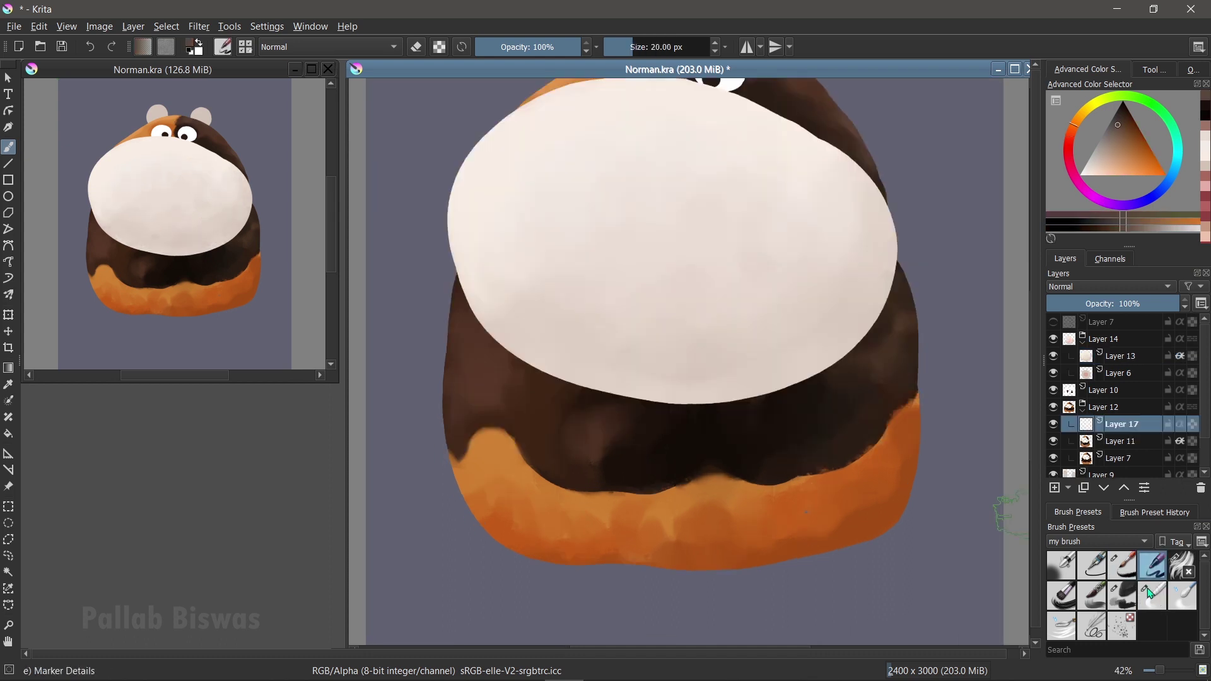
key(slash)
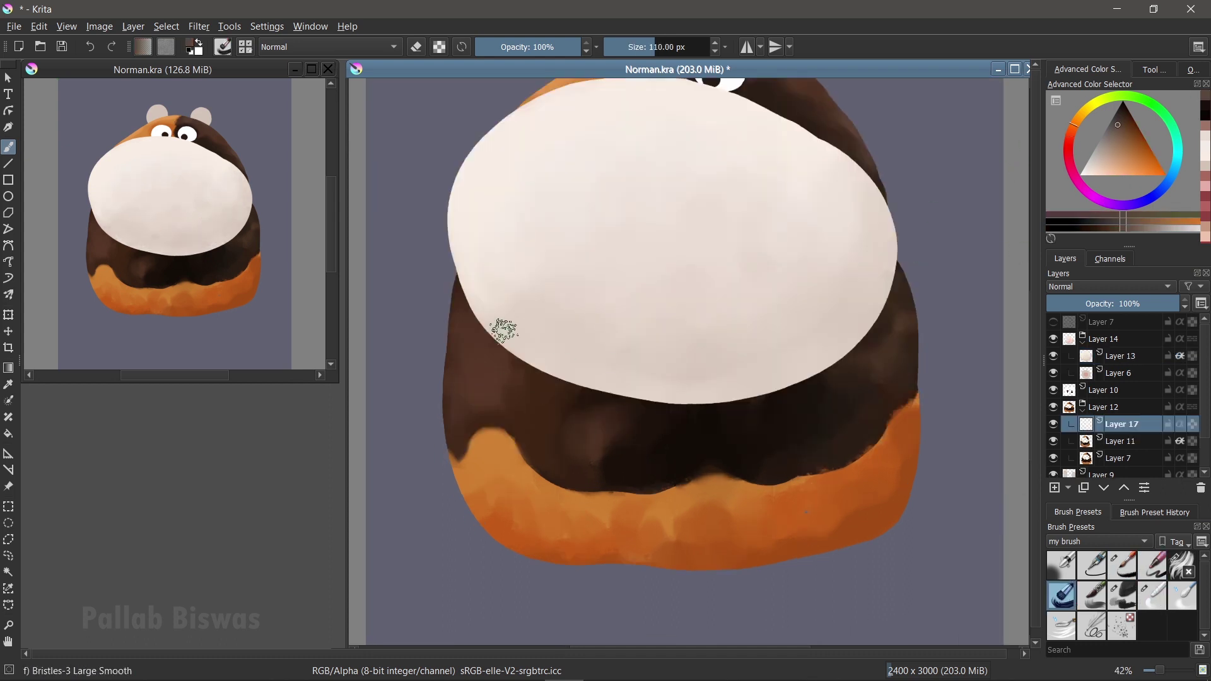
Blend the lower-left edges of the muzzle and body.
drag(504, 330, 467, 353)
drag(461, 309, 495, 376)
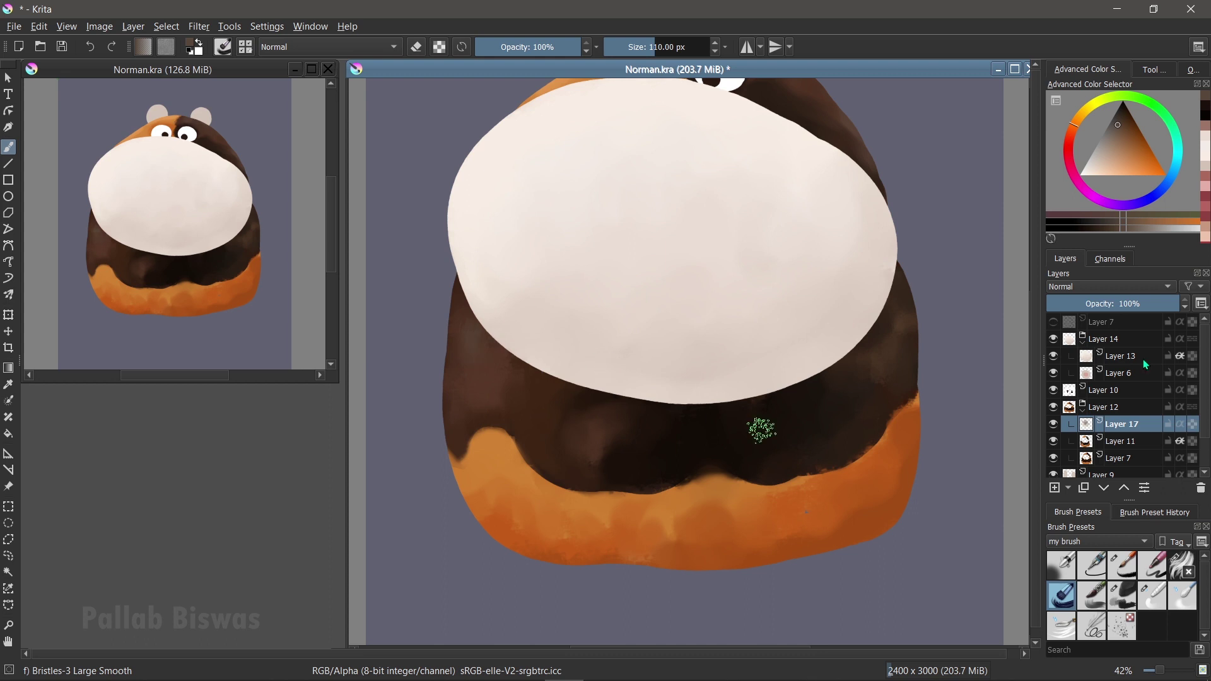
ctrl+click(510, 404)
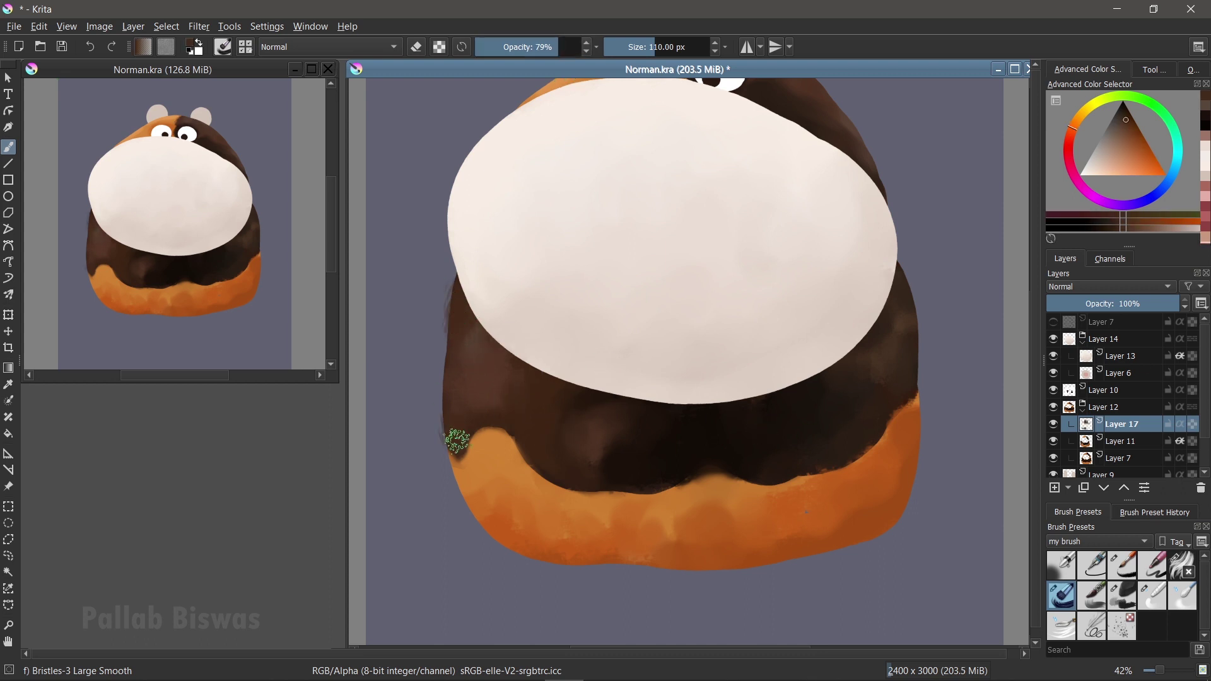
drag(457, 346, 480, 391)
Blend more lower-left fur and streak dark fur into the orange band.
ctrl+click(519, 433)
mouse_move(486, 346)
mouse_down()
mouse_move(465, 419)
mouse_move(464, 304)
mouse_up()
ctrl+click(465, 422)
ctrl+click(555, 444)
mouse_move(522, 431)
mouse_down()
mouse_move(581, 461)
mouse_move(454, 441)
mouse_up()
Paint dark fur along the orange band's top edge and the body's right edge.
ctrl+click(606, 438)
ctrl+click(465, 463)
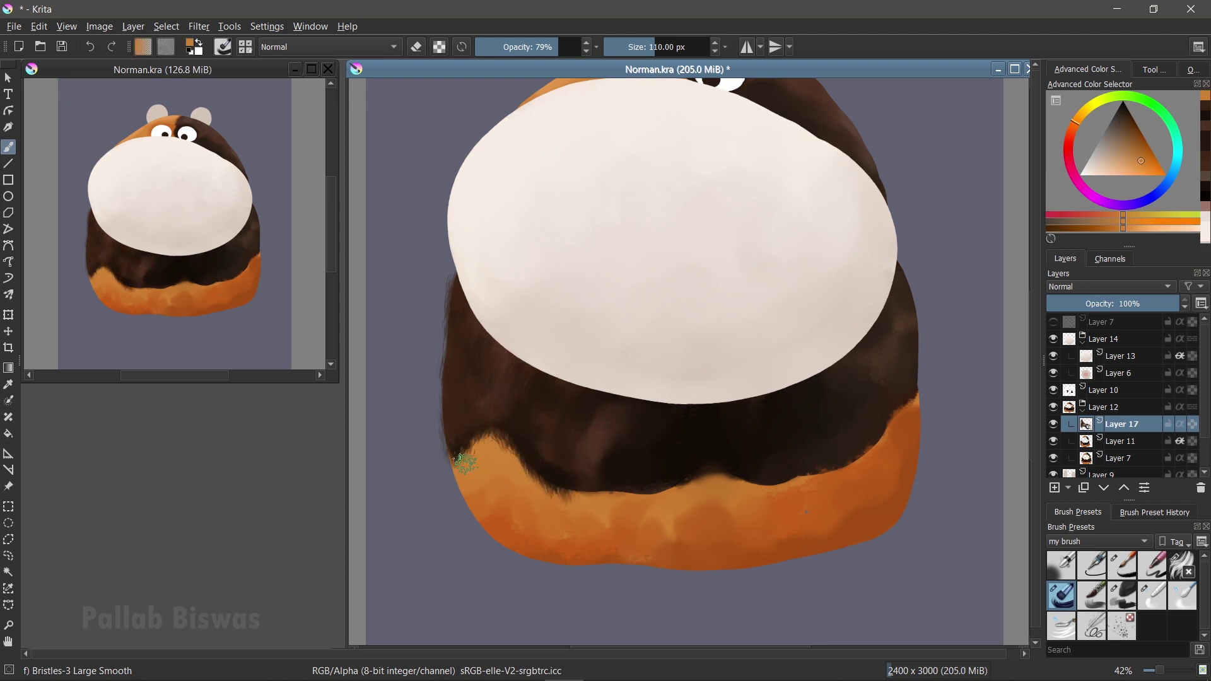
ctrl+click(635, 496)
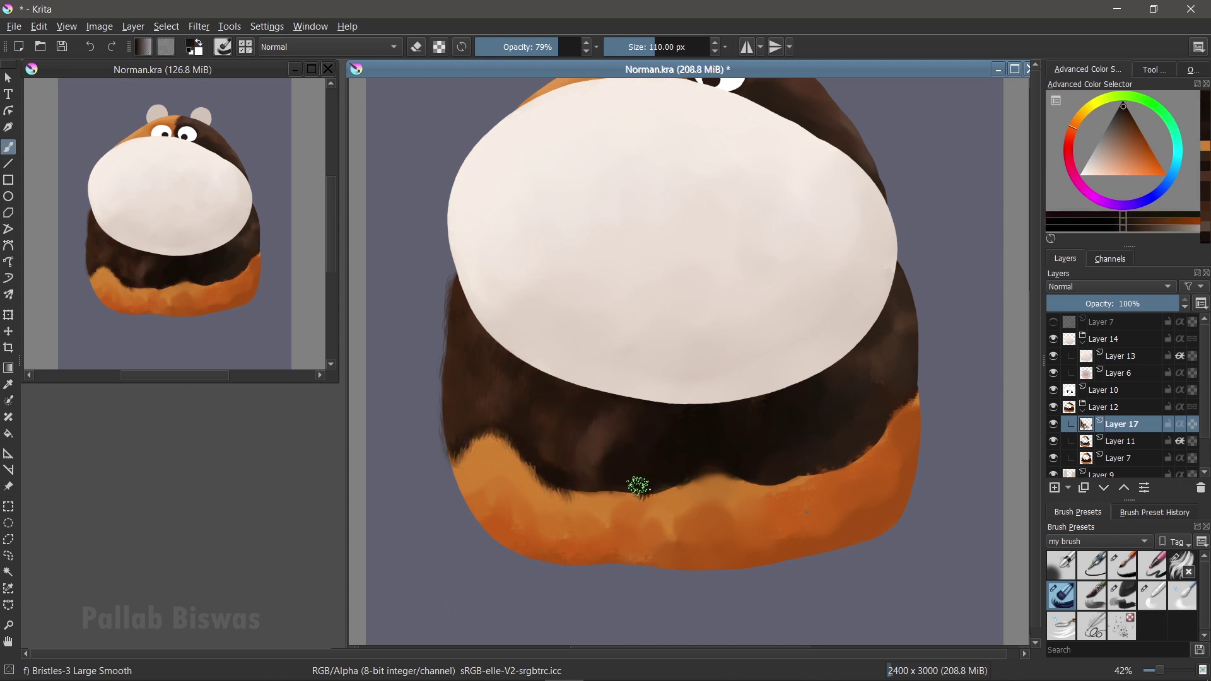
drag(638, 489, 782, 483)
ctrl+click(903, 296)
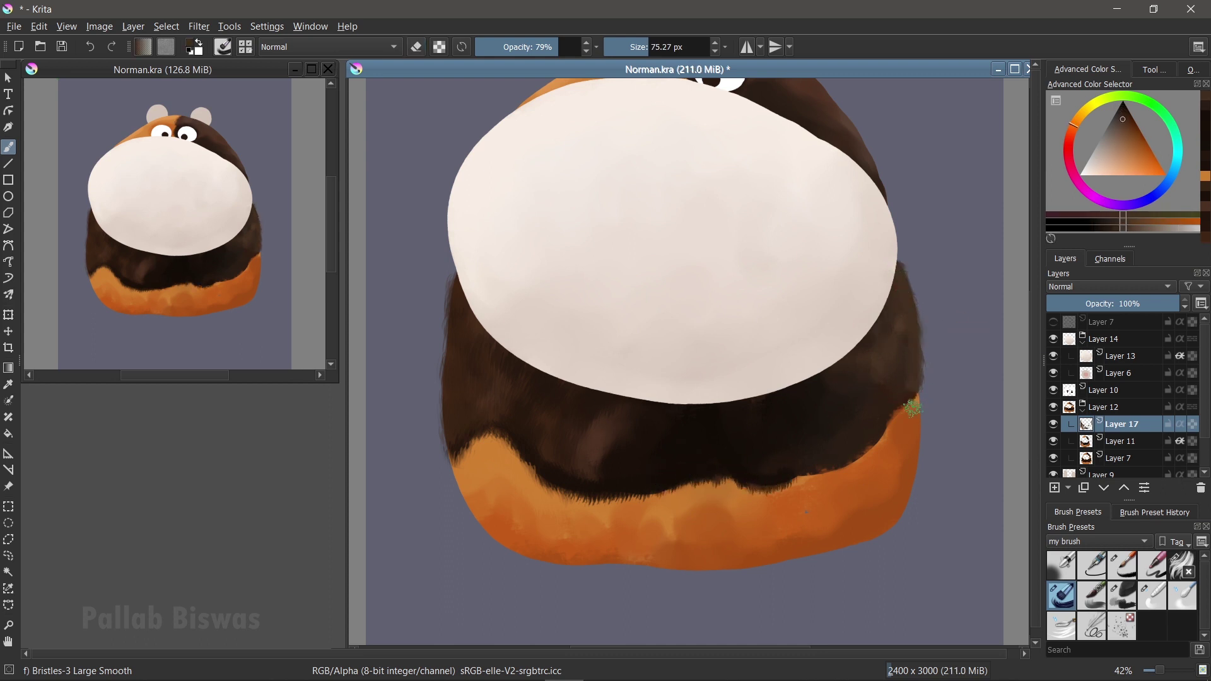
ctrl+click(841, 467)
drag(841, 468, 892, 381)
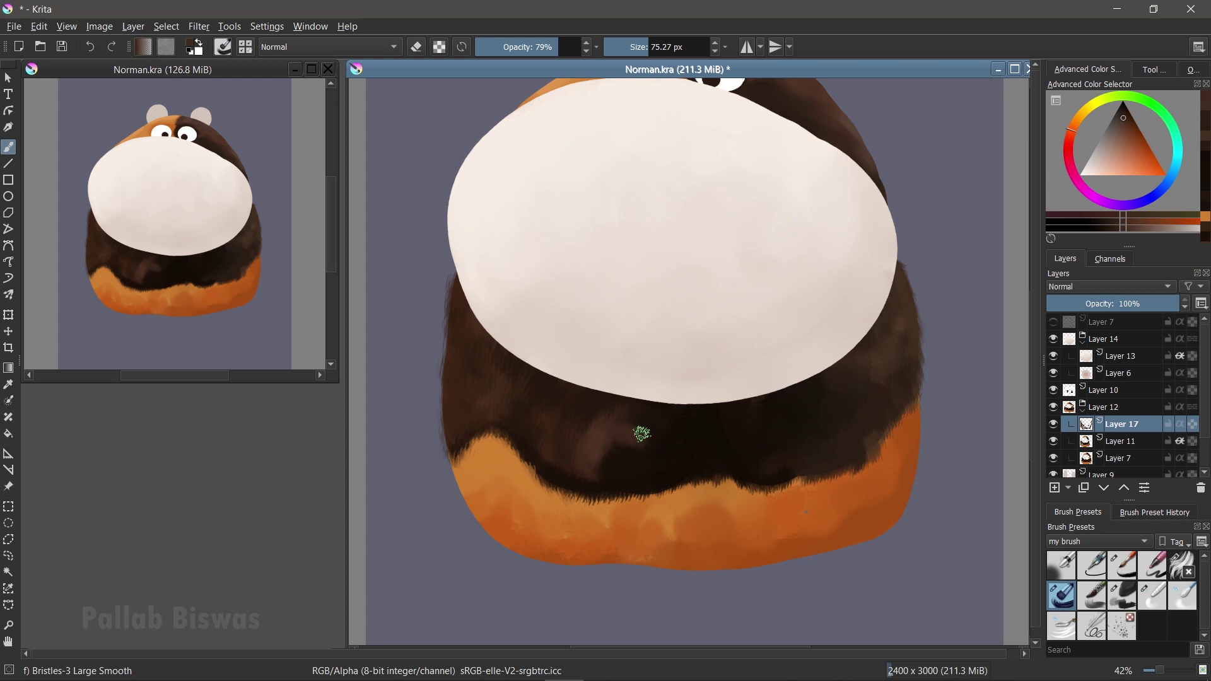
Smooth the lower orange fur edge, undoing a stray orange stub below the body.
ctrl+click(468, 481)
drag(467, 481, 470, 497)
ctrl+click(563, 508)
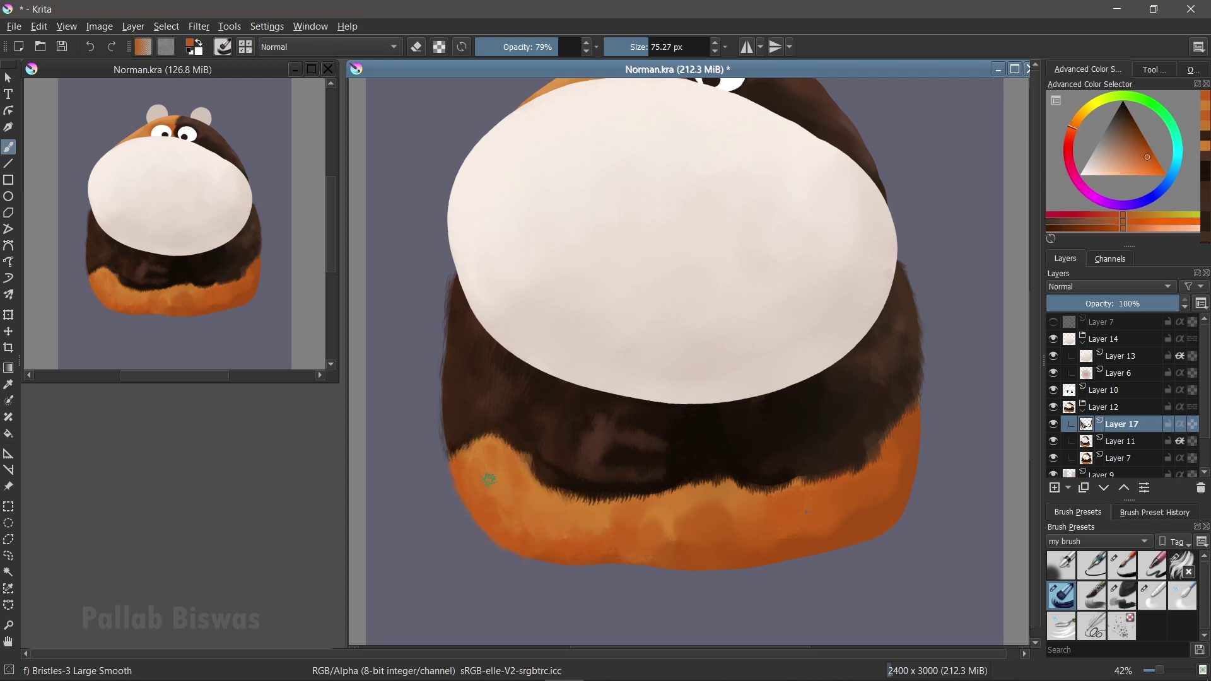
drag(644, 580, 592, 566)
key(ctrl+z)
Paint the first dark reddish-brown leg on the lower front.
ctrl+click(917, 411)
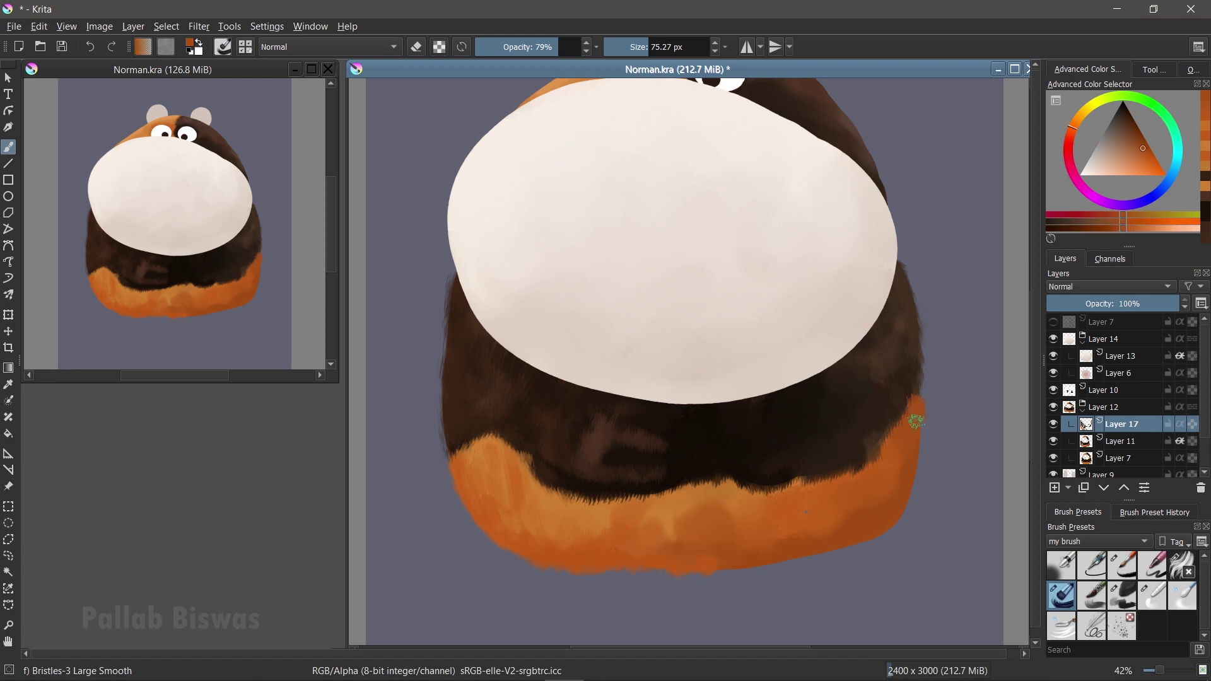
ctrl+click(911, 407)
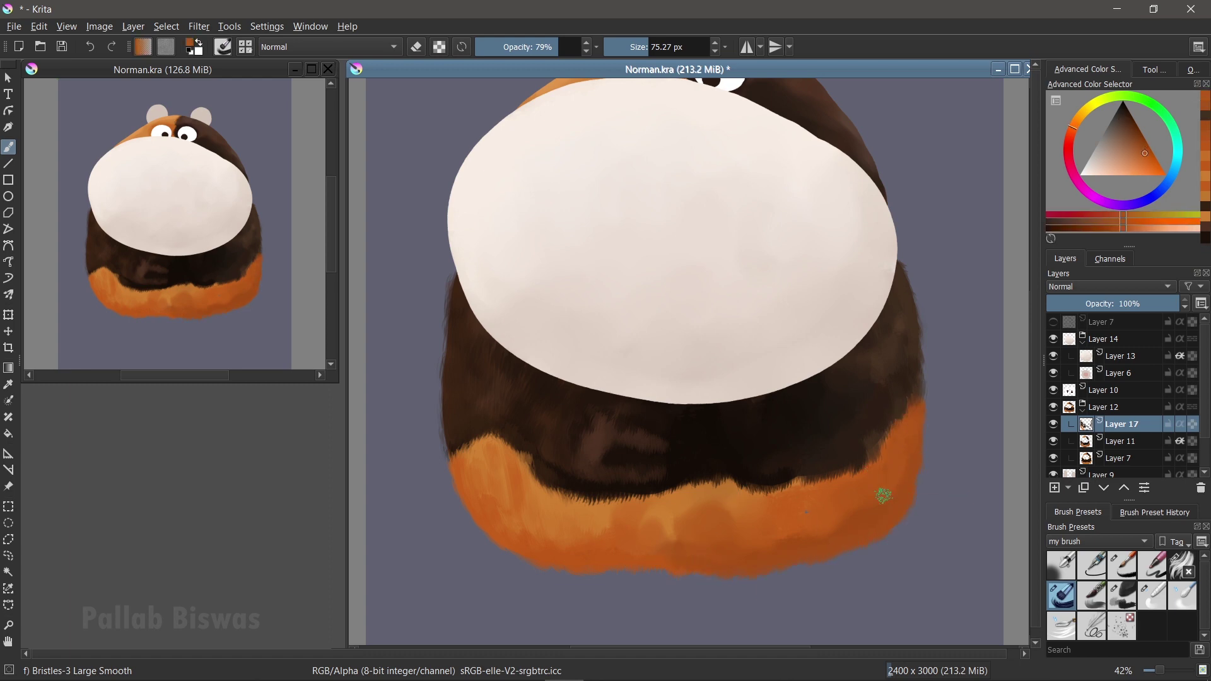
ctrl+click(690, 519)
ctrl+click(619, 511)
ctrl+click(530, 452)
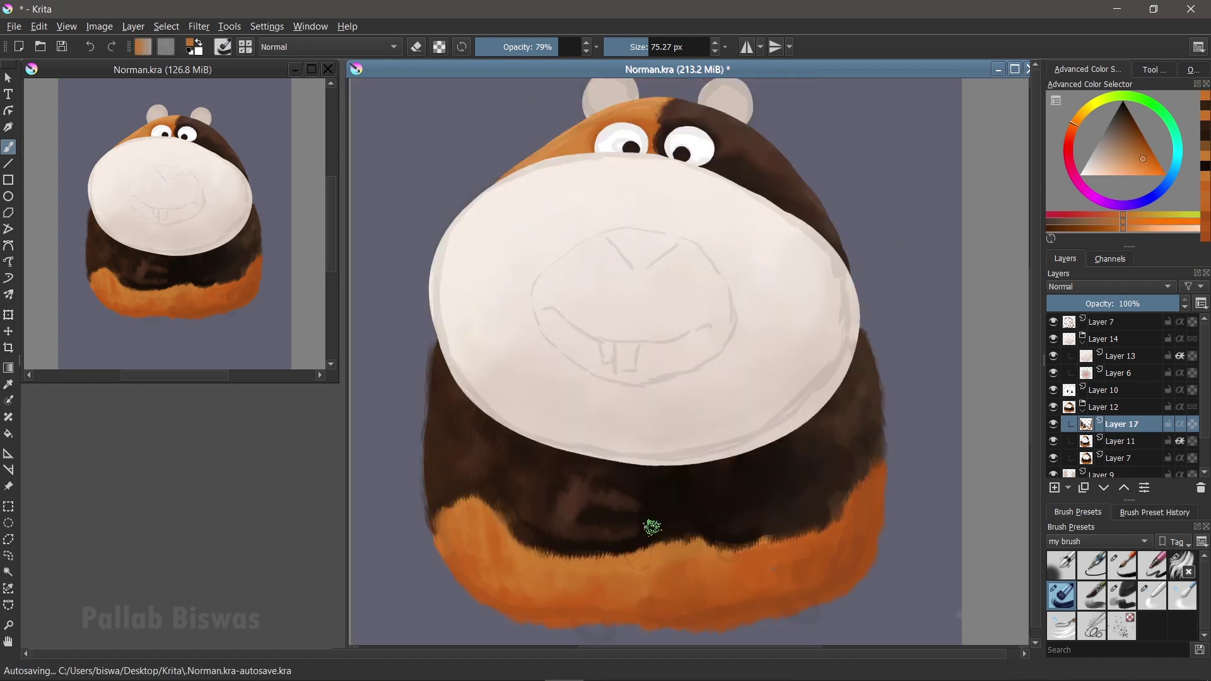
ctrl+click(569, 505)
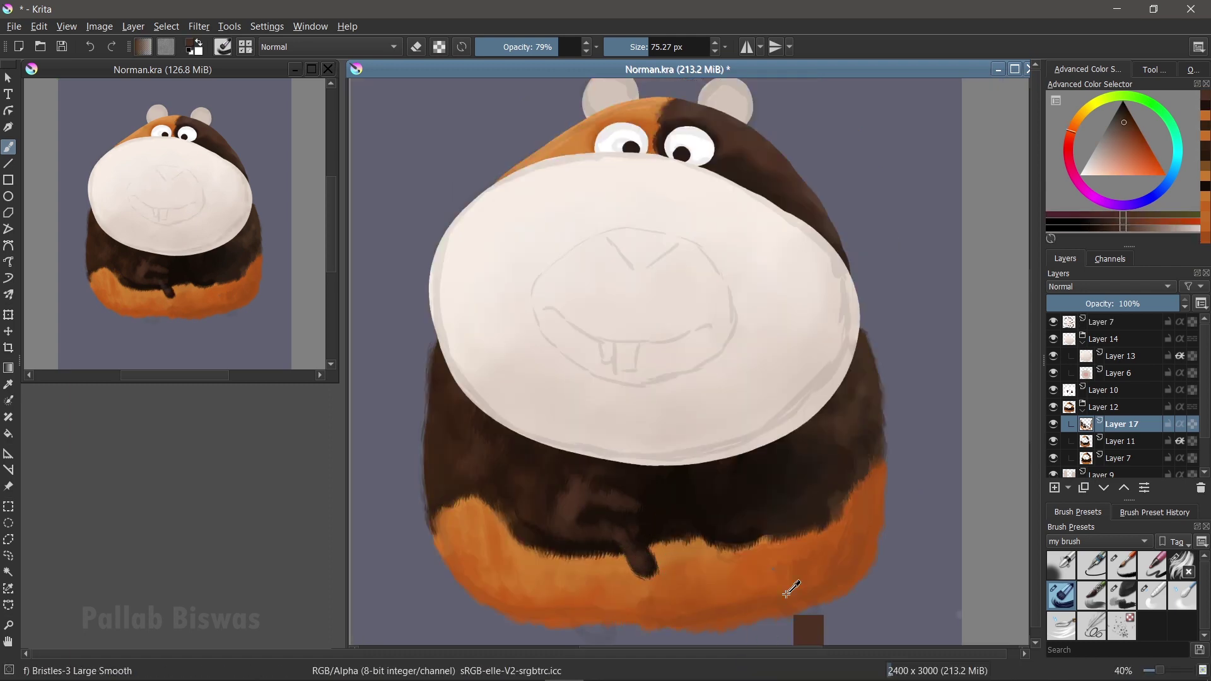
ctrl+click(656, 576)
mouse_move(659, 581)
mouse_down()
mouse_move(674, 589)
mouse_move(654, 574)
mouse_up()
Paint a second near-black leg on the lower front with the soft charcoal brush.
ctrl+click(644, 571)
ctrl+click(646, 581)
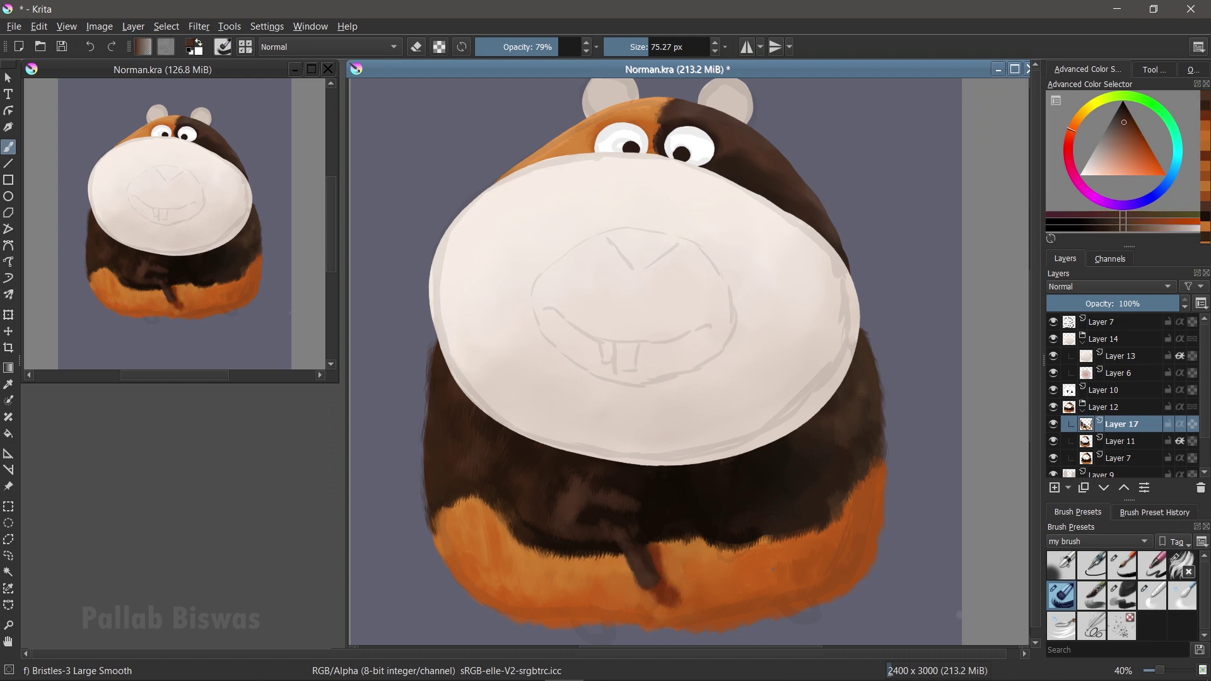
ctrl+click(660, 564)
ctrl+click(612, 552)
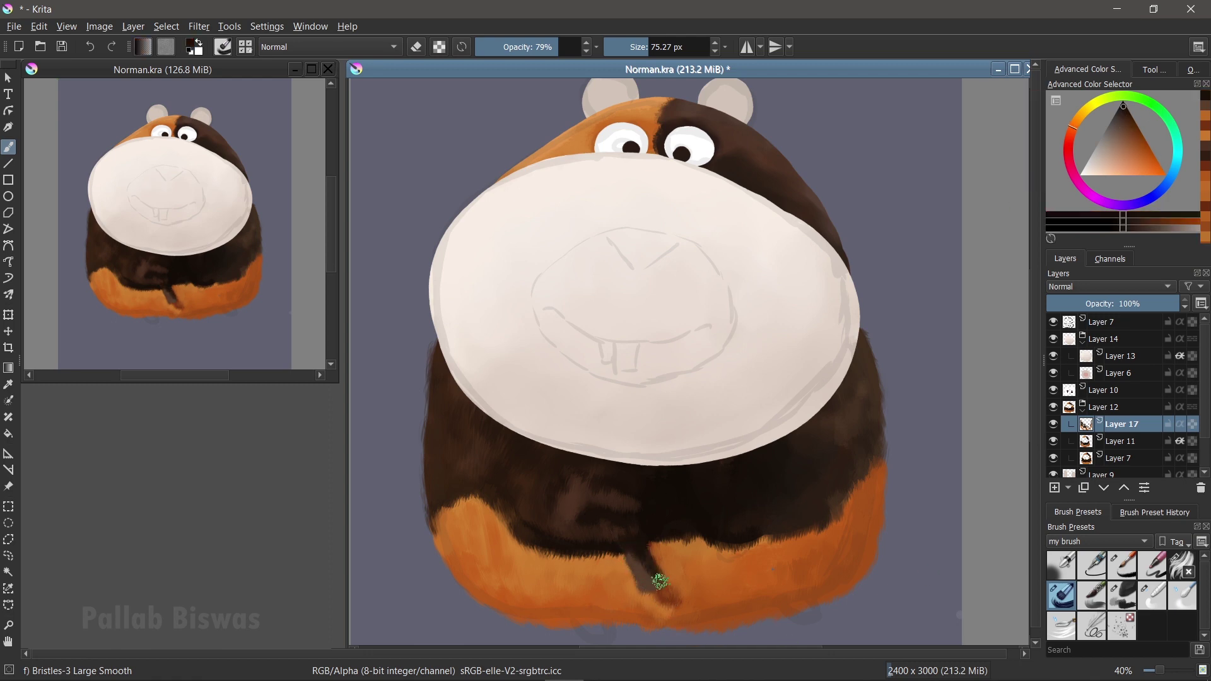
key(/)
ctrl+click(624, 570)
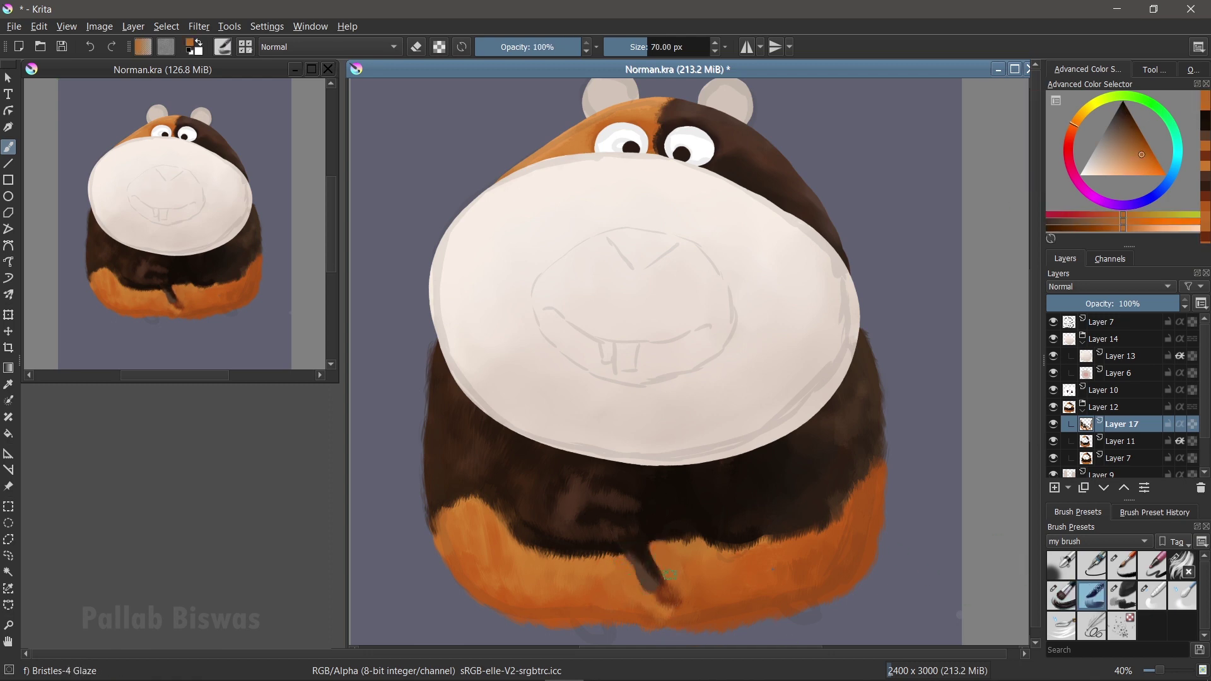
ctrl+click(630, 543)
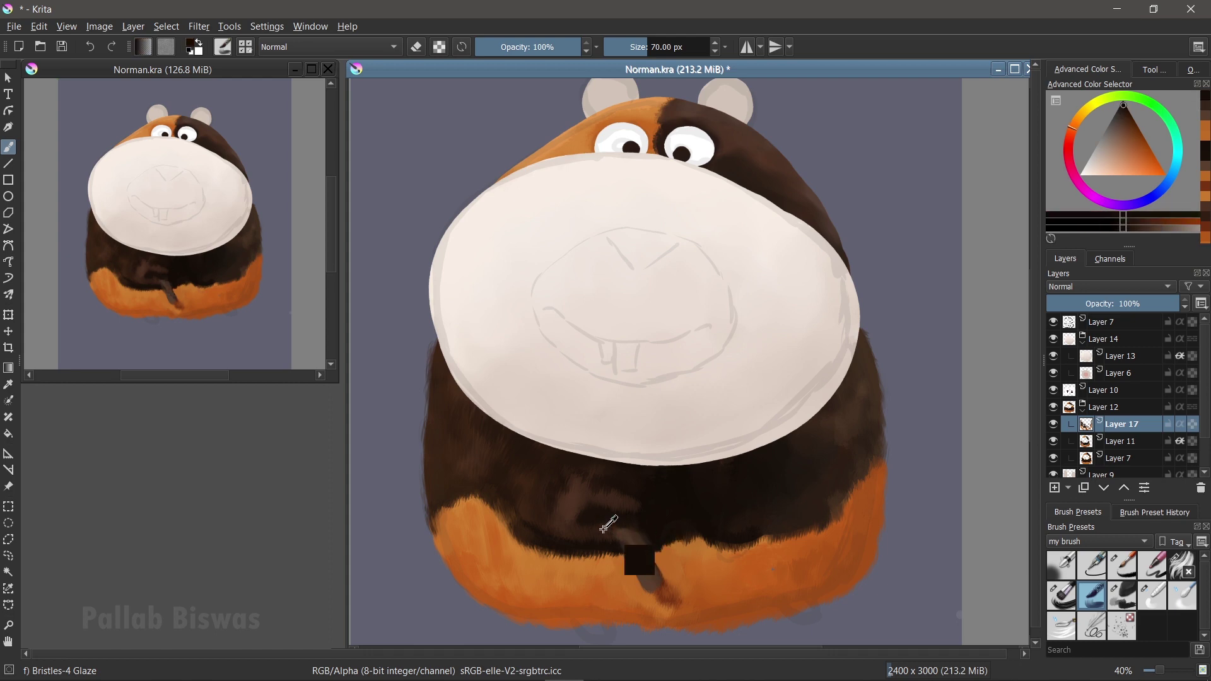
ctrl+click(639, 510)
ctrl+click(690, 603)
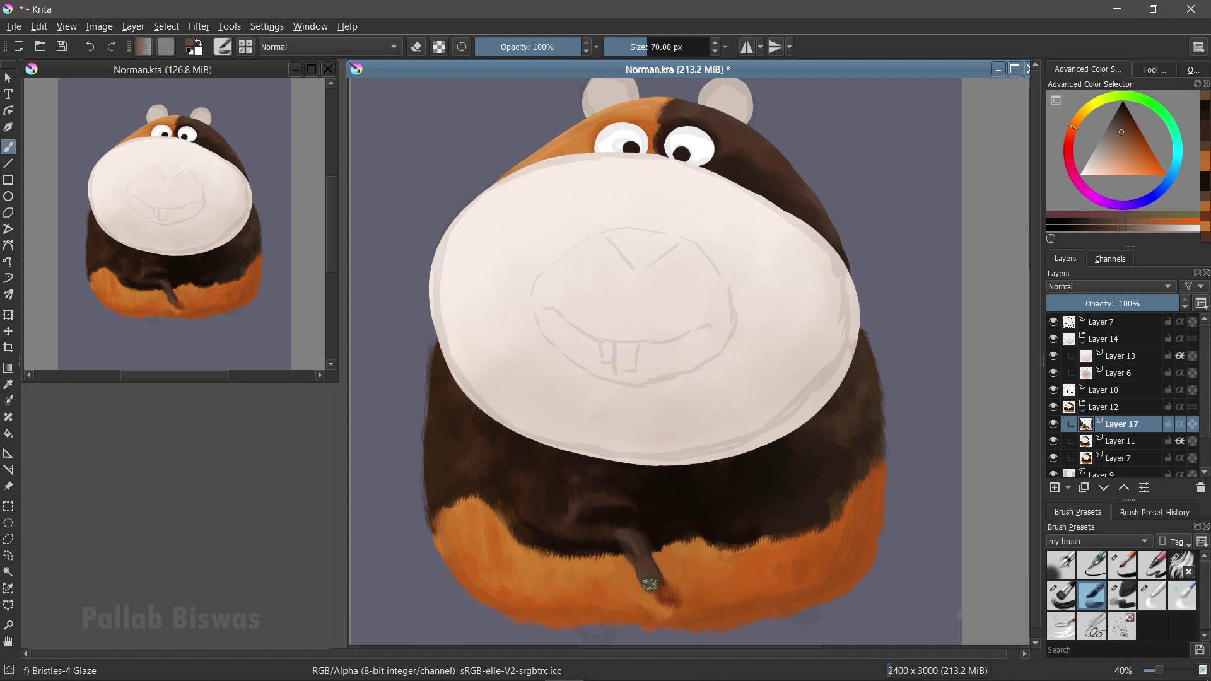
key(/)
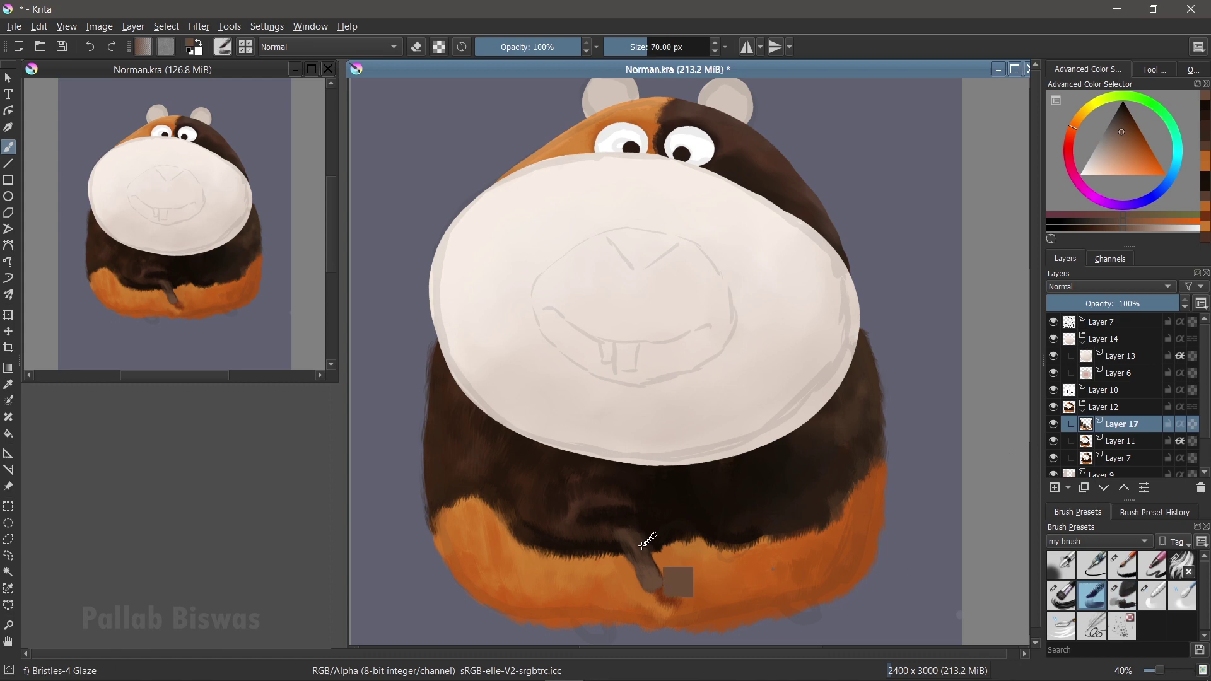
ctrl+click(678, 580)
drag(735, 533, 729, 568)
Add reddish-orange fur around the second leg and a dark shadow along the body's bottom.
key(/)
ctrl+click(799, 600)
drag(781, 554, 757, 614)
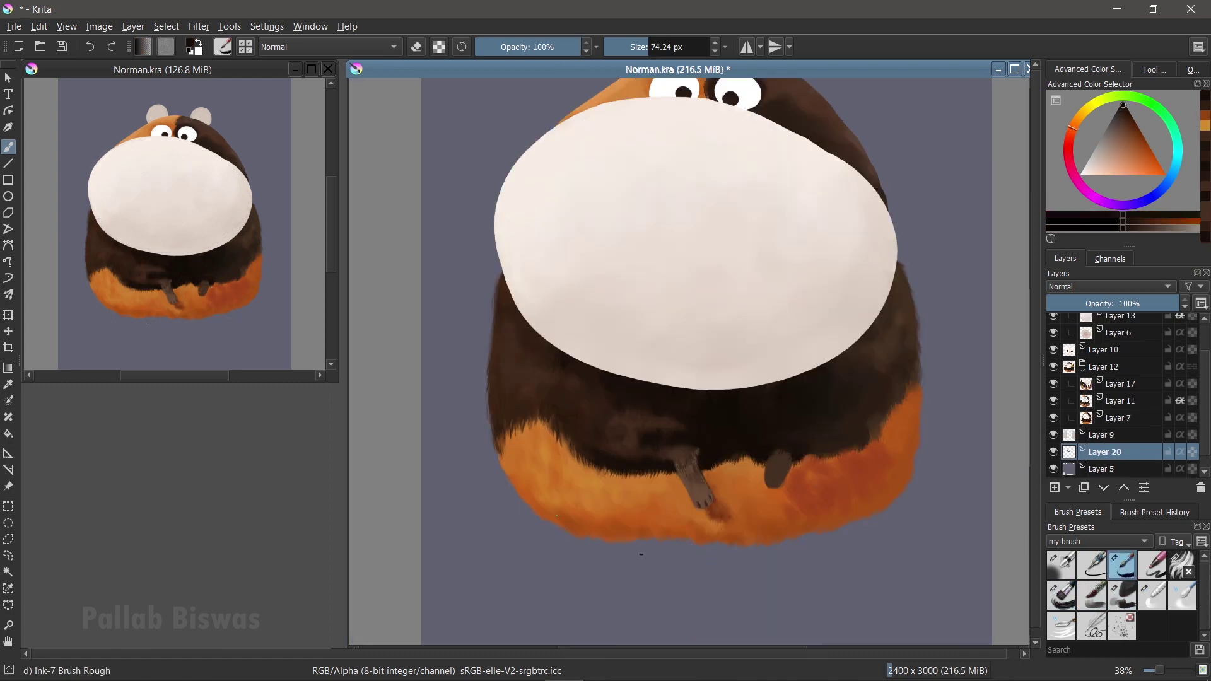
drag(549, 527, 942, 460)
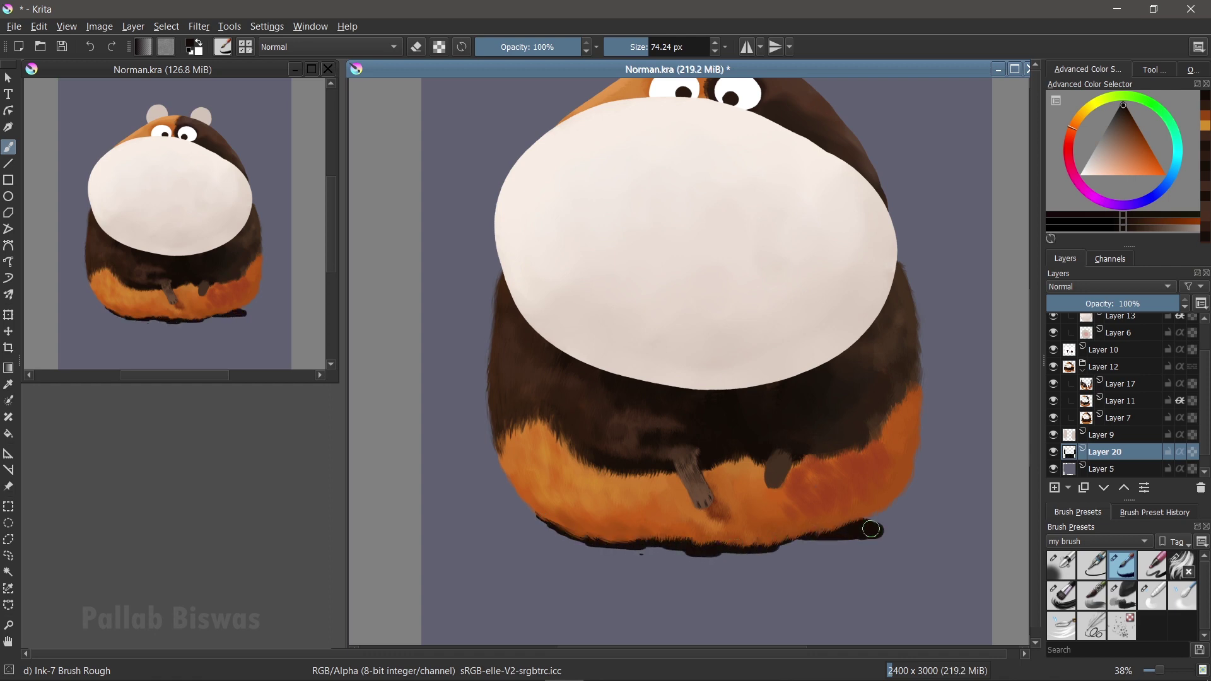
Blend the dark under-body shadow into a soft cast shadow trailing to the lower right.
click(1153, 597)
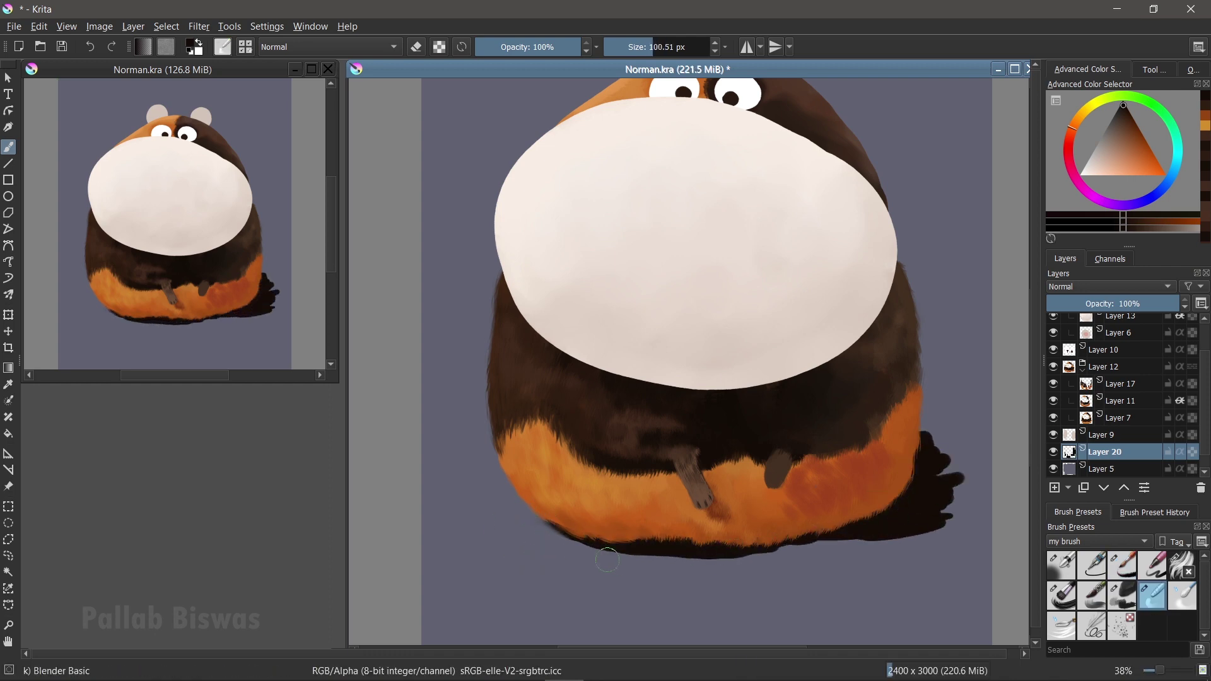
drag(644, 563, 711, 563)
mouse_move(838, 558)
mouse_down()
mouse_move(965, 505)
mouse_move(956, 435)
mouse_move(968, 486)
mouse_move(860, 429)
mouse_move(905, 514)
mouse_move(555, 537)
mouse_up()
key(/)
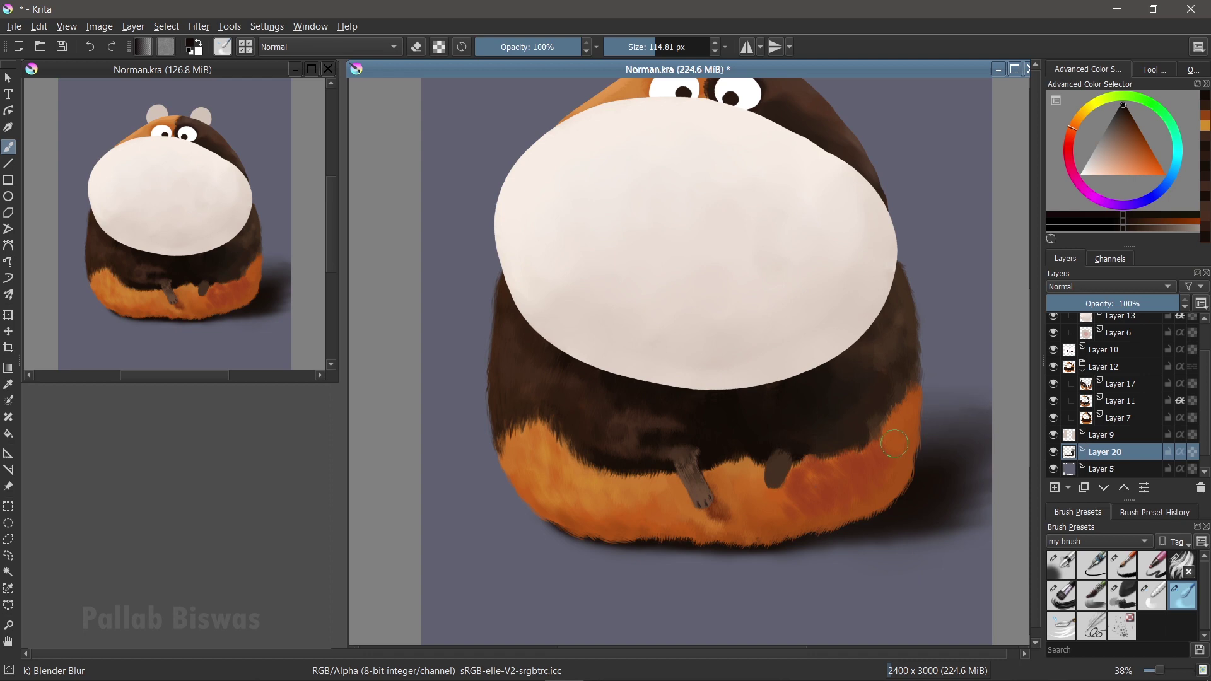
click(1061, 566)
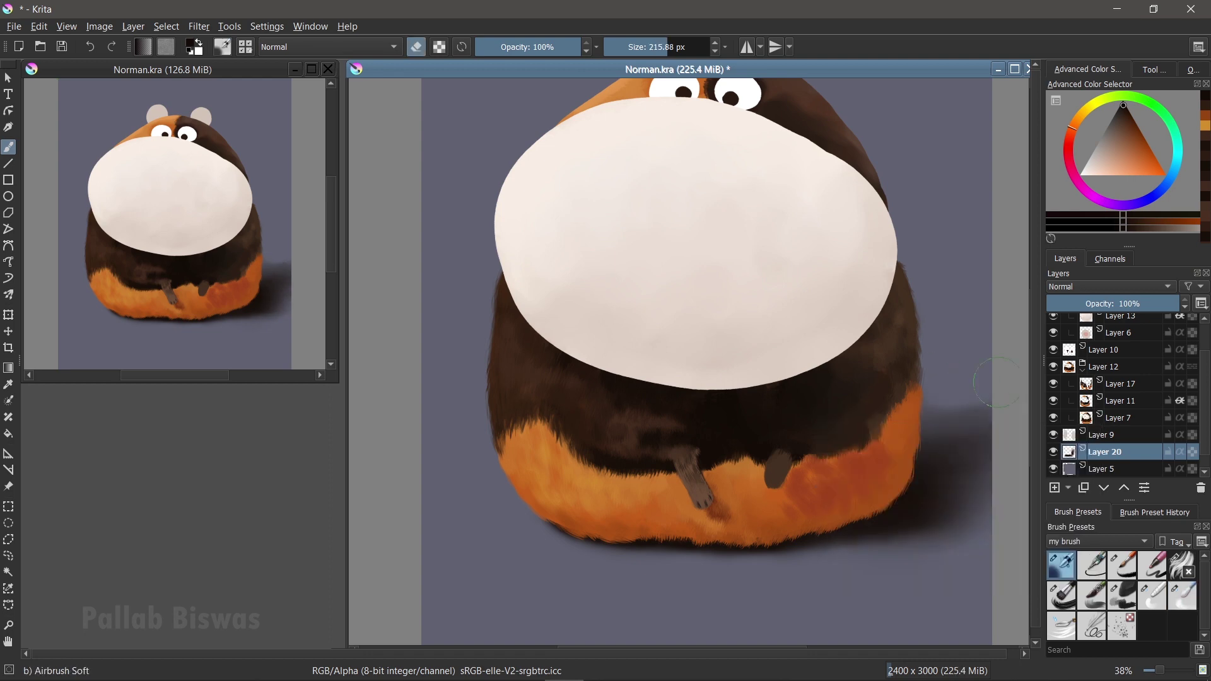
key(/)
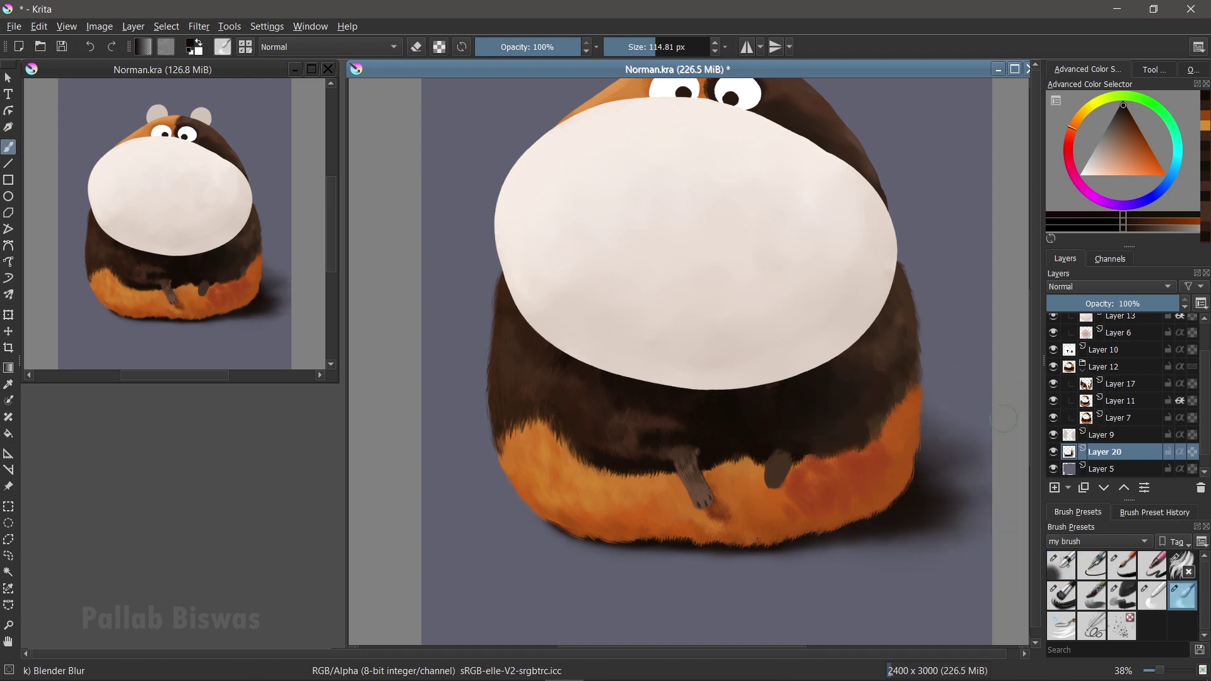
key(minus)
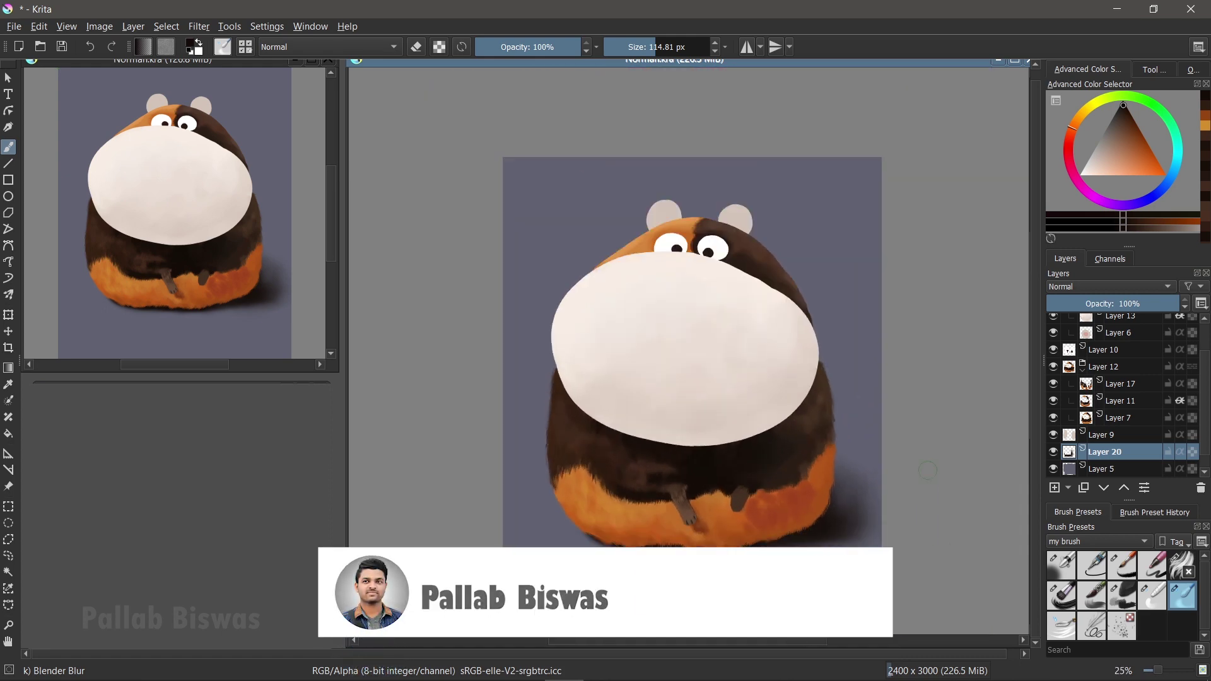
key(slash)
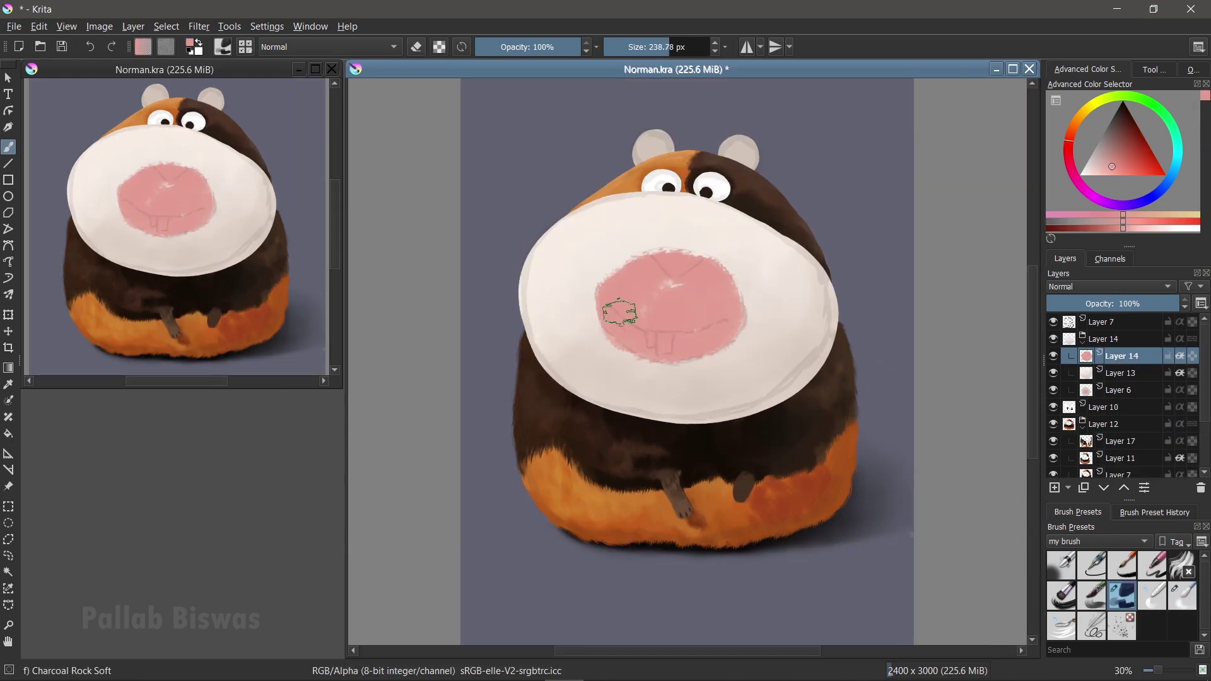
Paint whitish strokes on the muzzle's right side around the pink nose.
ctrl+click(595, 271)
ctrl+click(641, 333)
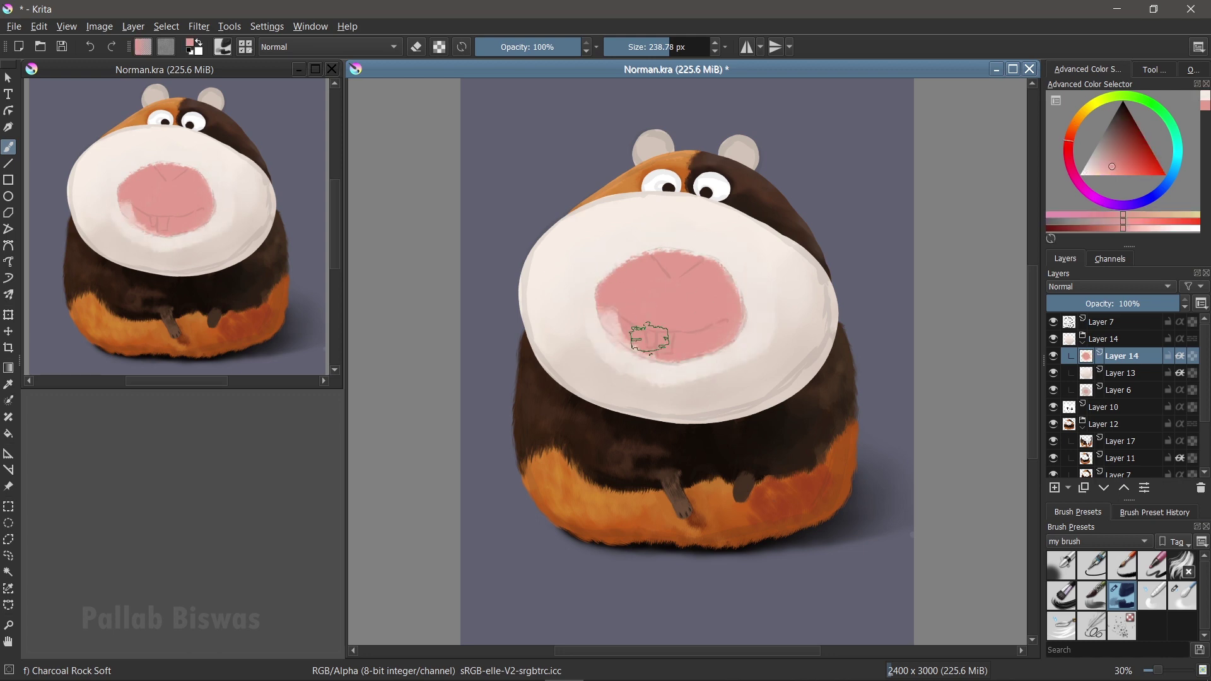
ctrl+click(796, 361)
mouse_move(751, 320)
mouse_down()
mouse_move(735, 351)
mouse_move(784, 338)
mouse_up()
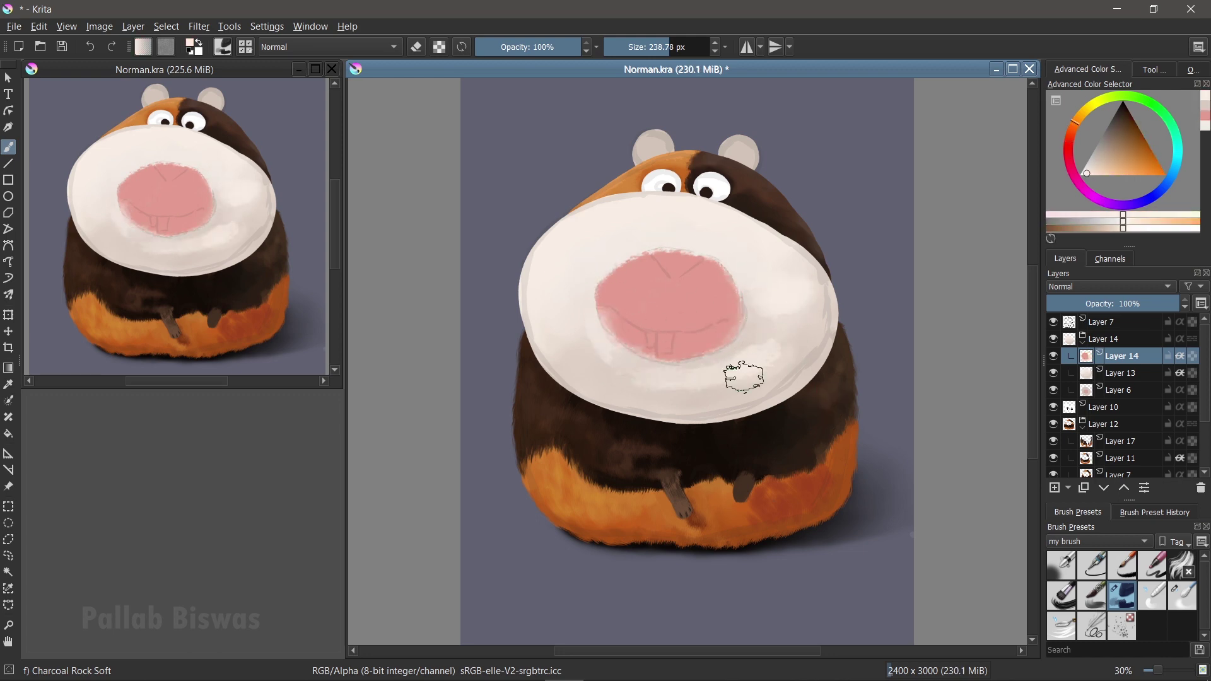
click(1152, 595)
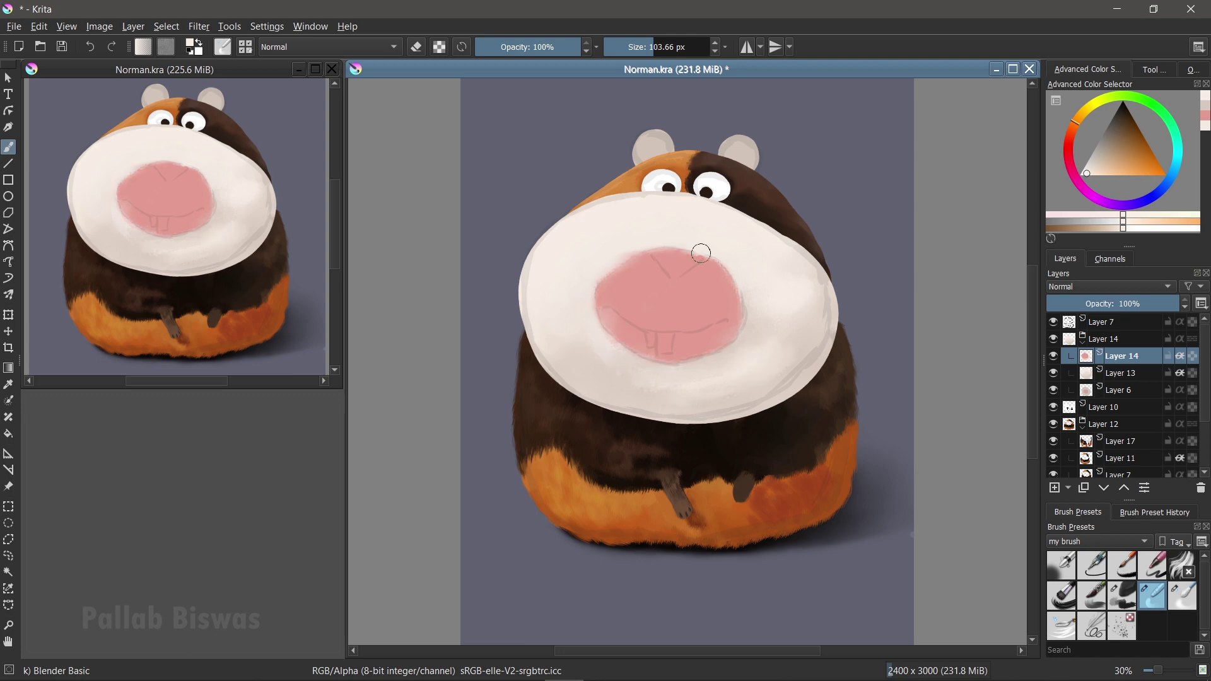
key(slash)
Sample greyish muzzle tones and blend them around the nose patch.
ctrl+click(760, 363)
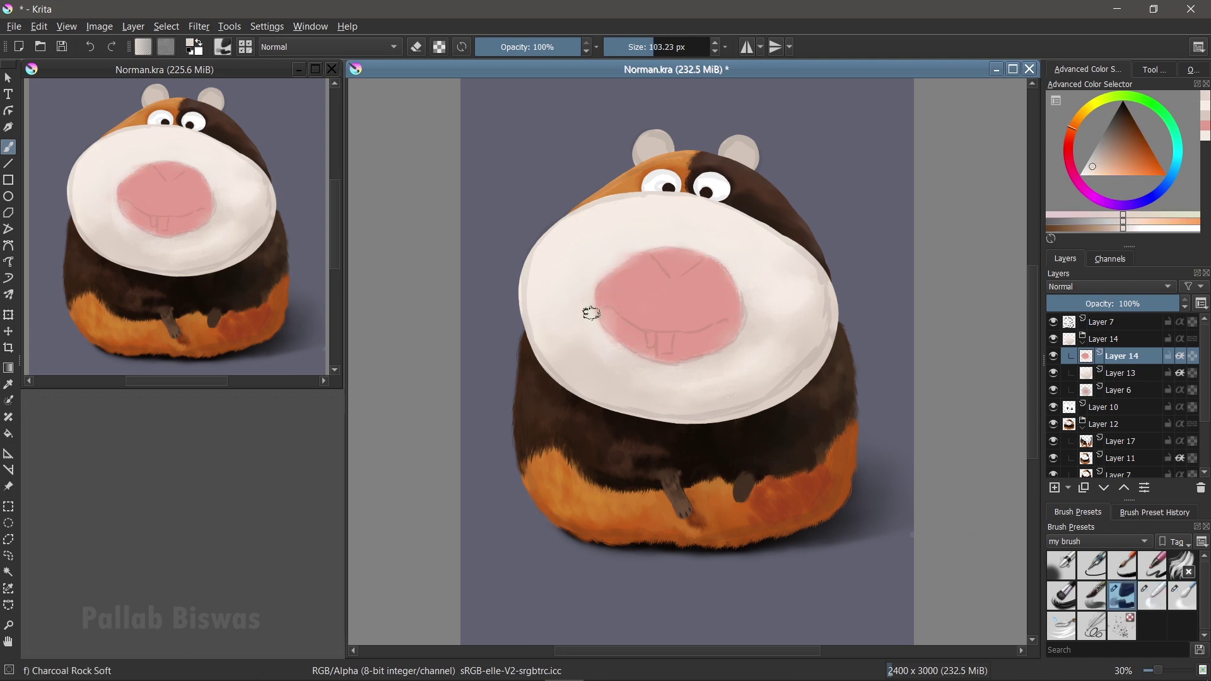
ctrl+click(730, 278)
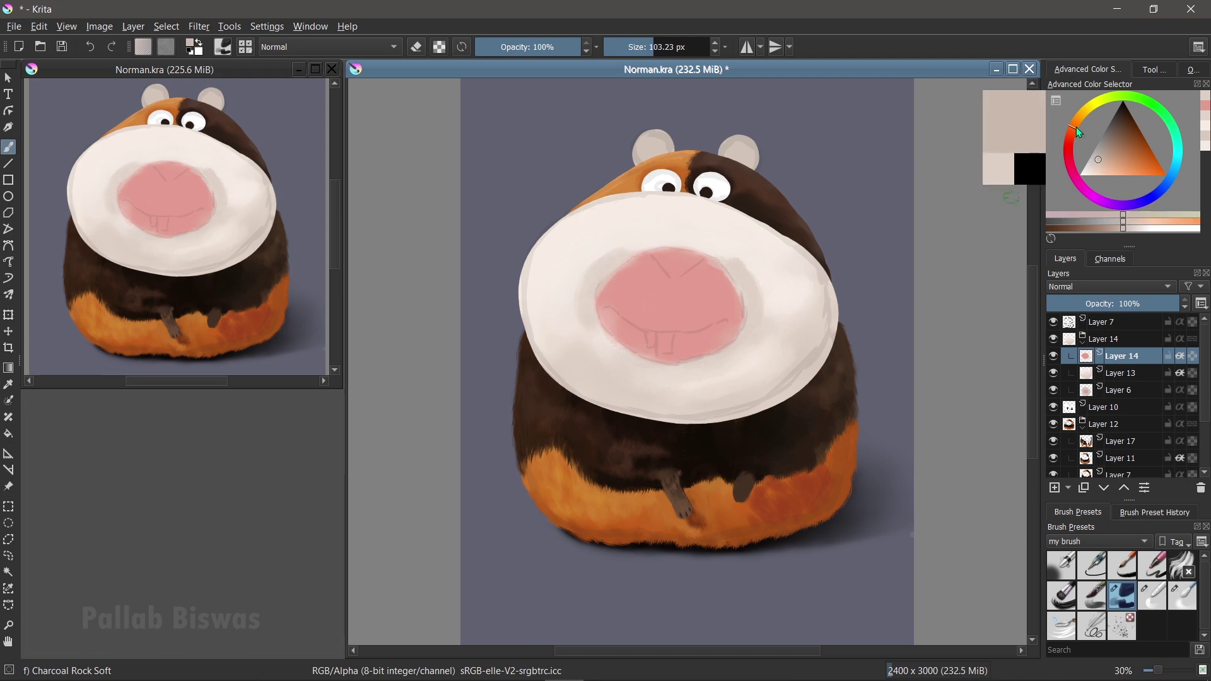
ctrl+click(744, 284)
key(slash)
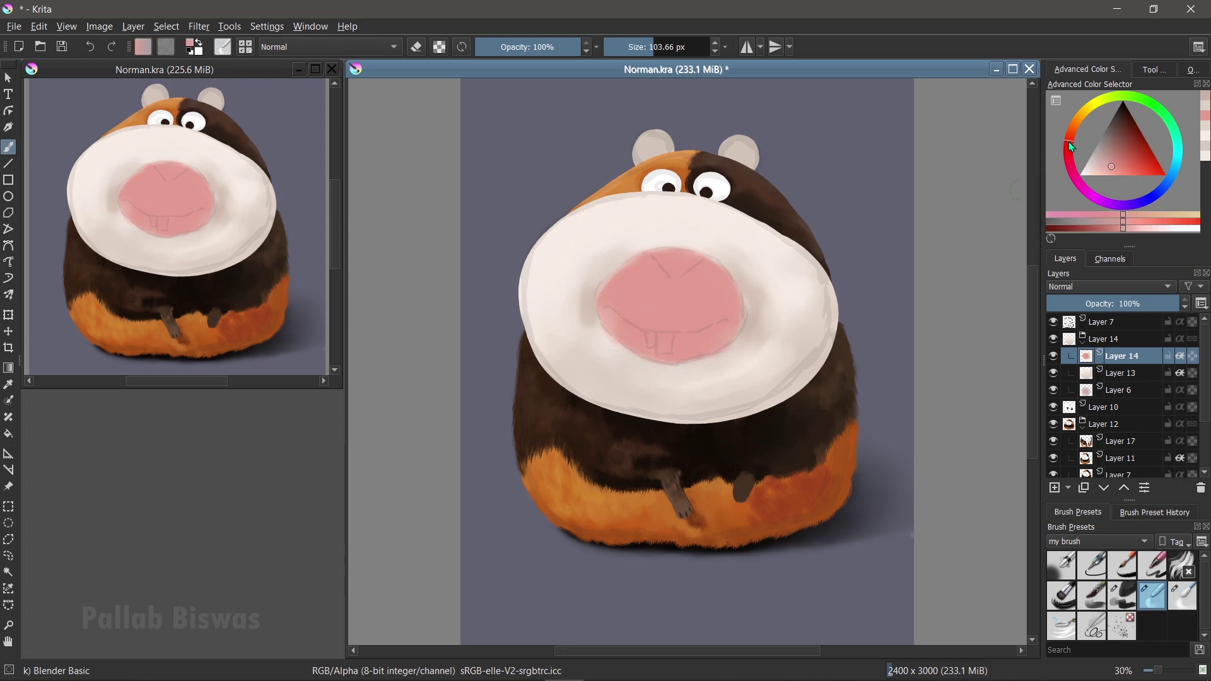
ctrl+click(639, 272)
key(slash)
Sample fresh nose colours and hide the sketch lines covering the nose.
ctrl+click(706, 279)
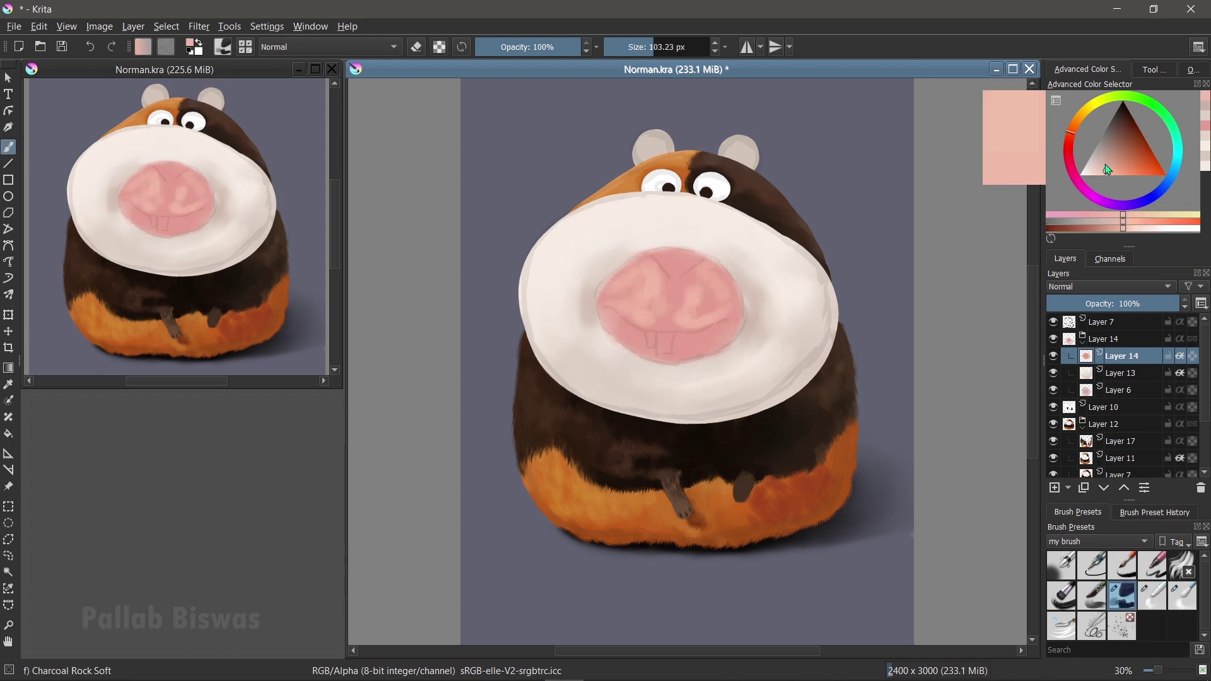
ctrl+click(617, 328)
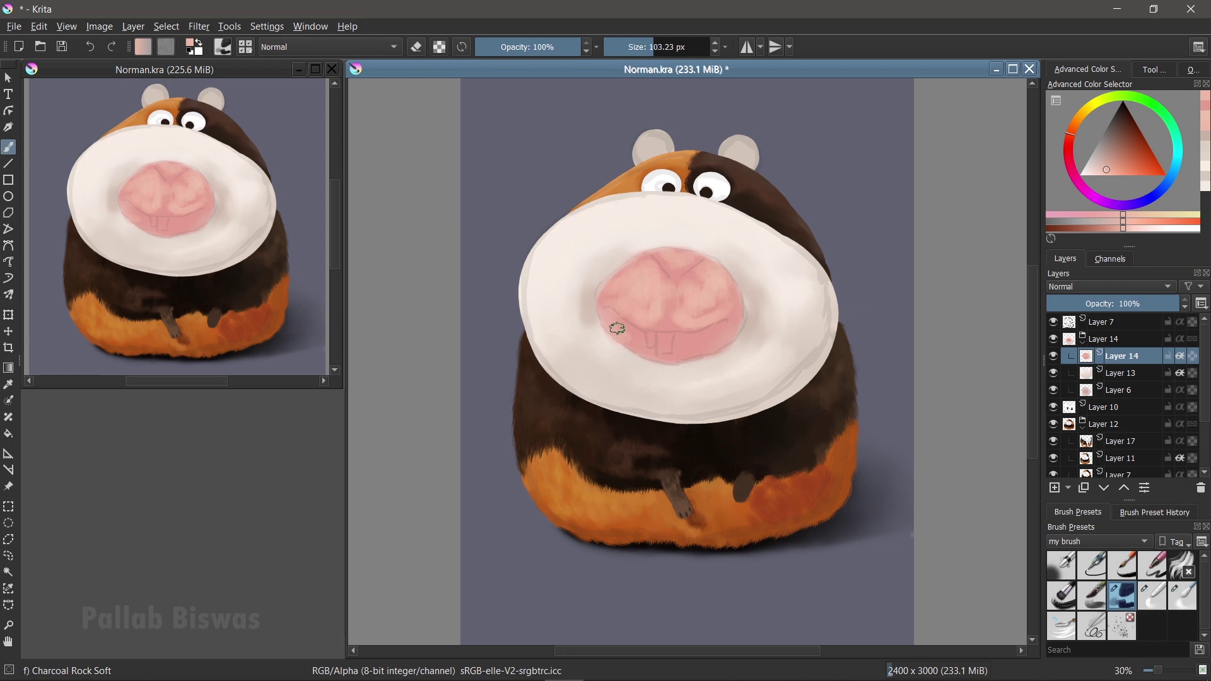
click(1164, 601)
click(1053, 321)
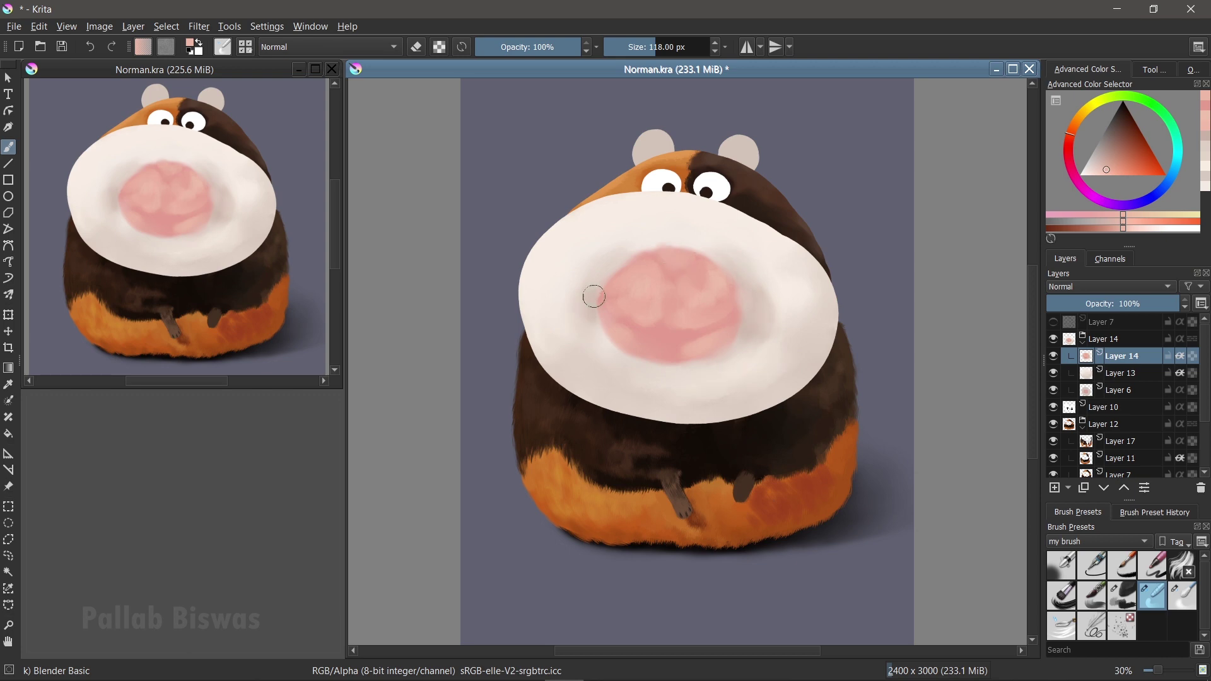
click(1132, 138)
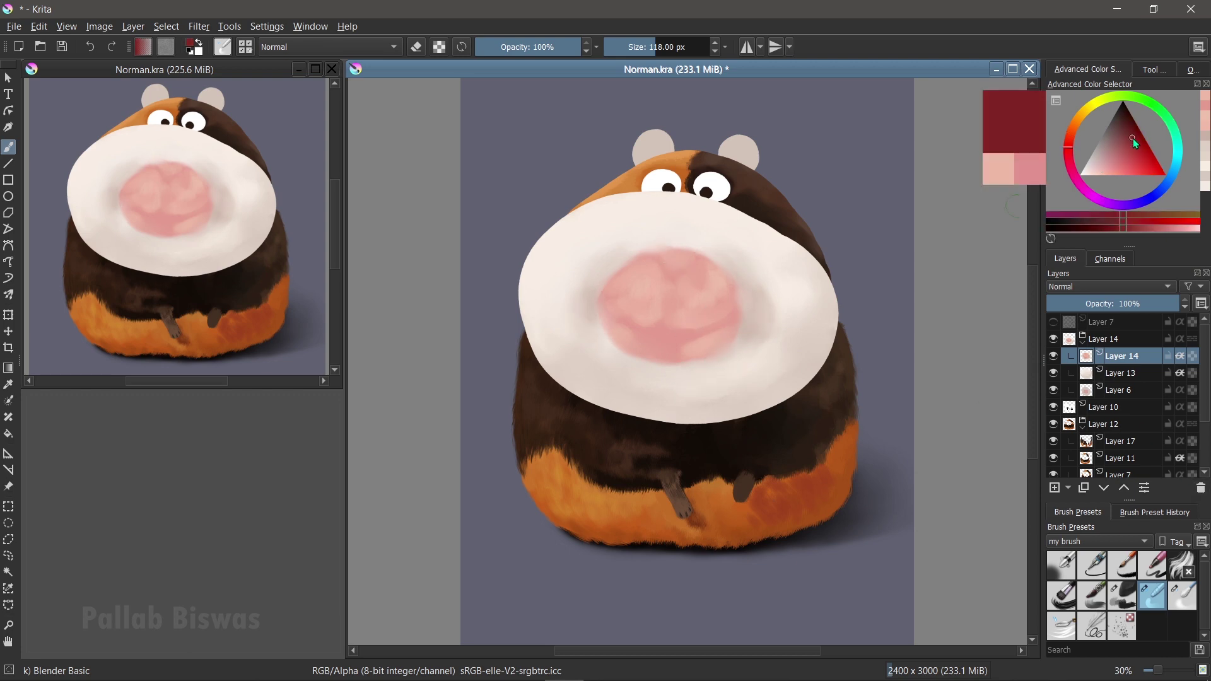
Paint a dark red mouth line across the snout and soften it with lighter pink.
click(1053, 322)
scroll(703, 333, up, 2)
key(slash)
mouse_move(687, 424)
mouse_down()
mouse_move(600, 411)
mouse_move(597, 378)
mouse_up()
ctrl+click(597, 379)
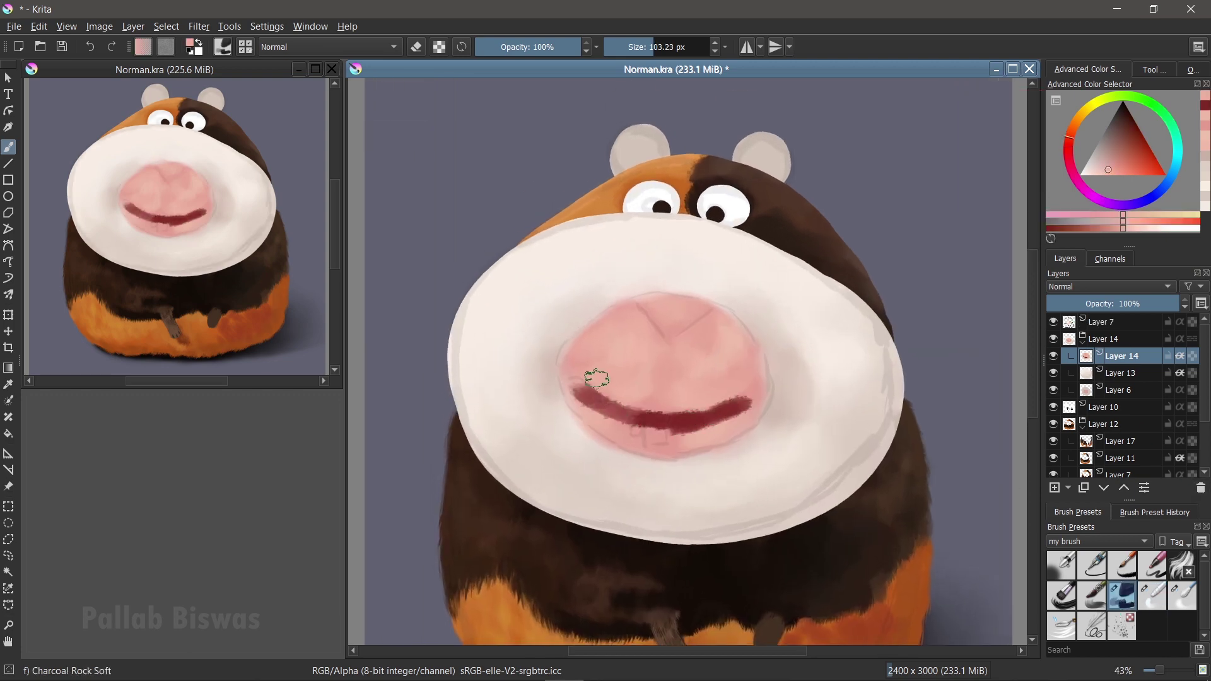
mouse_move(762, 385)
mouse_down()
mouse_move(741, 419)
mouse_move(571, 398)
mouse_move(617, 378)
mouse_move(703, 402)
mouse_up()
key(o)
key(slash)
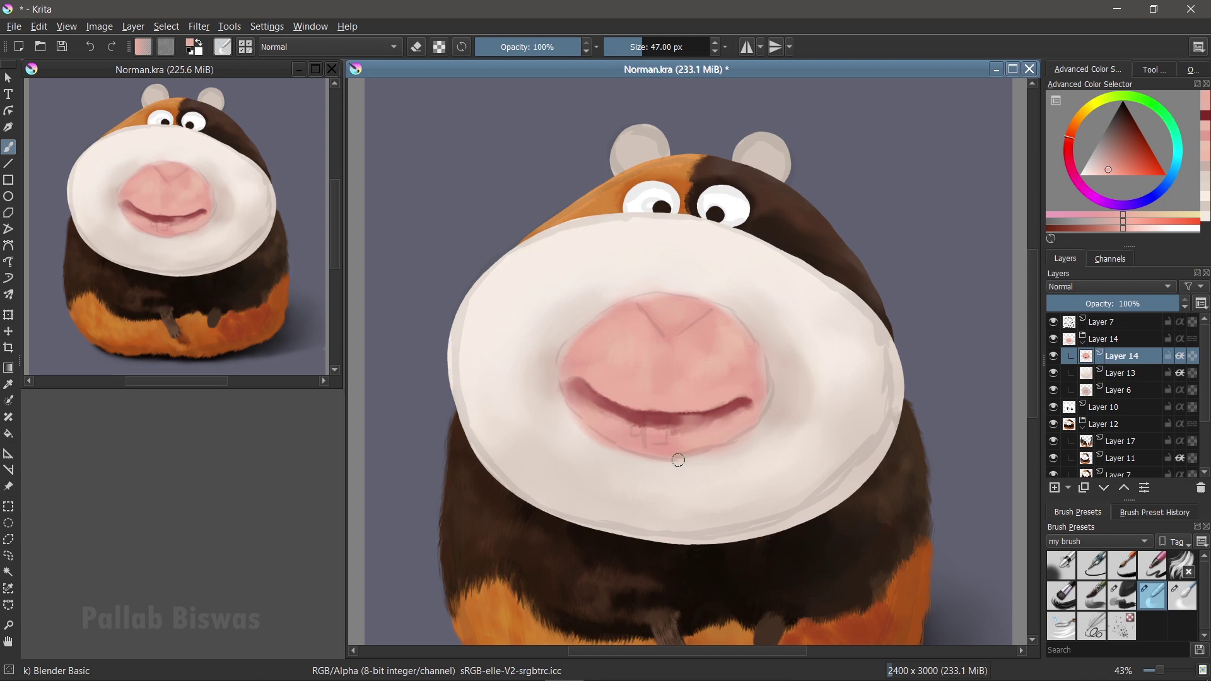
On Layer 14, redraw the dark red mouth stroke with the glaze brush and repaint the left lip.
click(1074, 321)
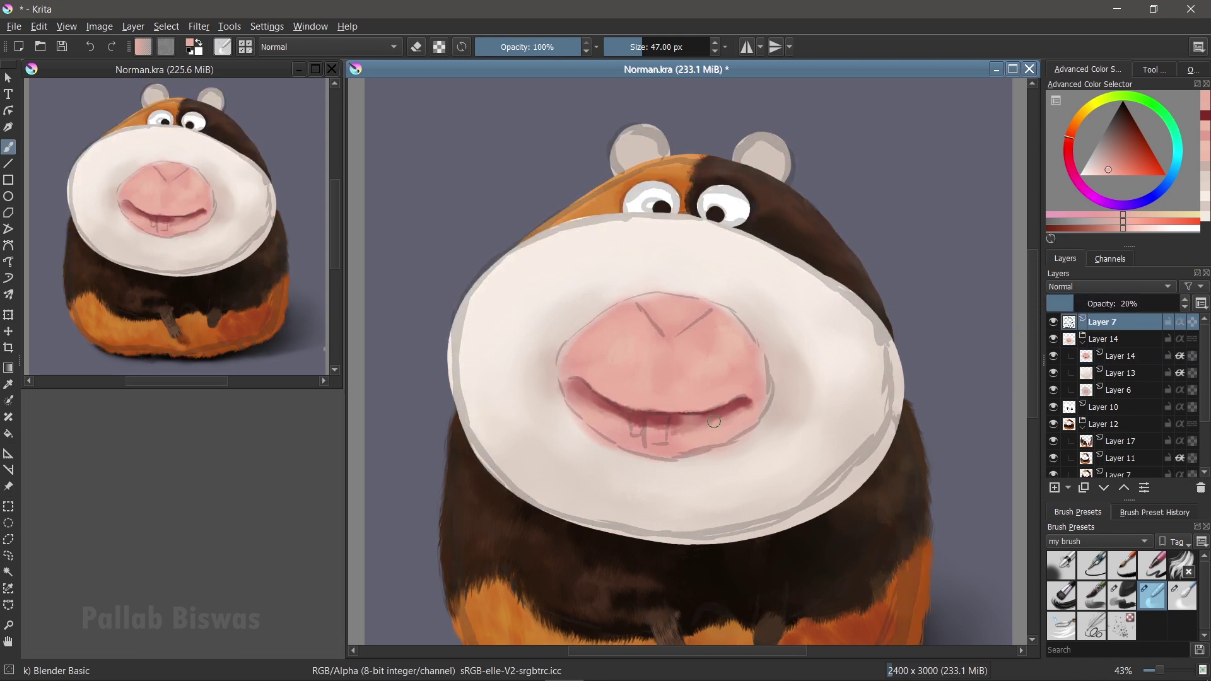
click(1122, 356)
click(1092, 596)
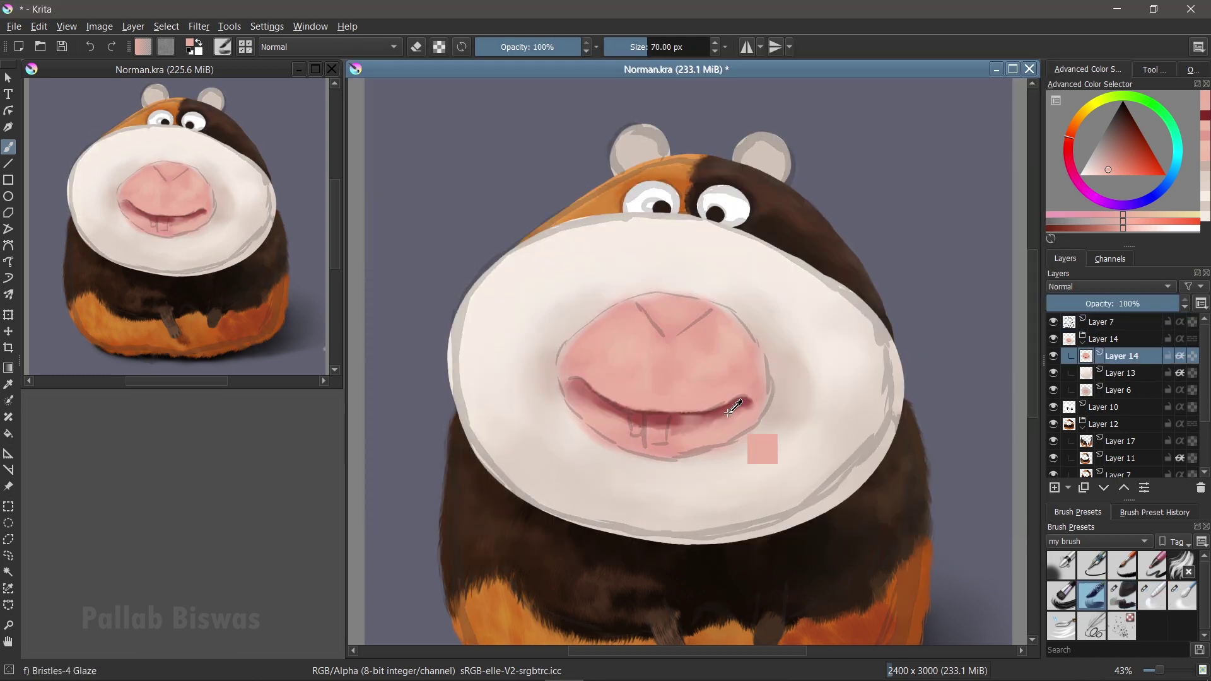
drag(752, 401, 571, 382)
ctrl+click(593, 378)
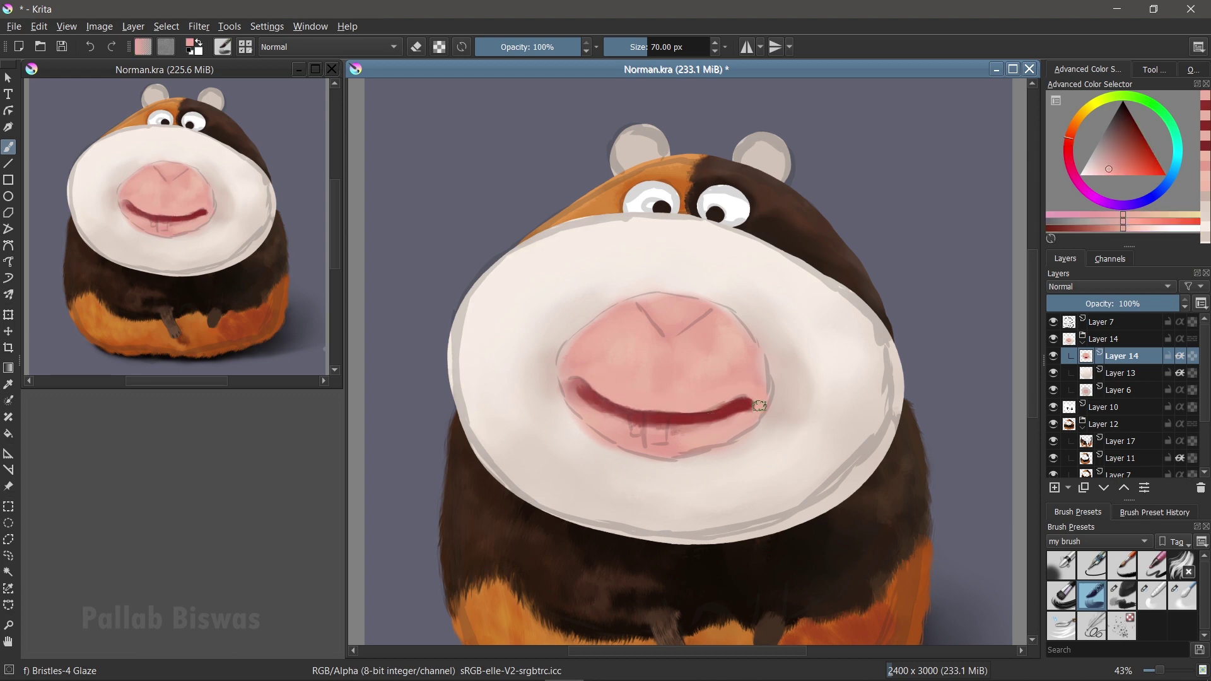
ctrl+click(732, 414)
drag(570, 403, 587, 385)
Blend the lip colours around the mouth crease on Layer 14, checking against the sketch.
ctrl+click(605, 410)
ctrl+click(660, 402)
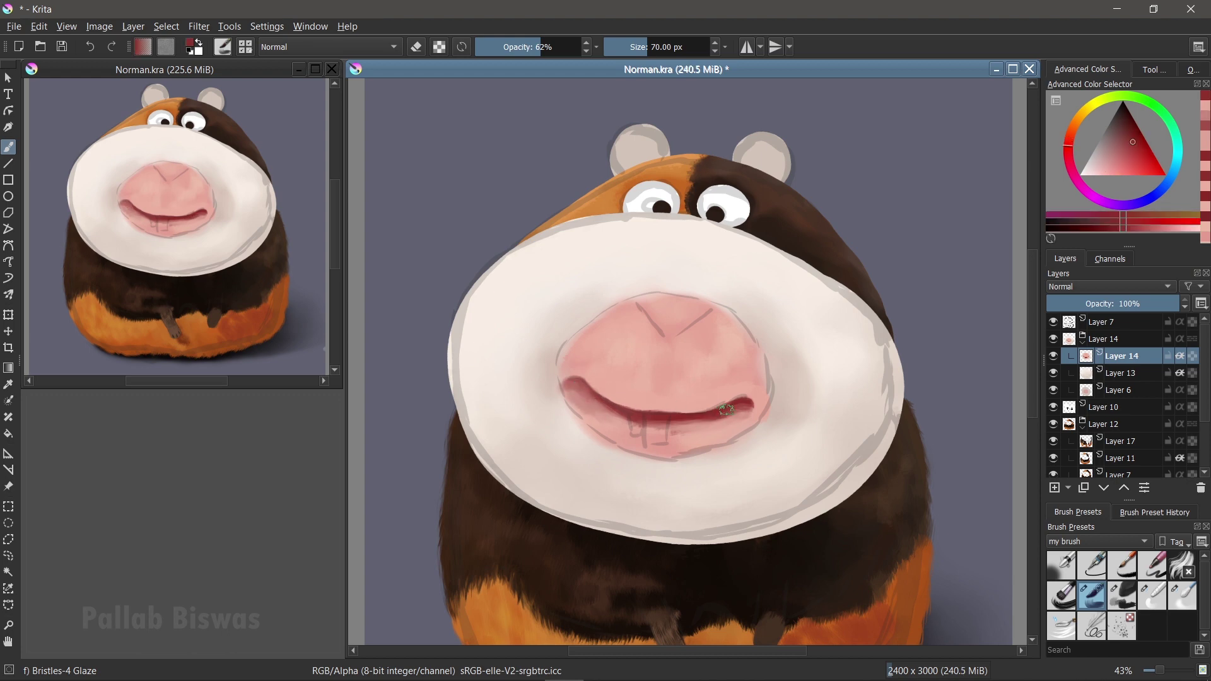
ctrl+click(685, 429)
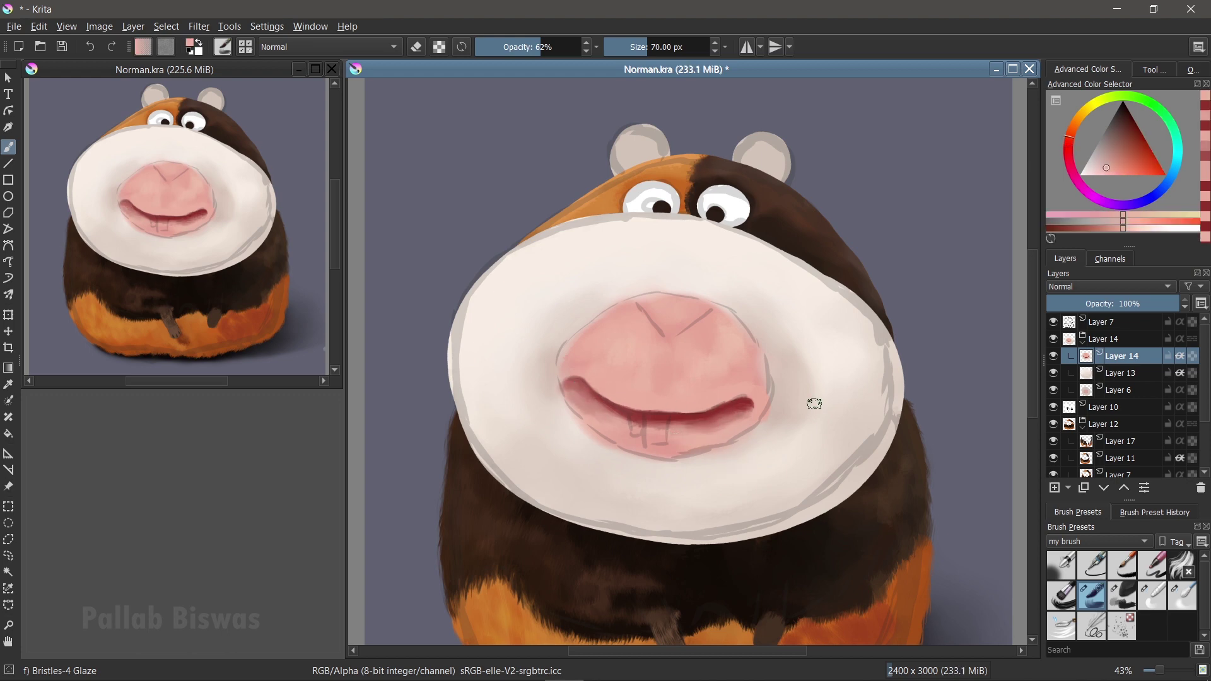
key(slash)
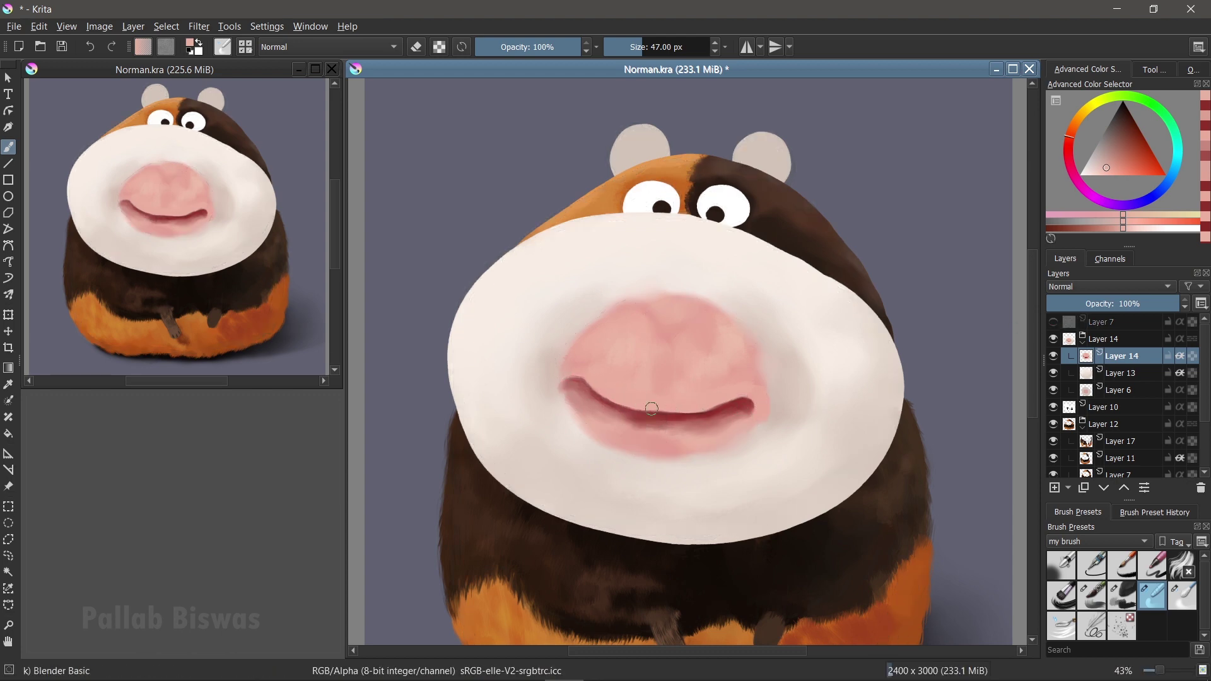
key(slash)
click(1053, 321)
click(1068, 321)
click(1121, 356)
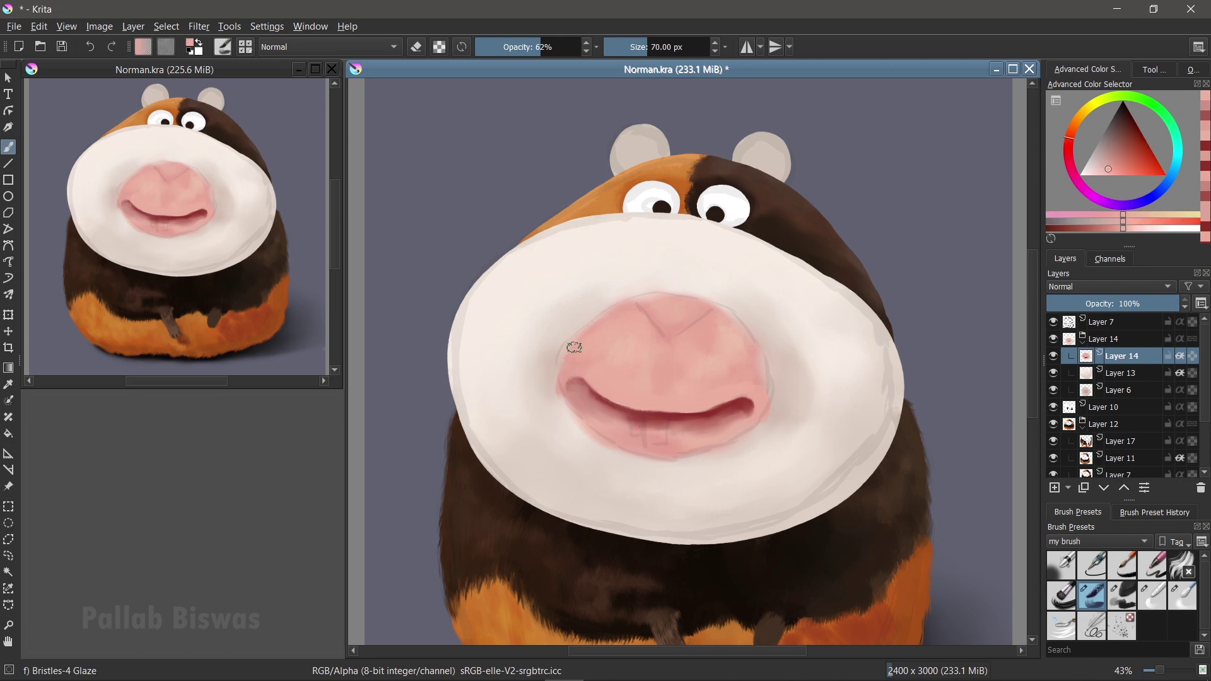
ctrl+click(723, 422)
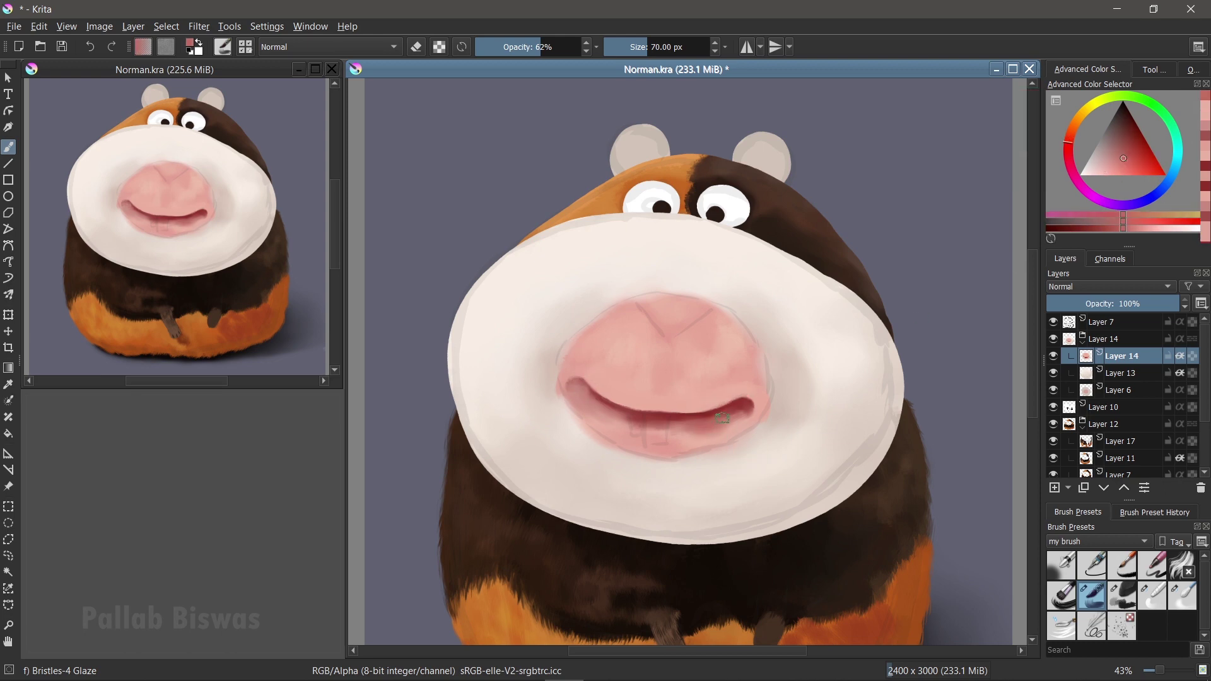
ctrl+click(741, 413)
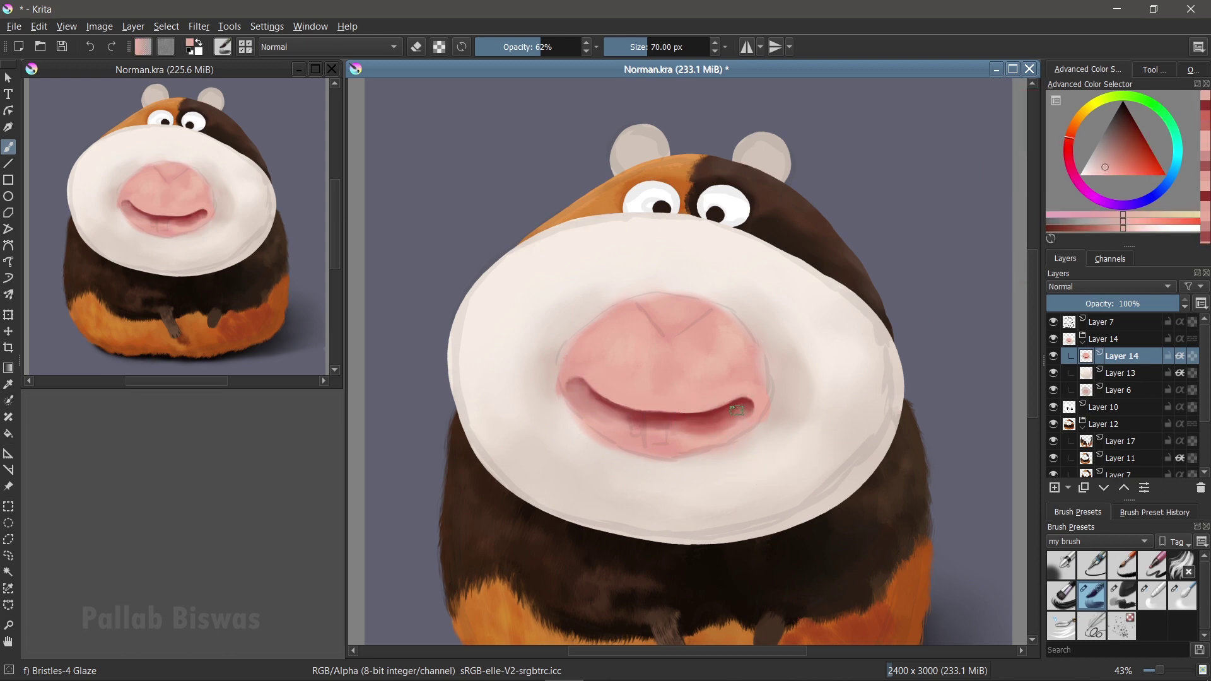
click(1153, 596)
scroll(699, 426, up, 2)
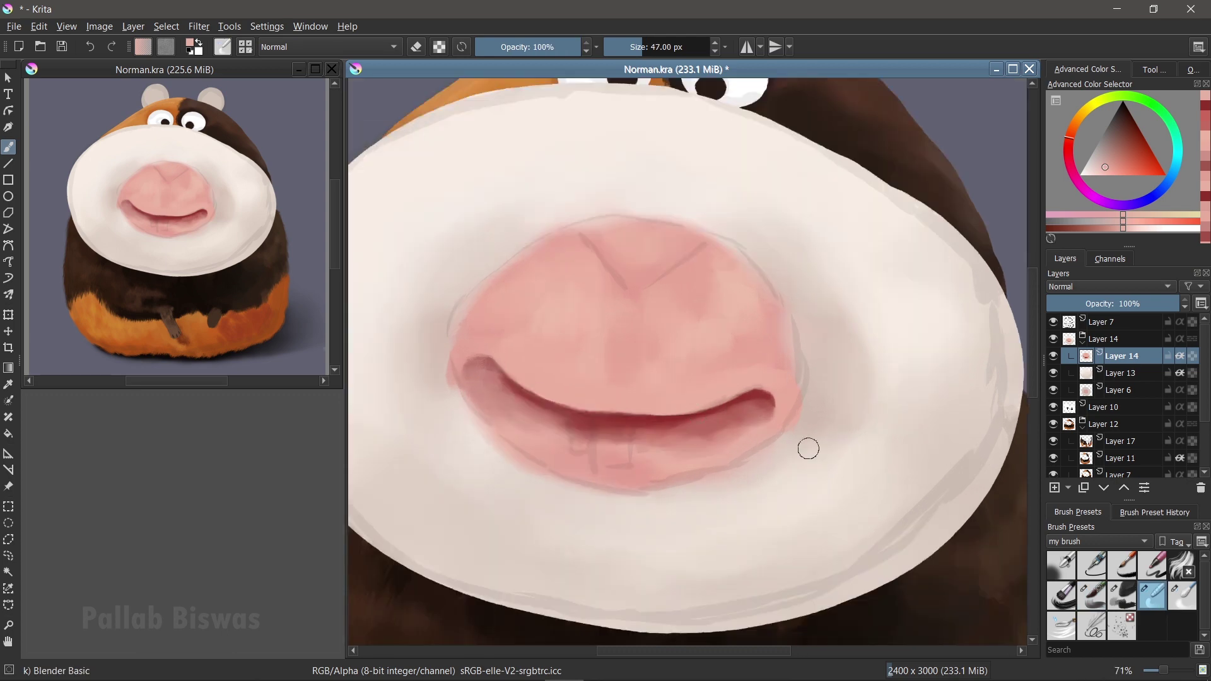
Repaint the left and right lip corners with pink-red tones sampled from the lips.
scroll(808, 449, down, 1)
key(slash)
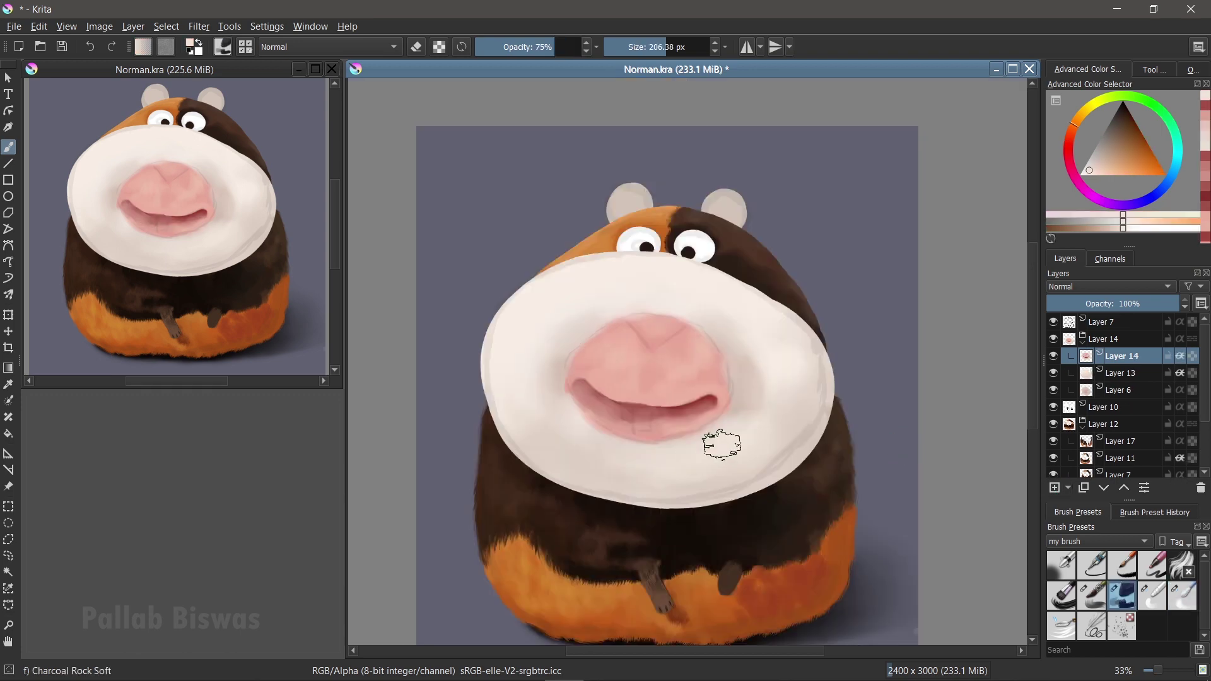
ctrl+click(801, 413)
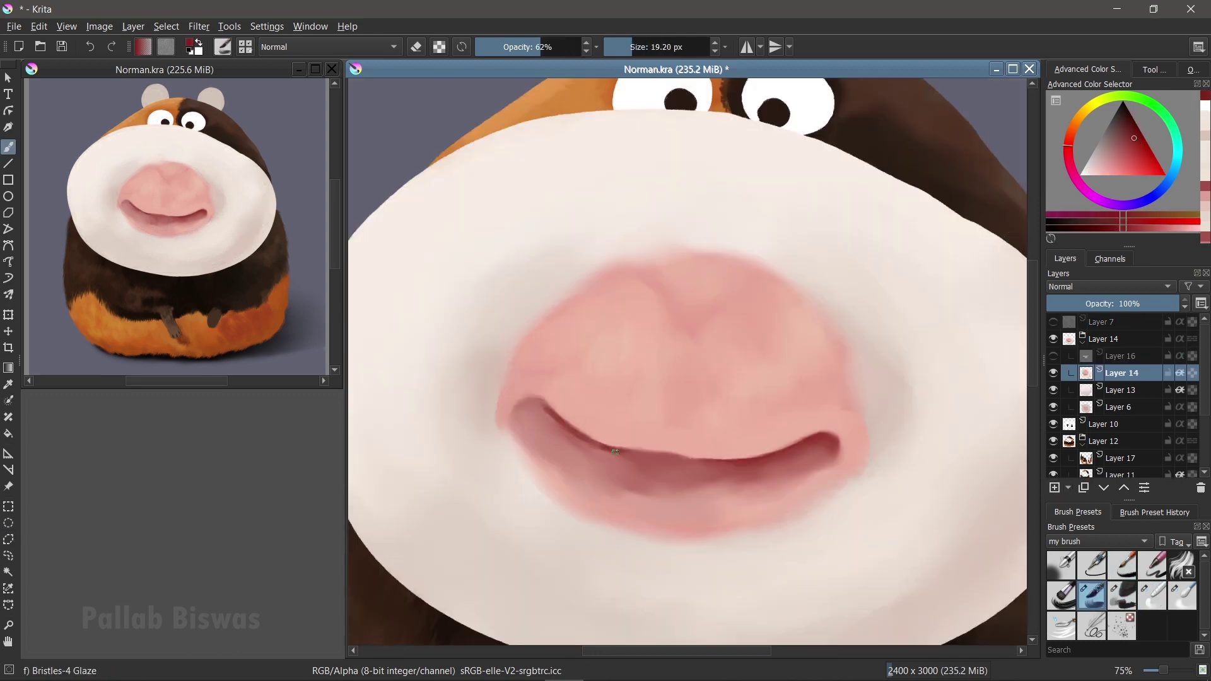
ctrl+click(712, 462)
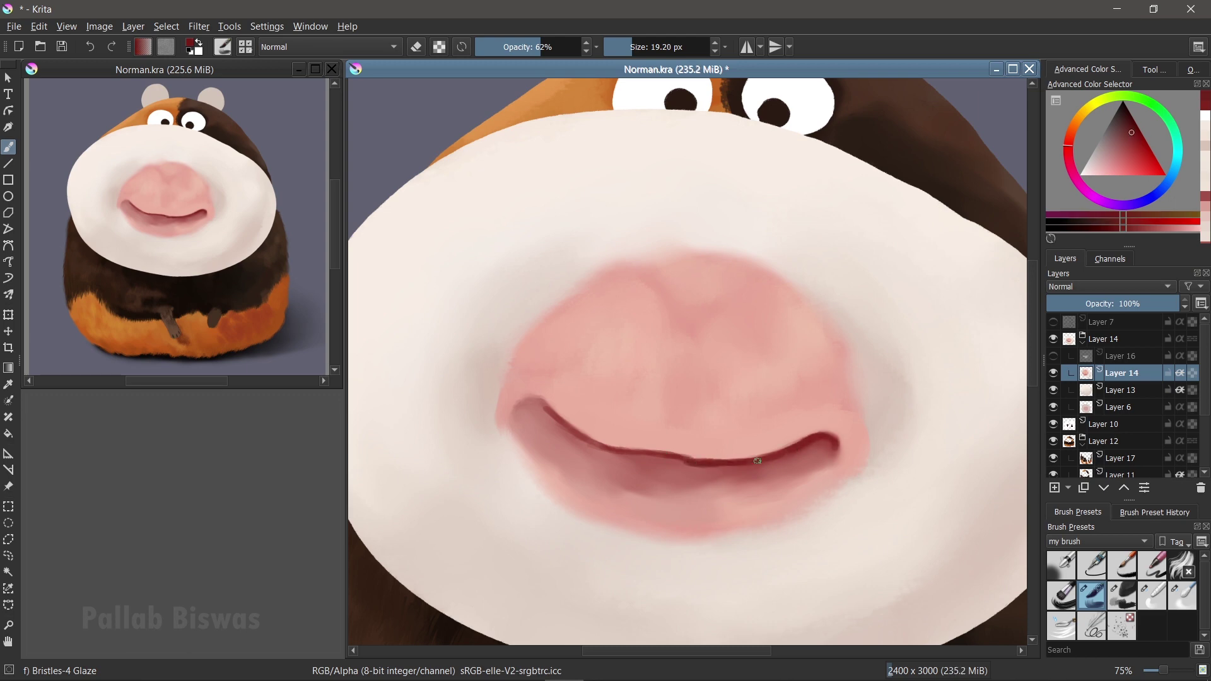
ctrl+click(540, 405)
drag(544, 440, 487, 398)
ctrl+click(495, 406)
ctrl+click(911, 474)
drag(857, 454, 903, 424)
Shade the cheek right of the nose grey with a 68 px soft blending brush.
ctrl+click(866, 447)
key(slash)
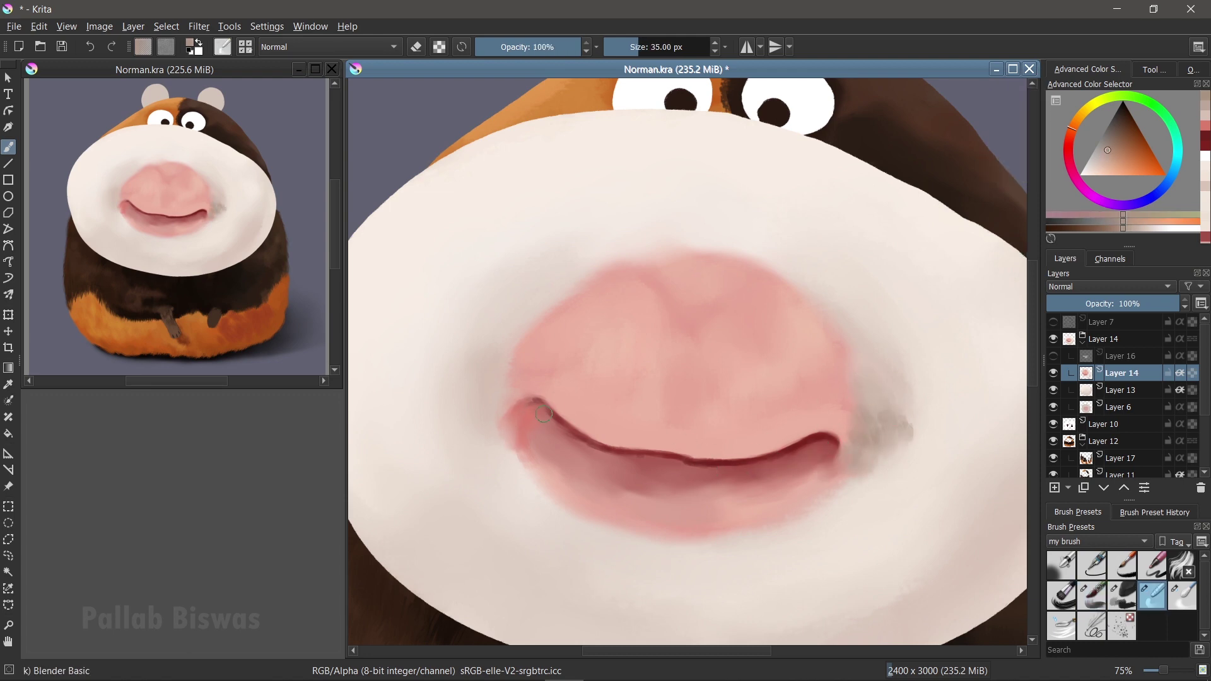
key(slash)
ctrl+click(576, 426)
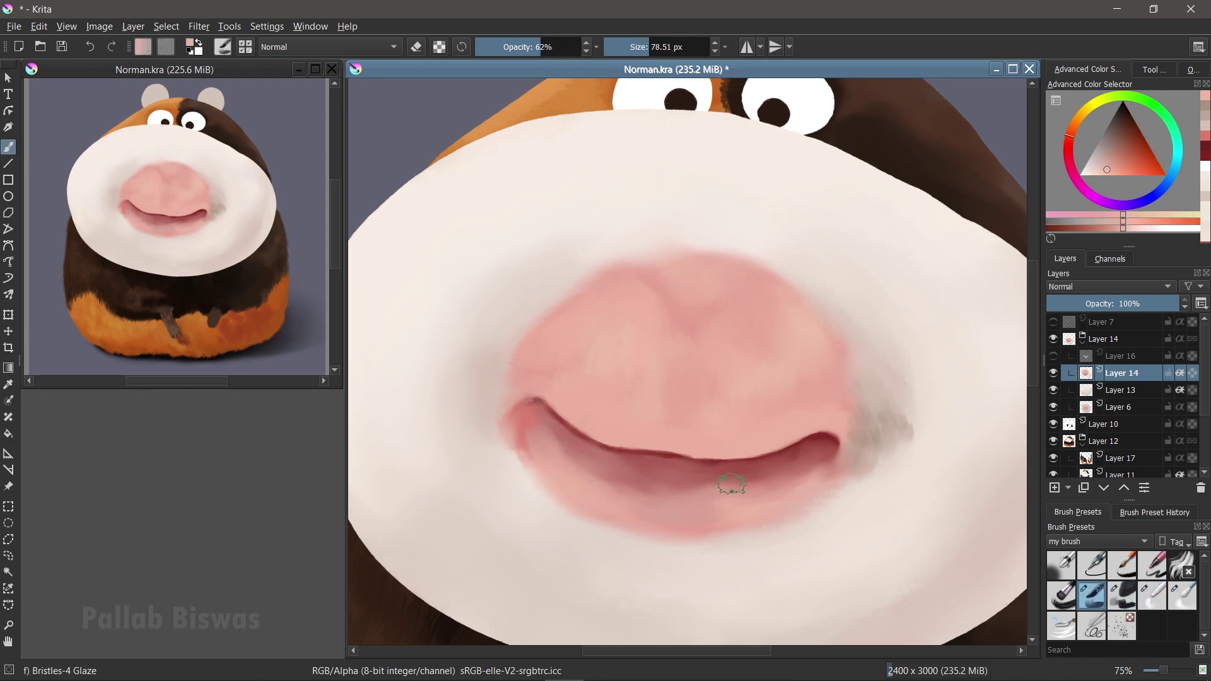
key(slash)
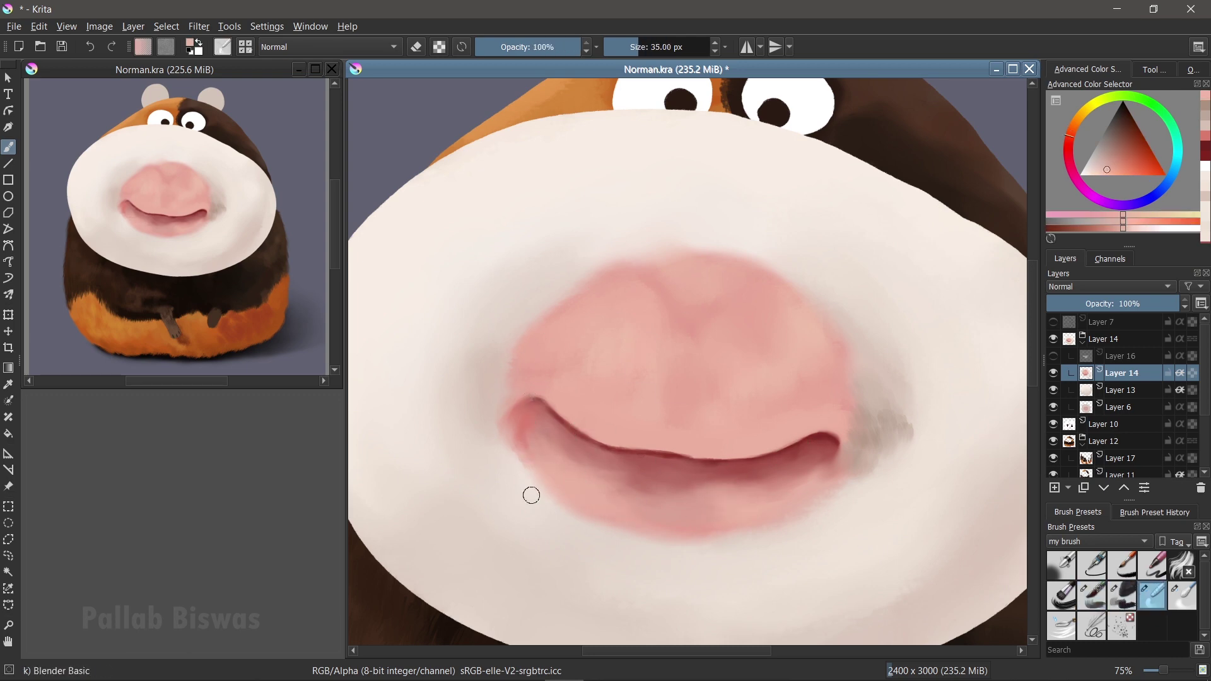
key(bracketright)
key(bracketright)
key(bracketright)
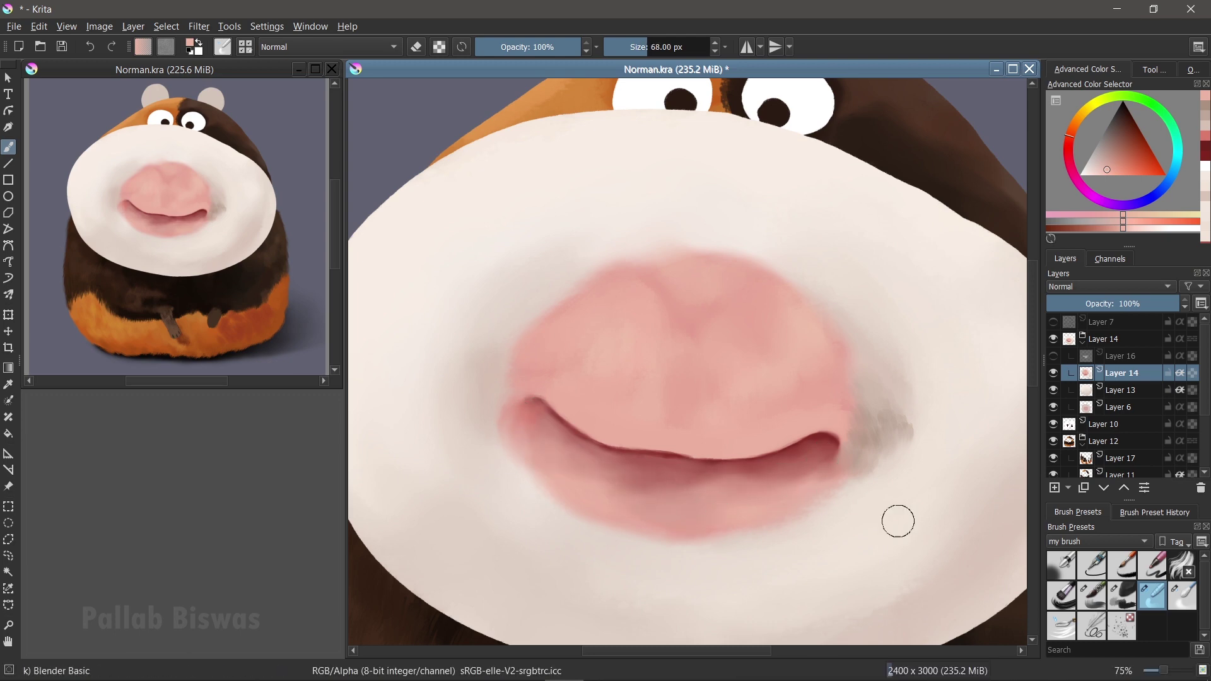
scroll(629, 434, down, 3)
scroll(776, 316, up, 1)
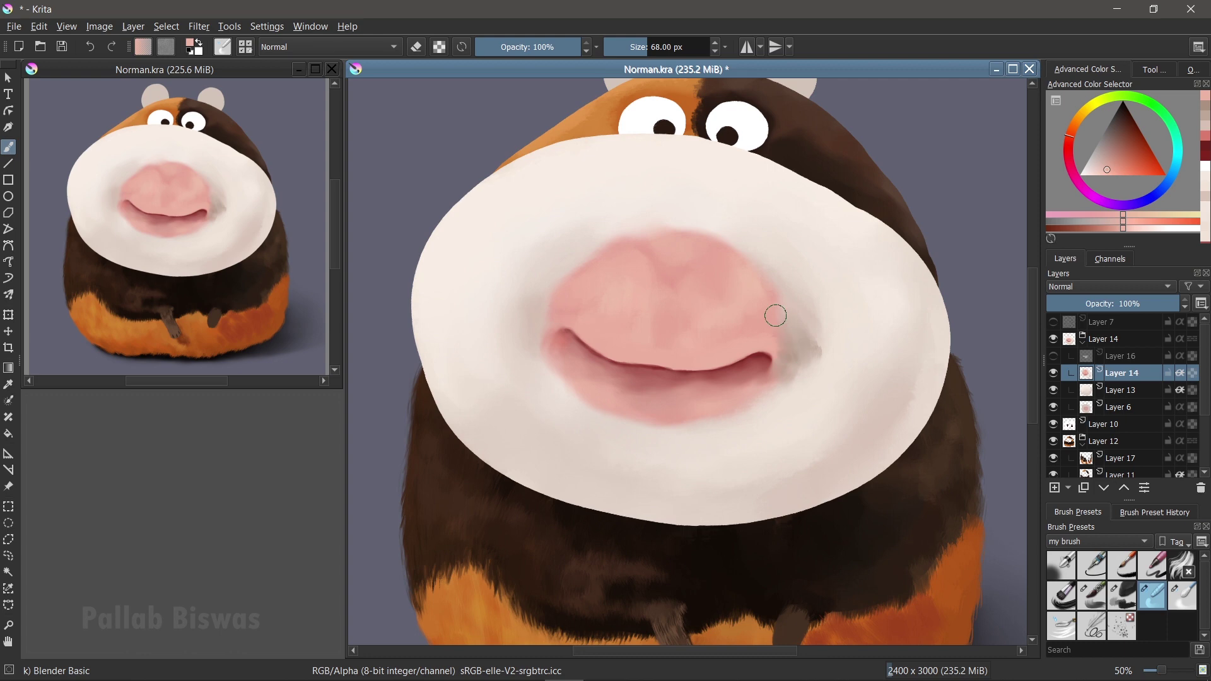
drag(833, 336, 780, 388)
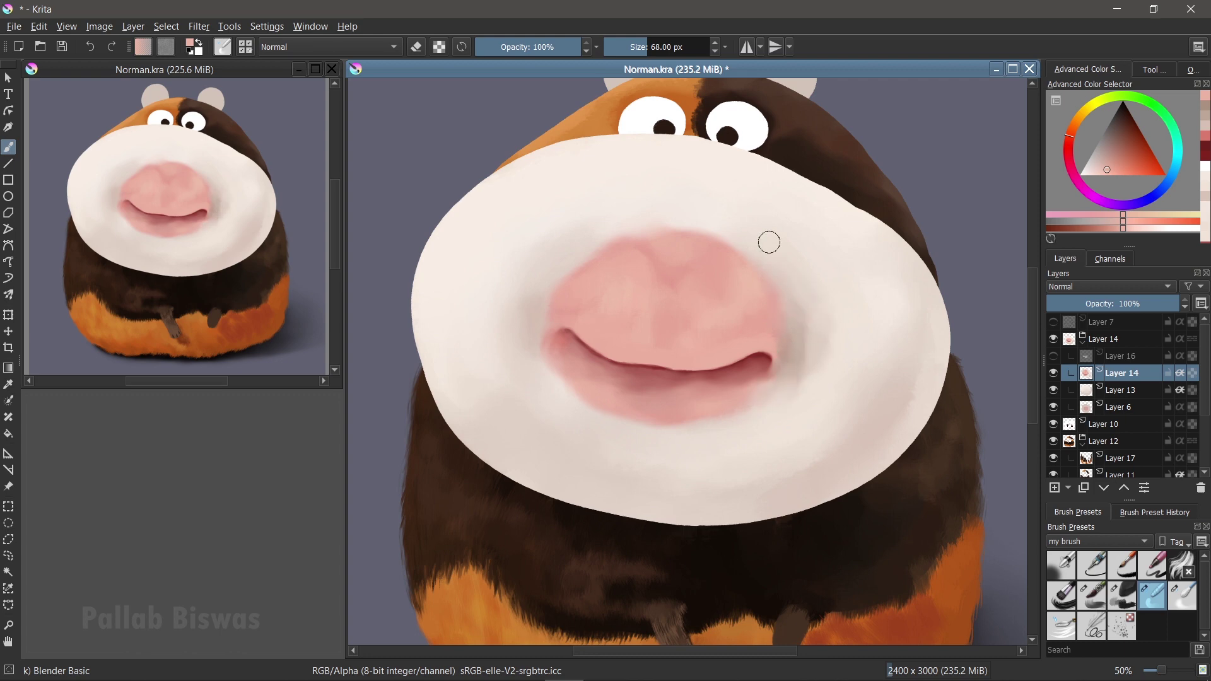
Pick light peach and deeper mouth-pink tones, alternating the glaze and blending brushes.
click(1125, 151)
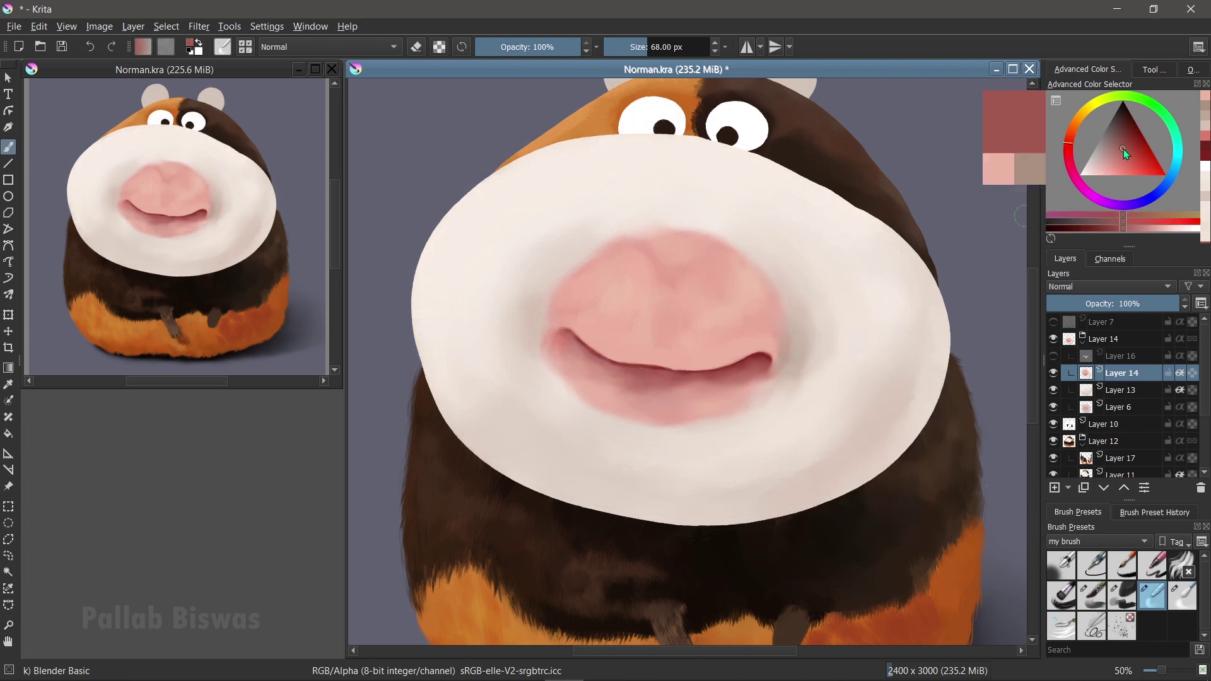
click(1093, 595)
ctrl+click(760, 375)
key(/)
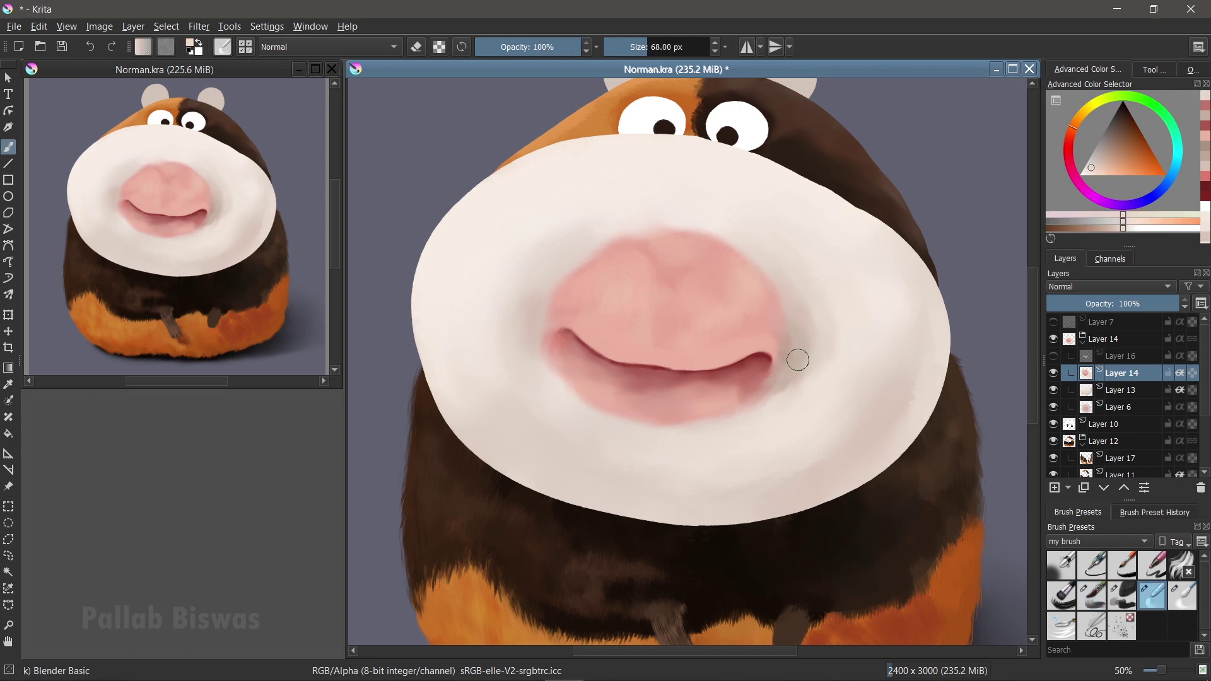
scroll(689, 416, up, 2)
key(/)
ctrl+click(708, 377)
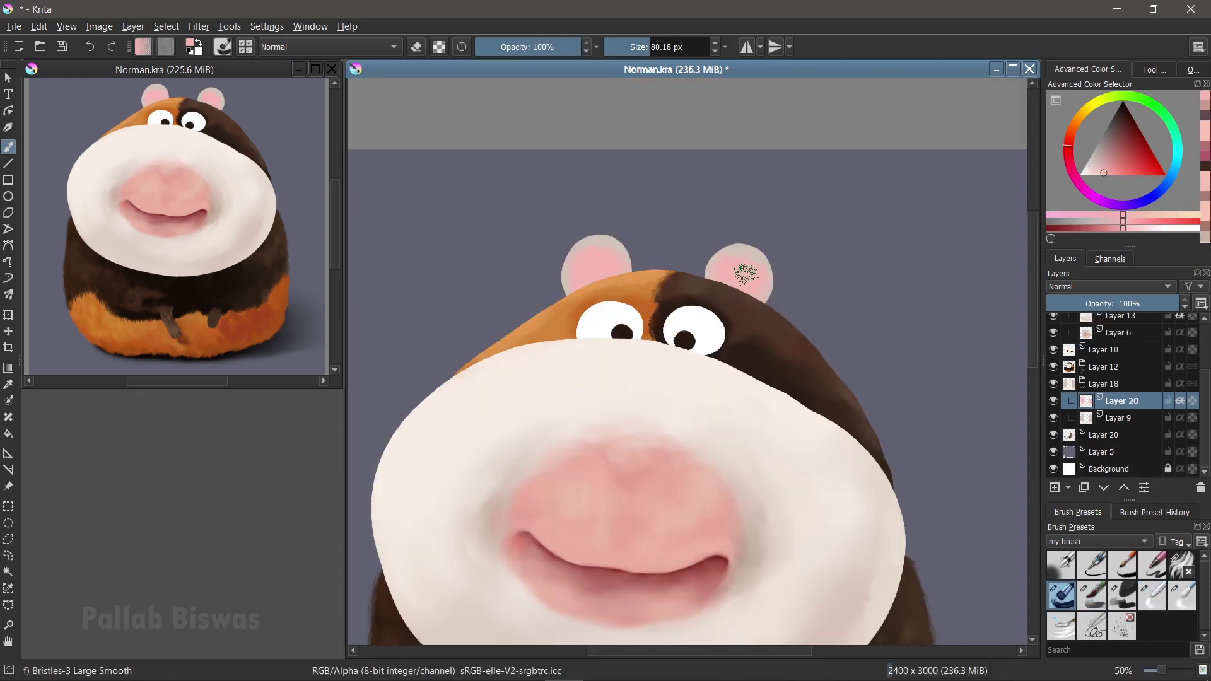
Paint orange-brown fur along the left ear's edge on a new layer at 60% opacity.
ctrl+click(750, 302)
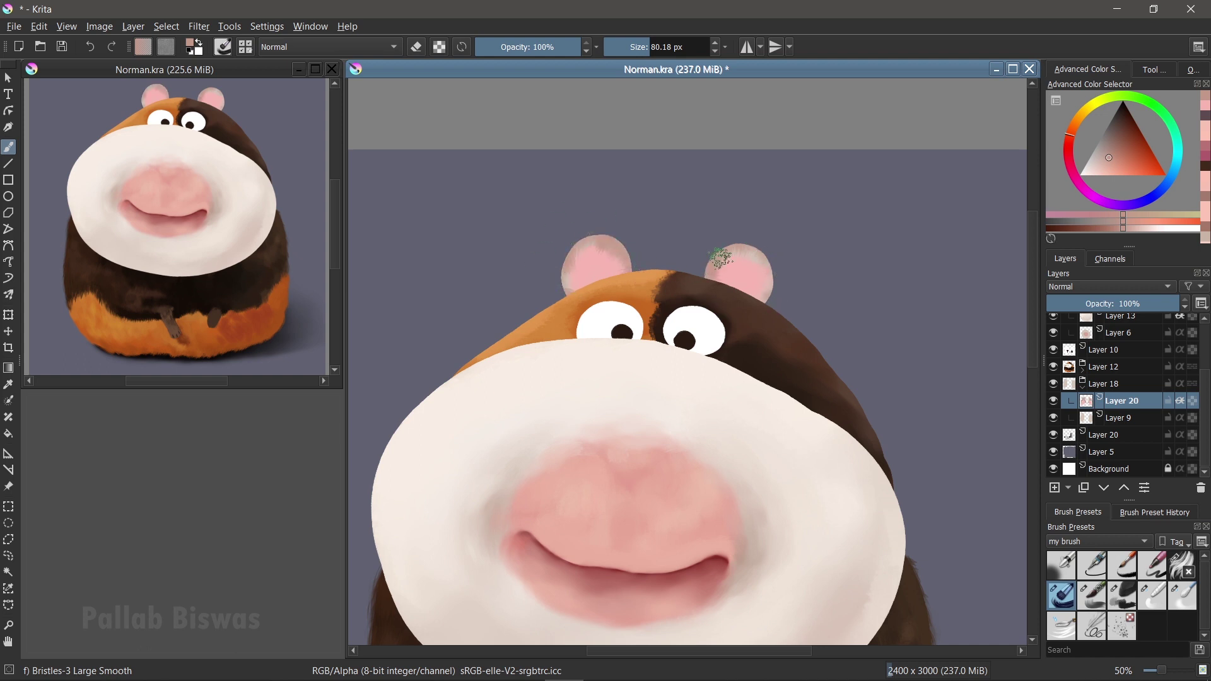
ctrl+click(771, 302)
key(Insert)
drag(573, 282, 566, 291)
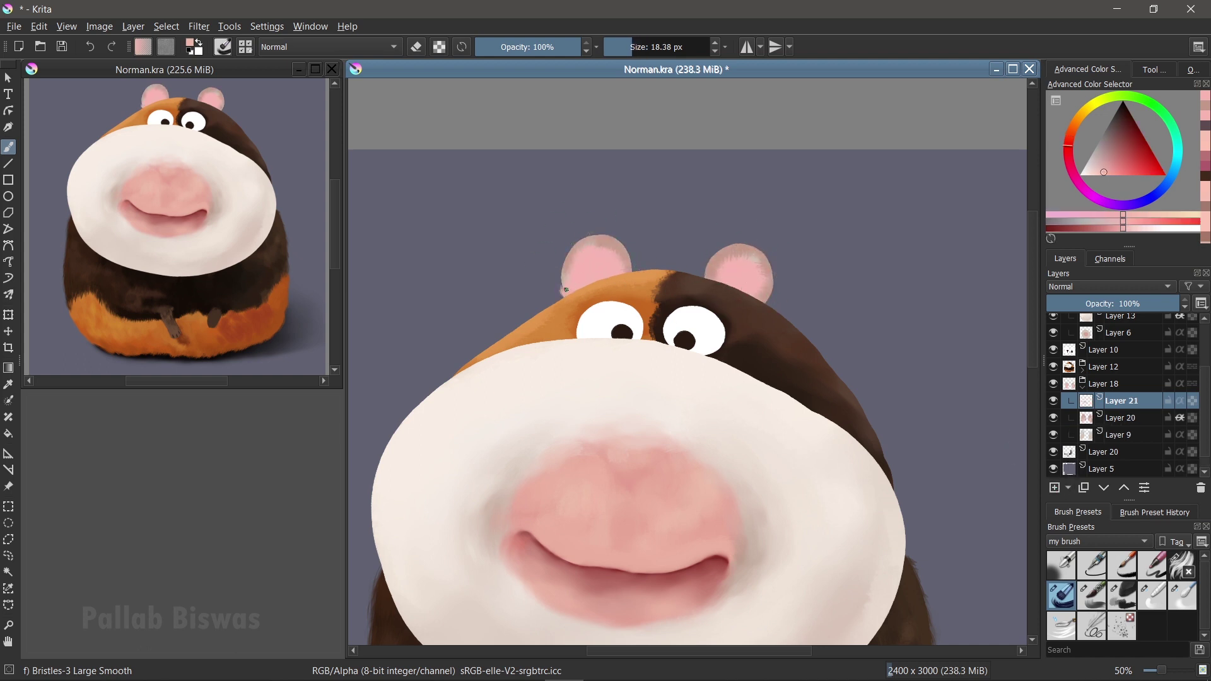
ctrl+click(567, 294)
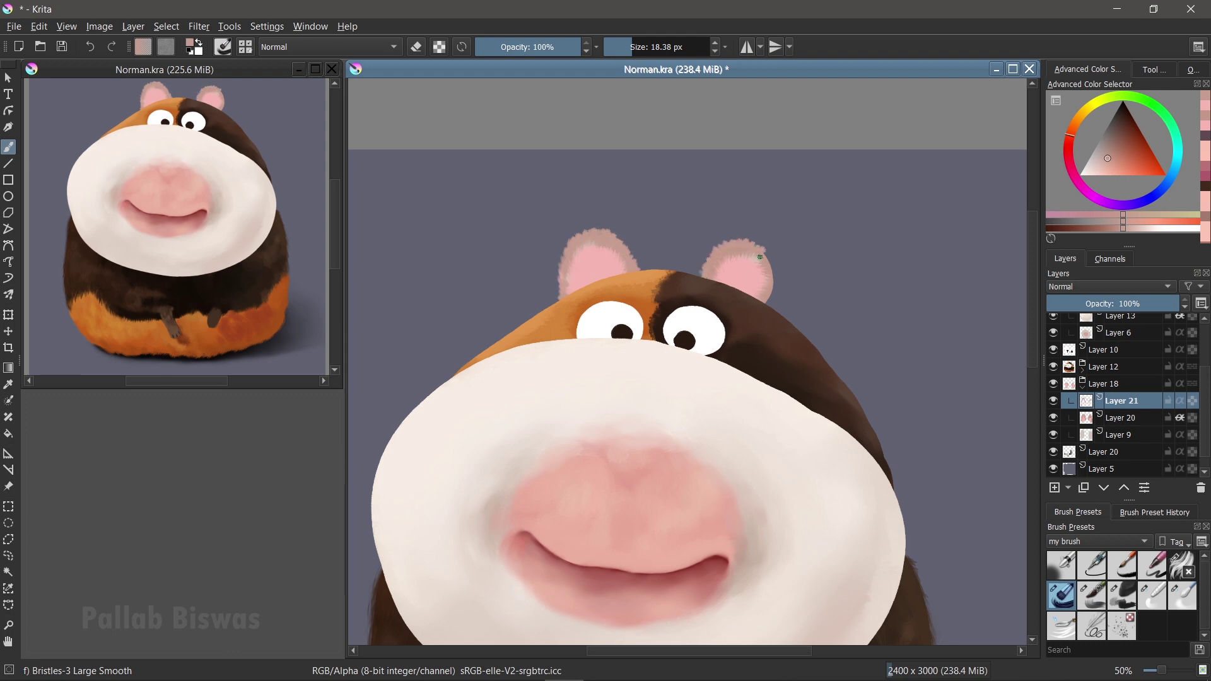
ctrl+click(575, 286)
key(i)
key(i)
key(i)
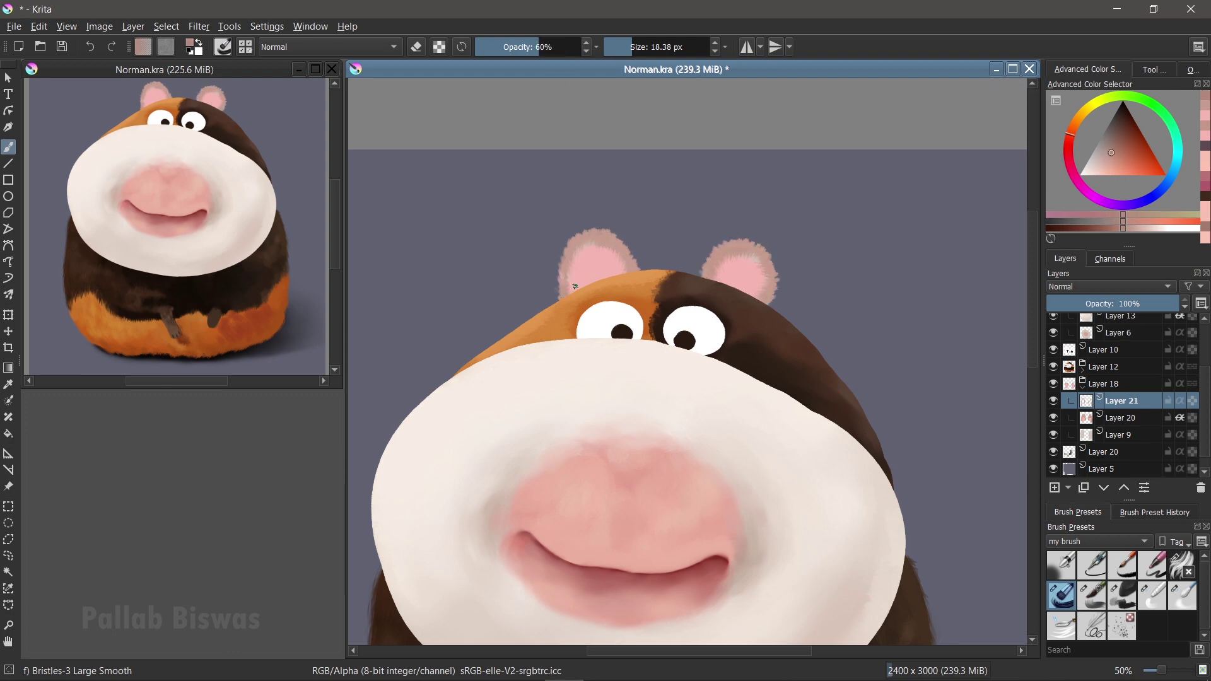
Pick the ear pink with an 8 px soft blending brush and select the head-fur layer.
drag(594, 238, 571, 238)
ctrl+click(730, 271)
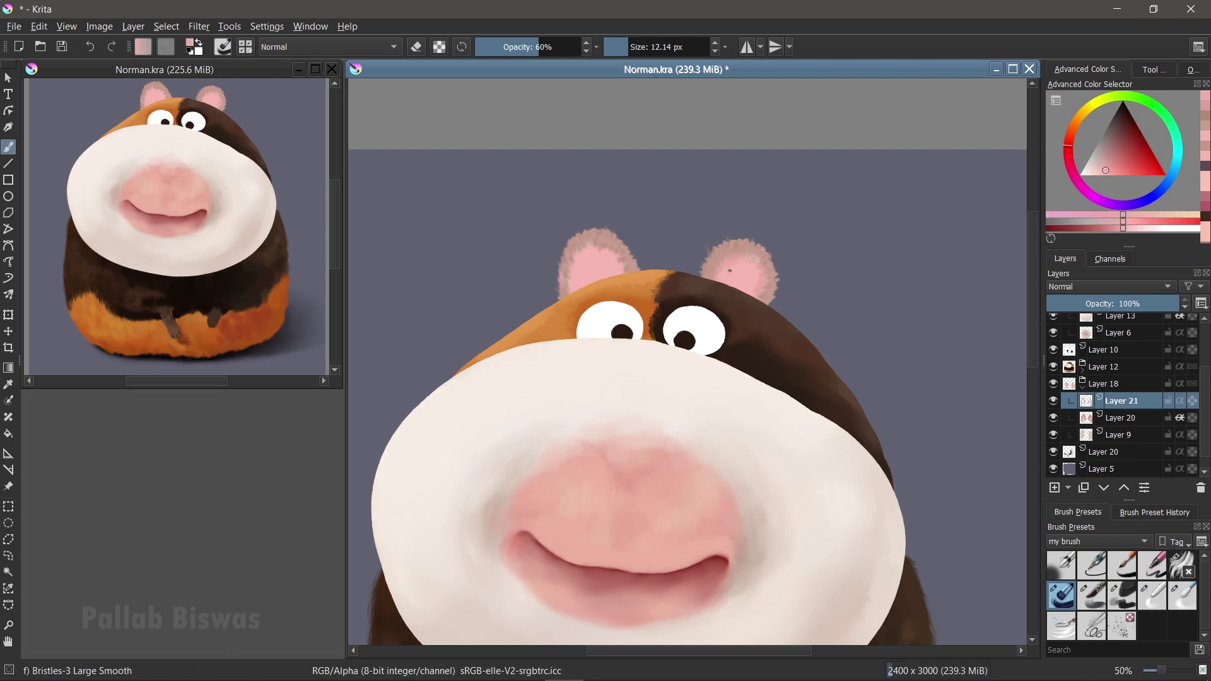
key(slash)
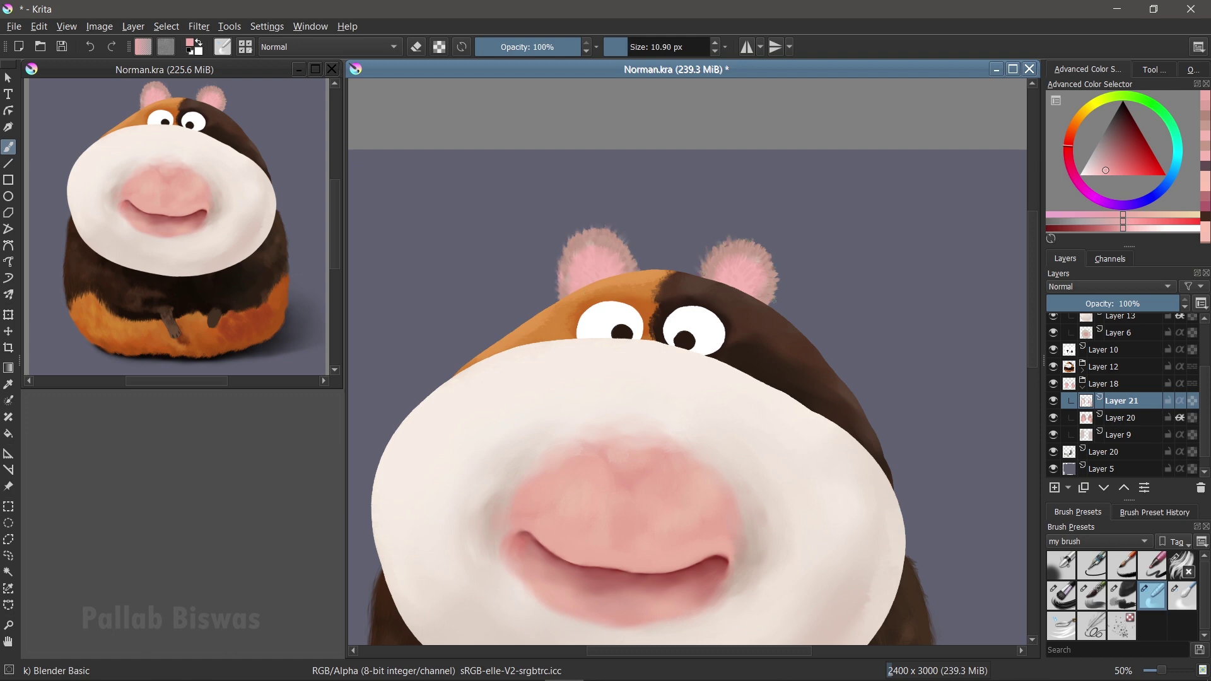
click(1106, 435)
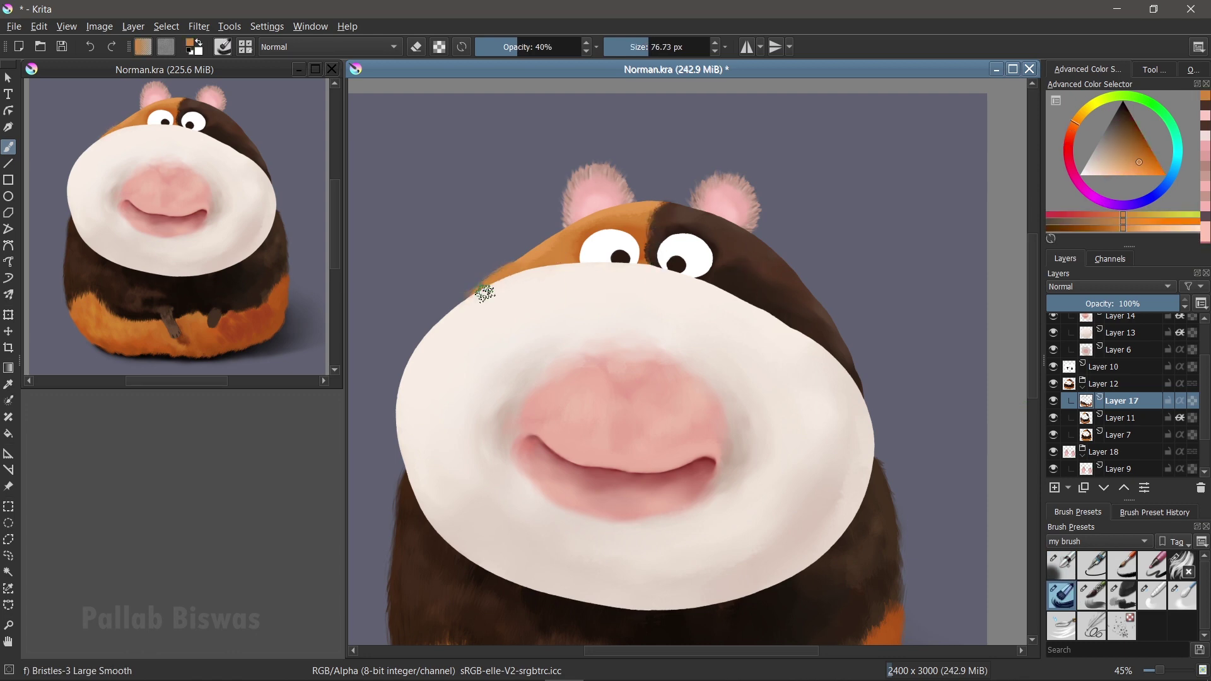
Paint orange fur strokes across the top of the head.
ctrl+click(537, 255)
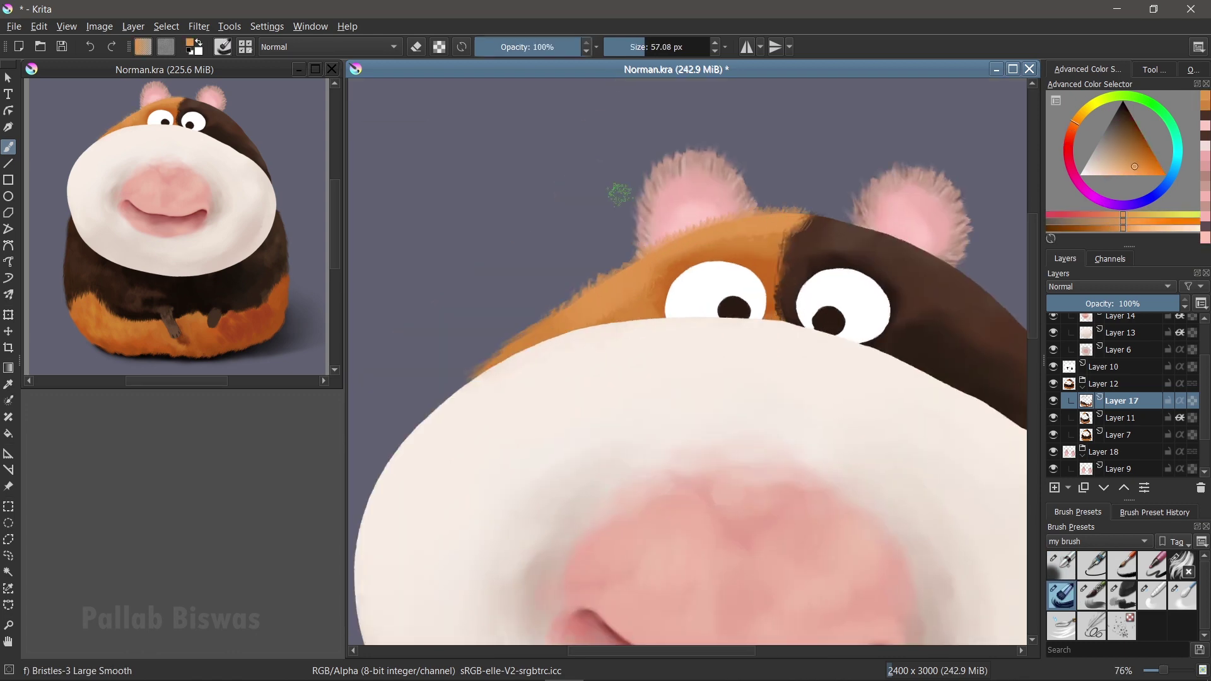
ctrl+click(736, 243)
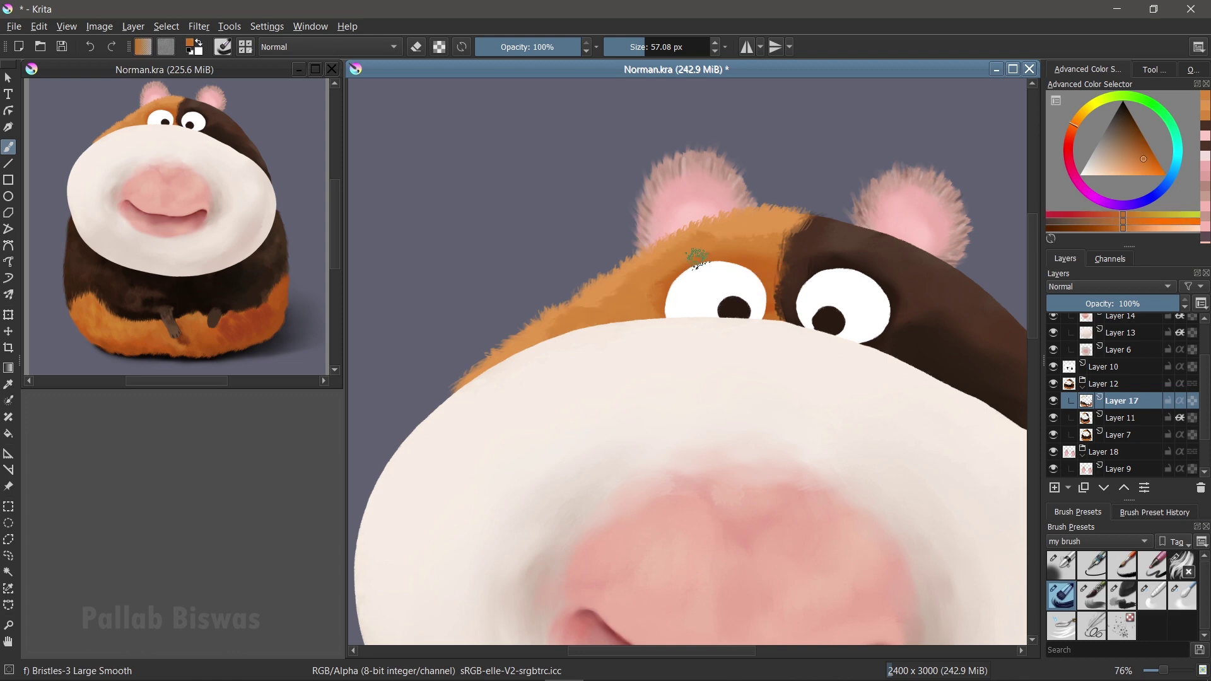
drag(736, 244, 687, 252)
ctrl+click(593, 294)
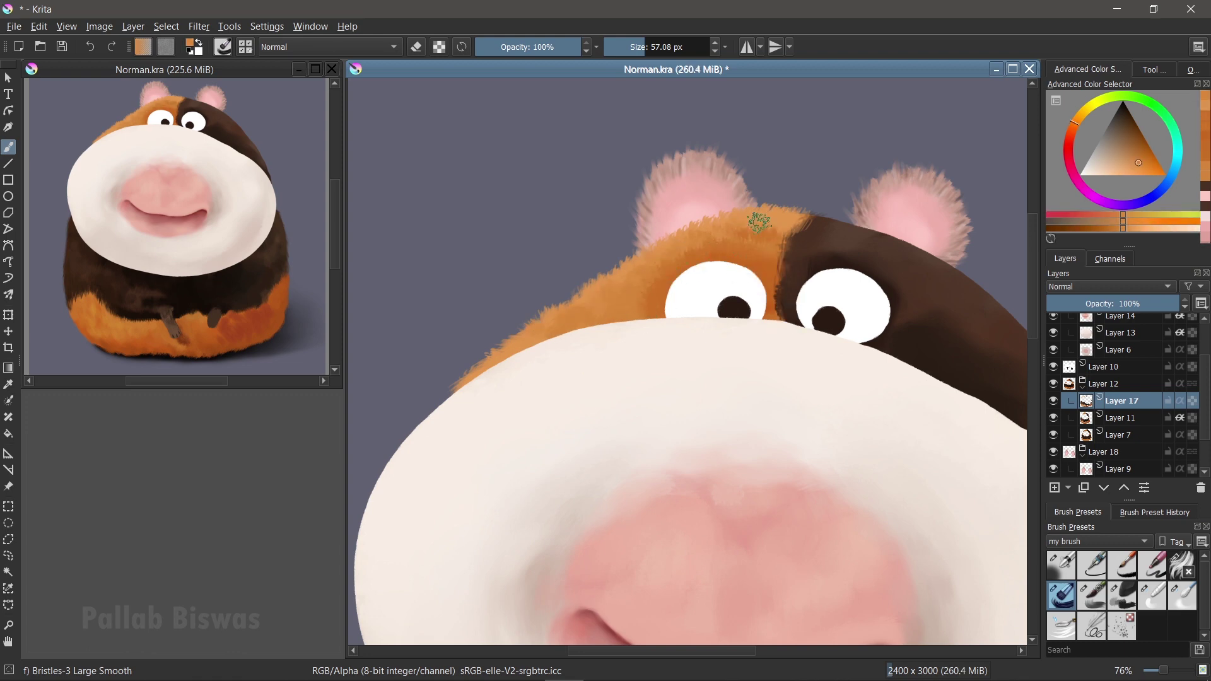
scroll(593, 294, down, 2)
ctrl+click(631, 258)
scroll(613, 250, up, 1)
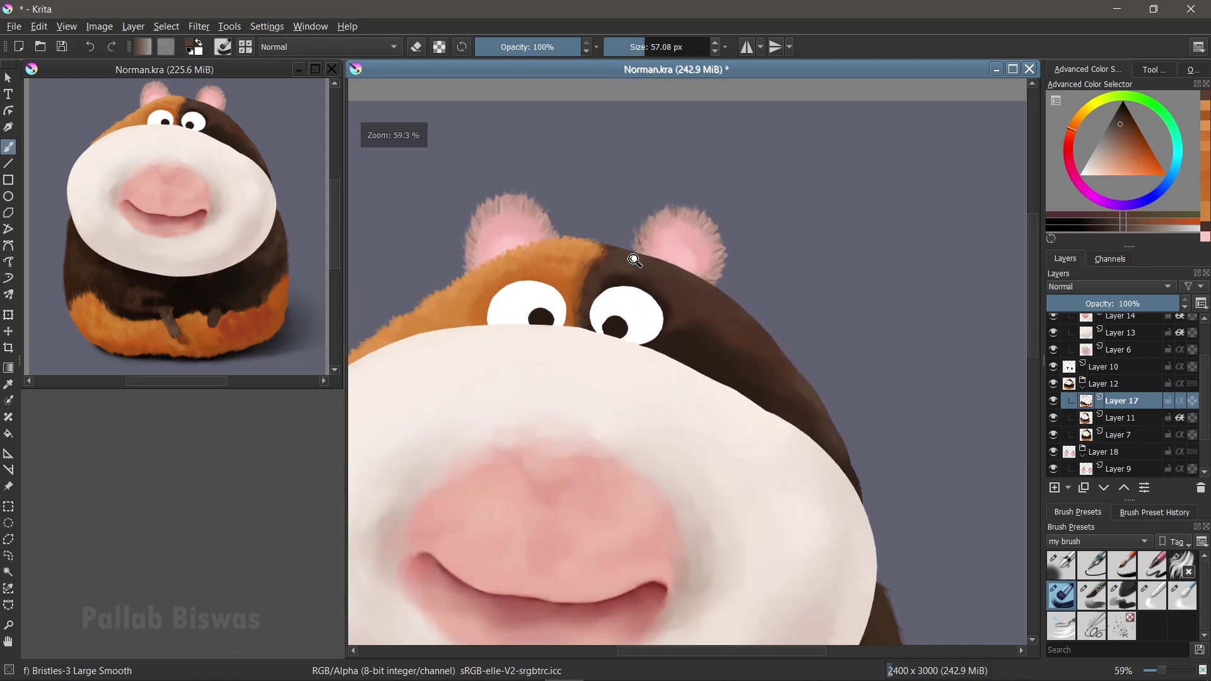
Paint dark brown fur down the head's right edge, briefly toggling the eraser.
ctrl+click(858, 458)
mouse_move(855, 492)
mouse_down()
mouse_move(796, 378)
mouse_move(737, 312)
mouse_move(825, 428)
mouse_up()
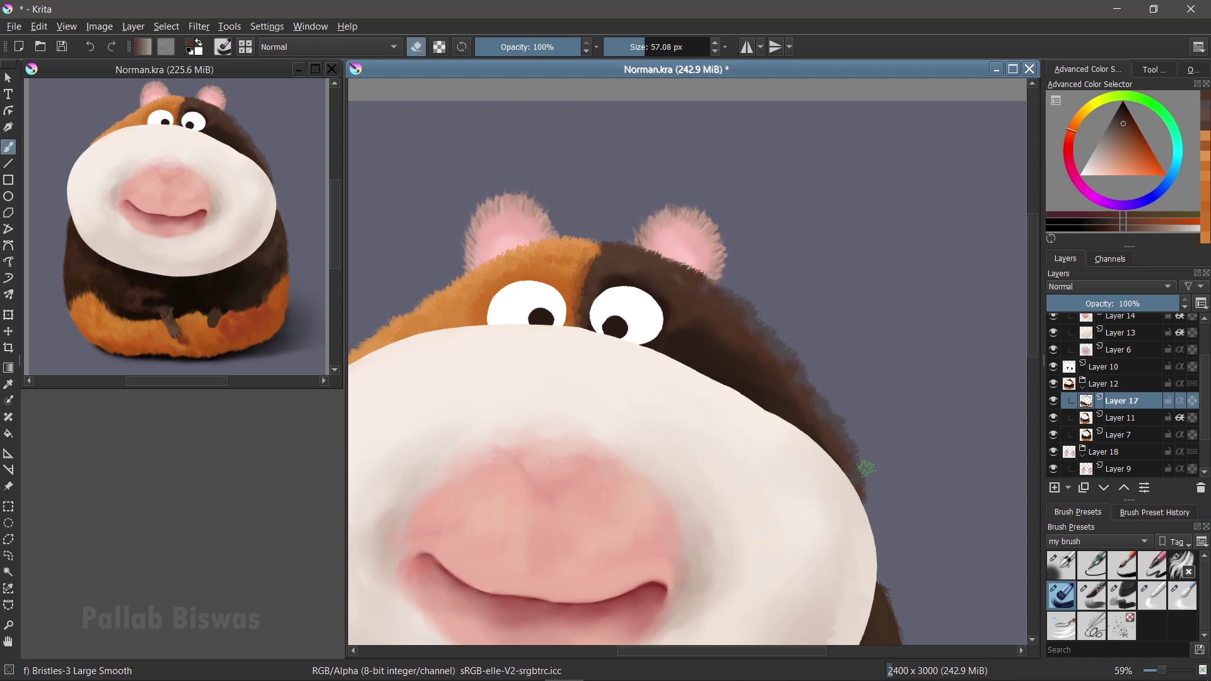
drag(766, 308, 813, 396)
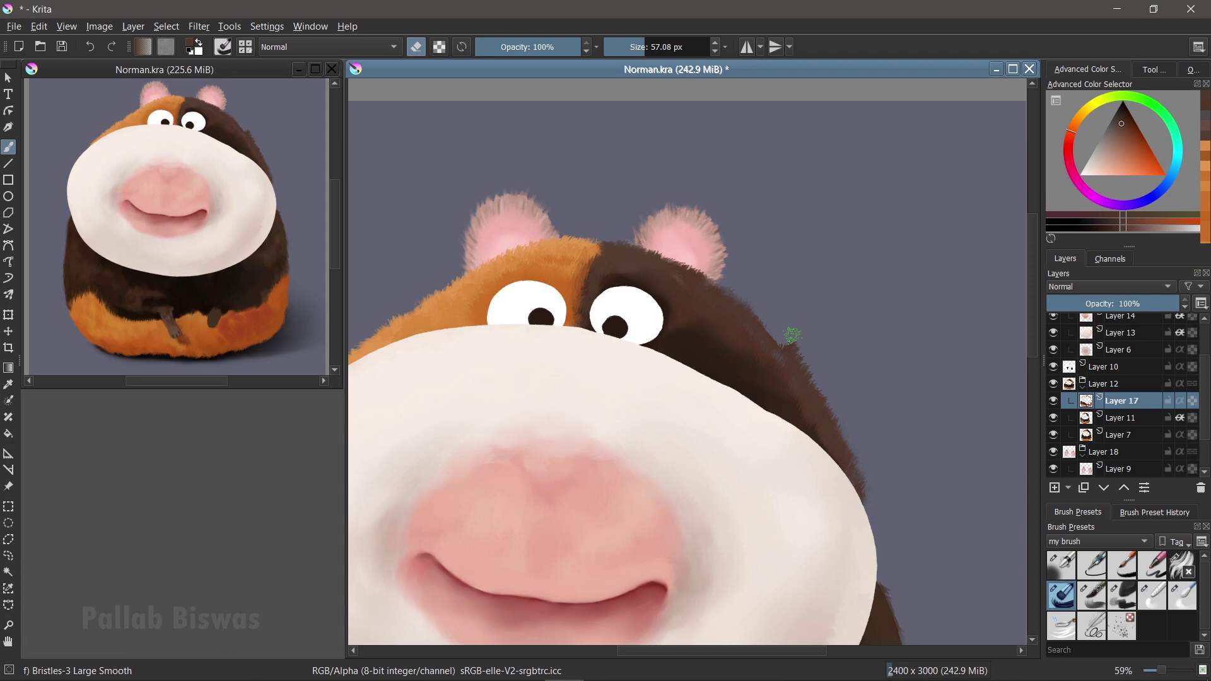
ctrl+click(777, 363)
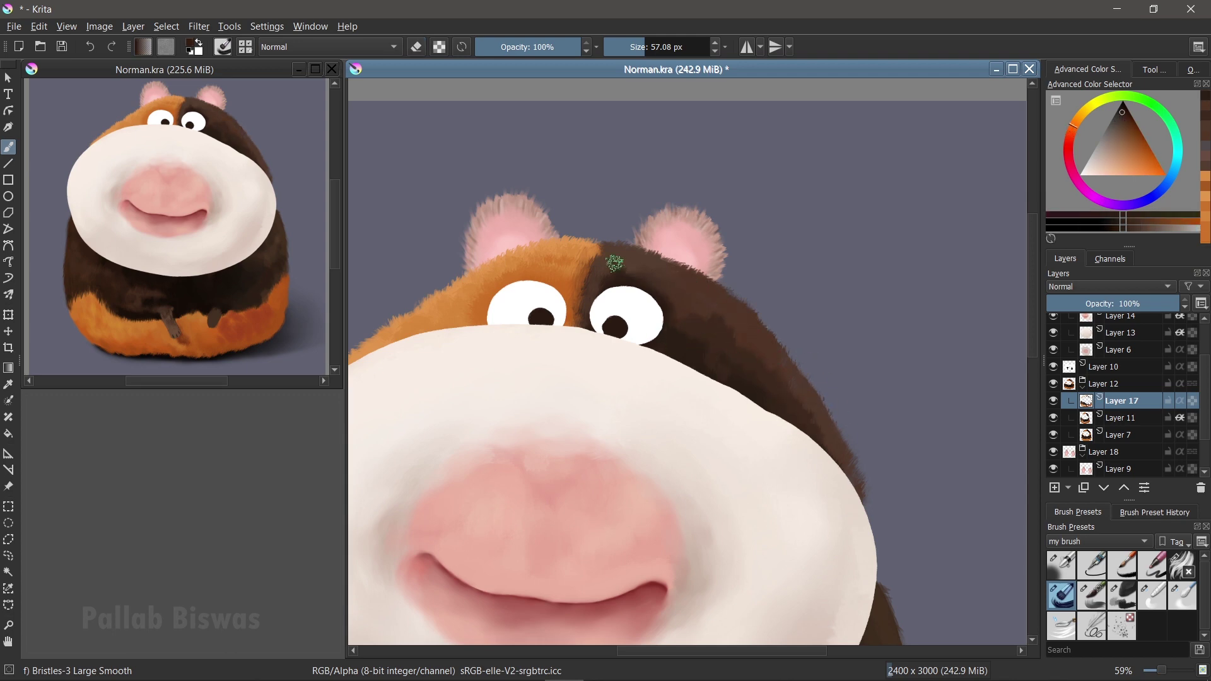
ctrl+click(633, 260)
ctrl+click(754, 350)
key(bracketright)
key(e)
scroll(806, 373, down, 3)
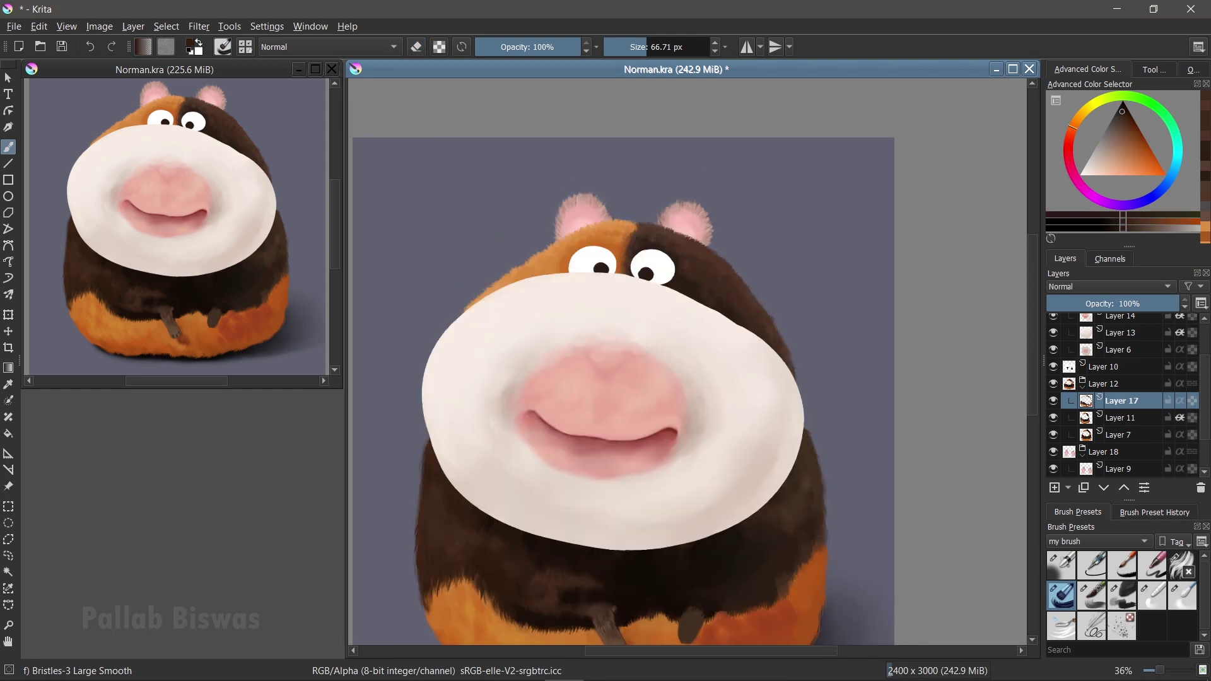
key(e)
Extend the white muzzle edge at lower left in a lighter colour on a new layer.
click(1127, 128)
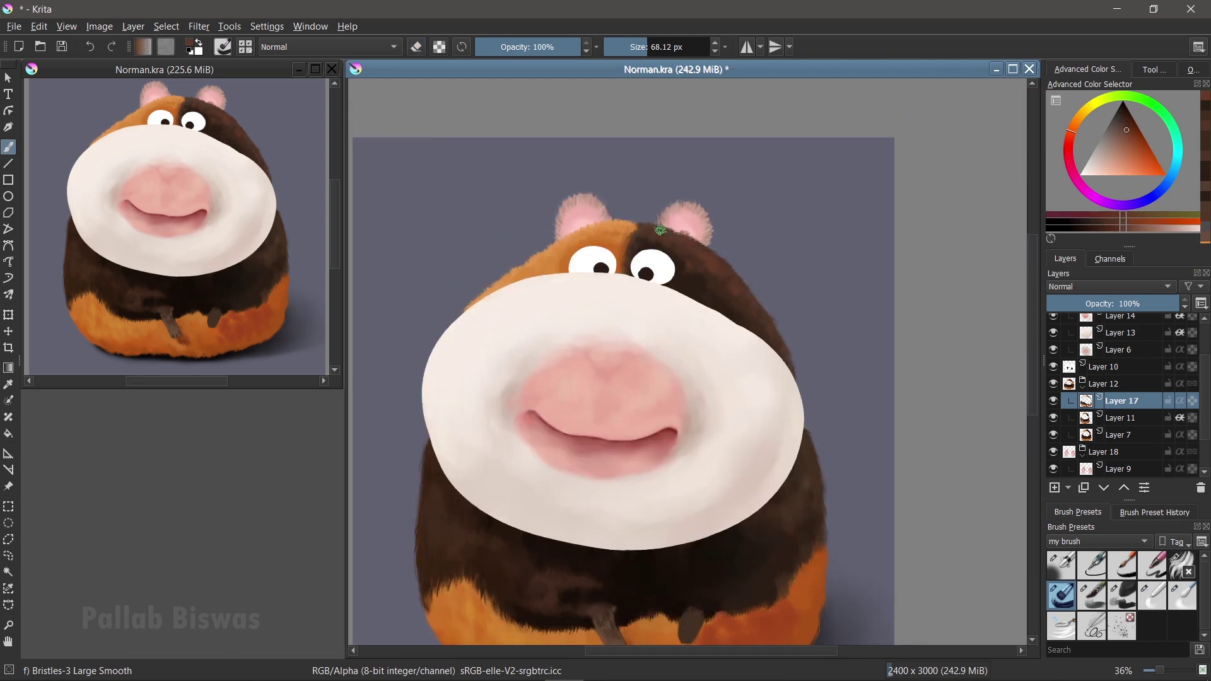
ctrl+click(624, 278)
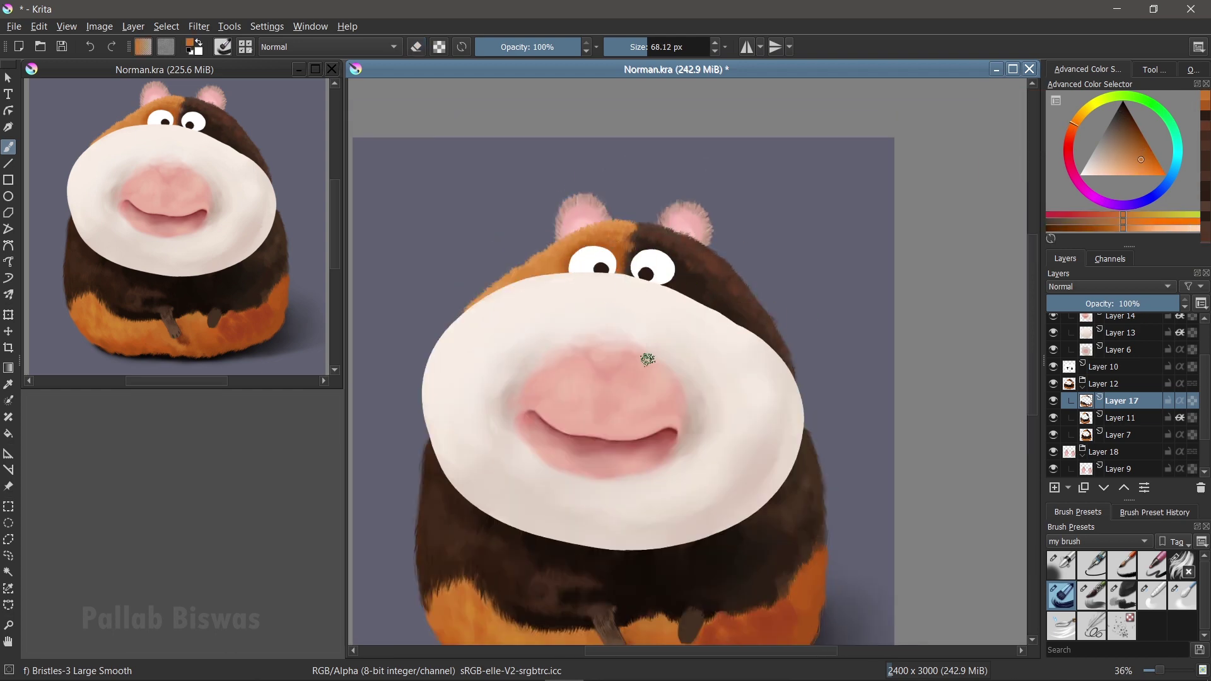
scroll(824, 379, up, 2)
key(Insert)
ctrl+click(465, 474)
mouse_move(466, 473)
mouse_down()
mouse_move(600, 541)
mouse_move(725, 554)
mouse_move(836, 514)
mouse_move(902, 429)
mouse_up()
Brush fluffy white fur around the muzzle rim and erase stray lower-right fur.
ctrl+click(486, 360)
mouse_move(436, 316)
mouse_down()
mouse_move(465, 267)
mouse_move(552, 218)
mouse_move(627, 210)
mouse_move(827, 265)
mouse_move(904, 414)
mouse_move(892, 305)
mouse_up()
key(e)
drag(929, 386, 916, 445)
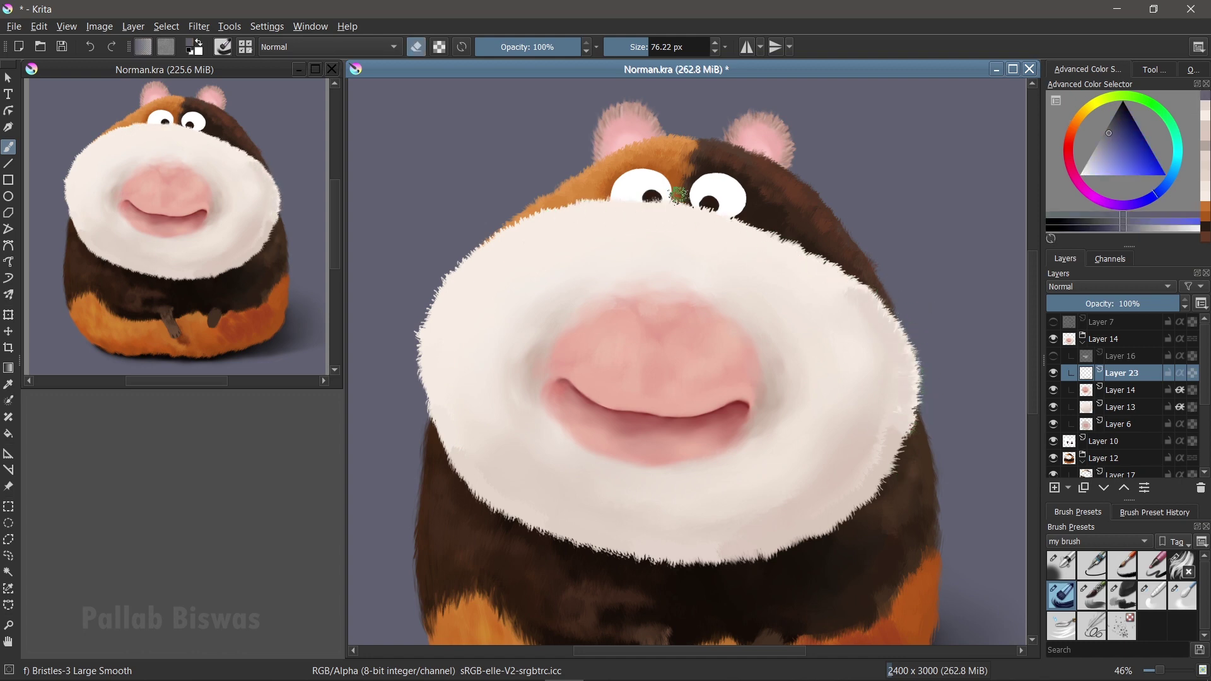
key(e)
ctrl+click(429, 397)
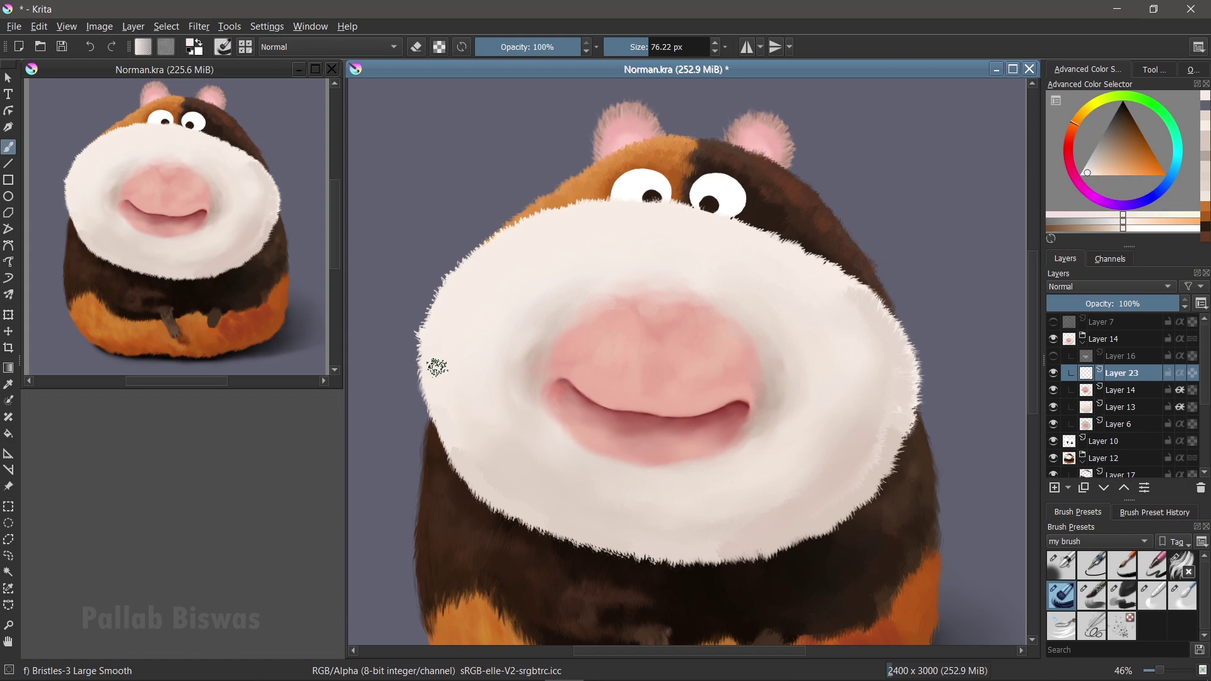
drag(433, 328, 438, 414)
Brighten the fur along the lower and lower-right muzzle edge with sampled white.
ctrl+click(460, 462)
ctrl+click(462, 432)
ctrl+click(557, 532)
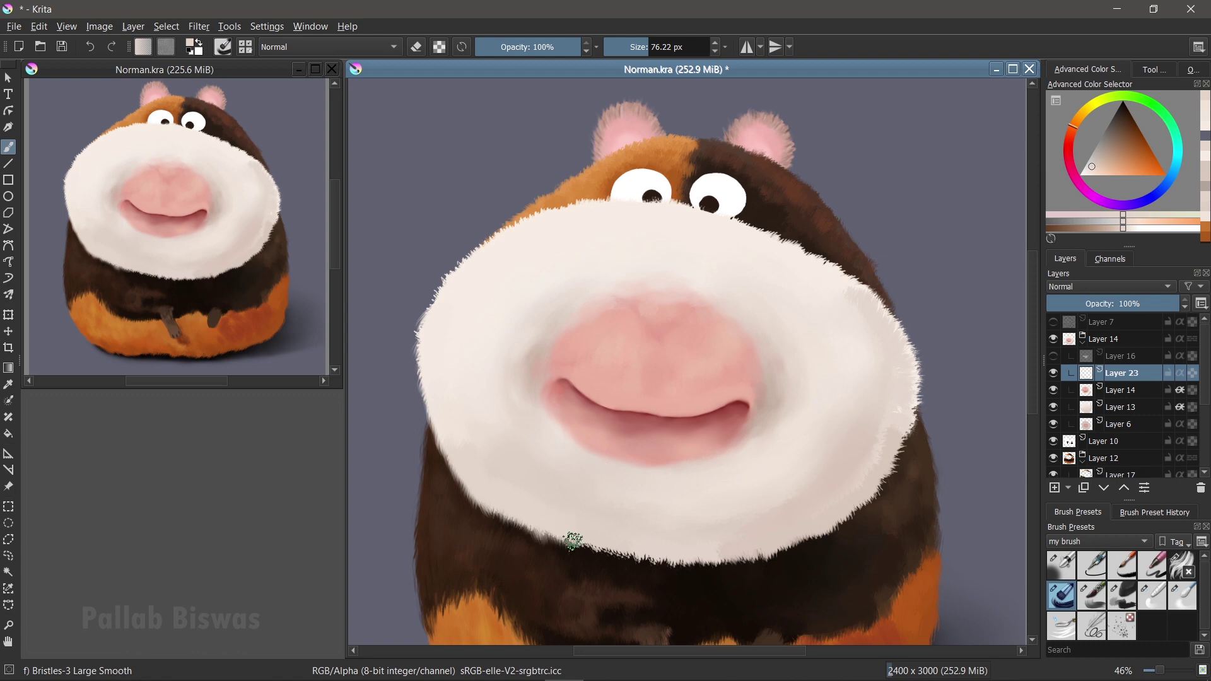
mouse_move(578, 529)
mouse_down()
mouse_move(647, 557)
mouse_move(707, 555)
mouse_up()
ctrl+click(837, 402)
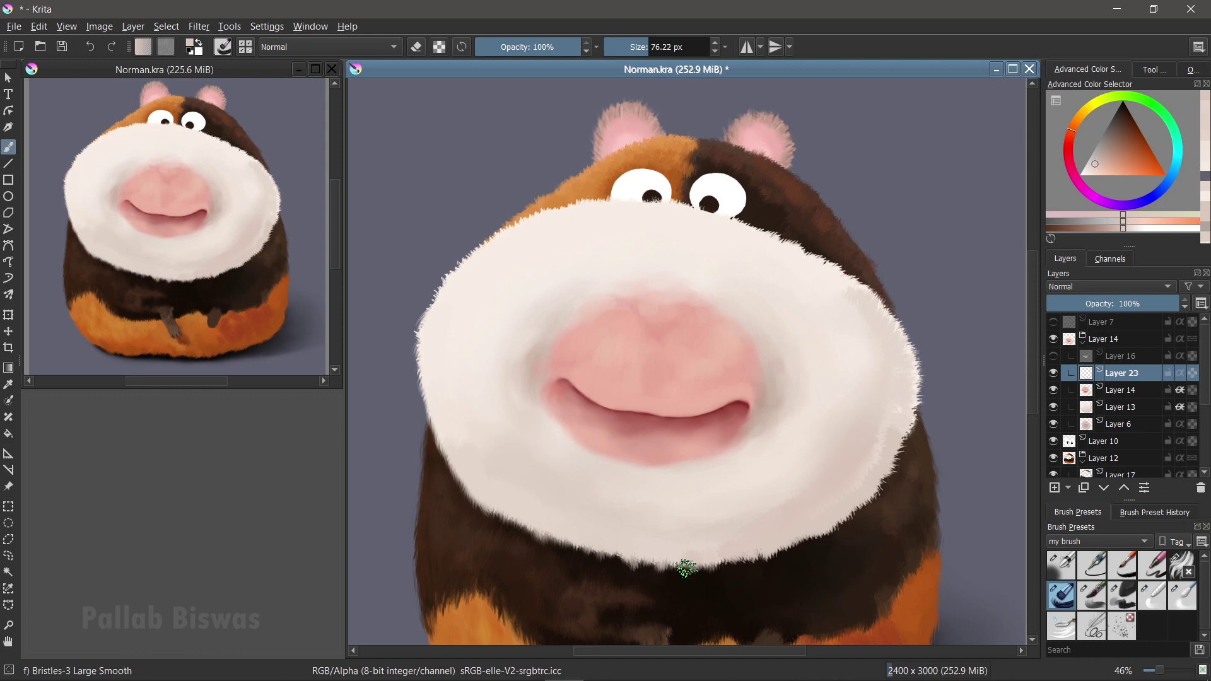
mouse_move(722, 555)
mouse_down()
mouse_move(801, 541)
mouse_move(855, 512)
mouse_up()
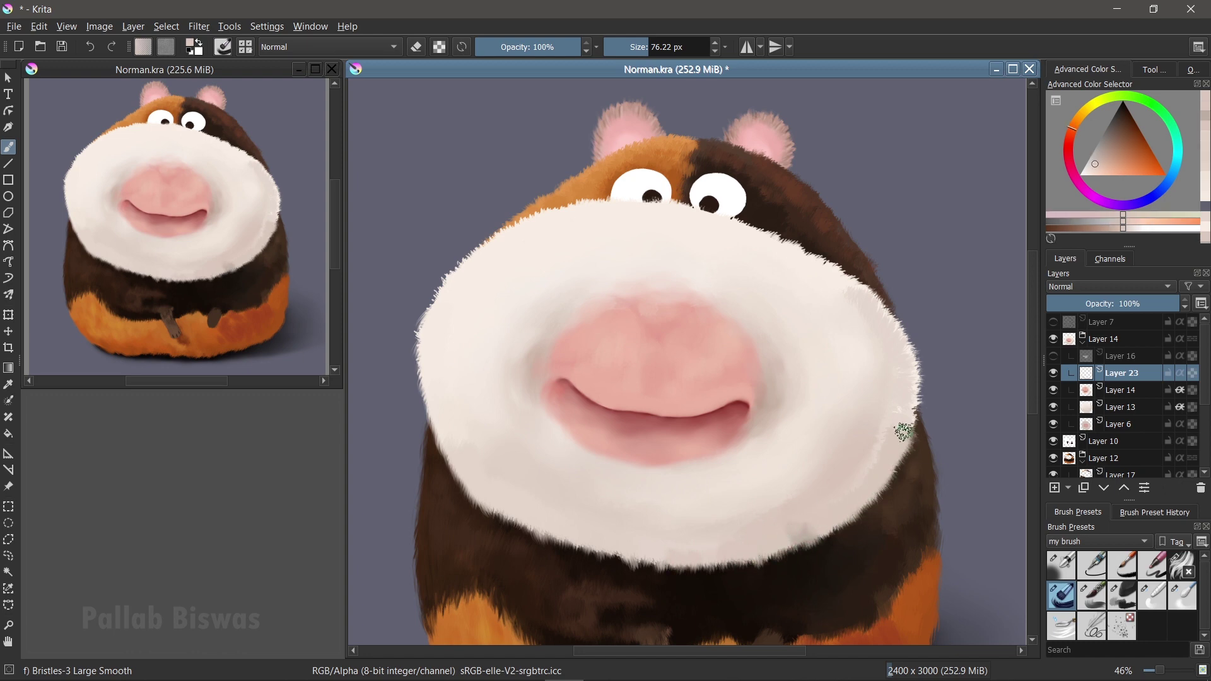
Rework the upper-right muzzle edge, erasing then repainting it with light fur.
ctrl+click(727, 519)
key(e)
drag(828, 260, 893, 310)
key(e)
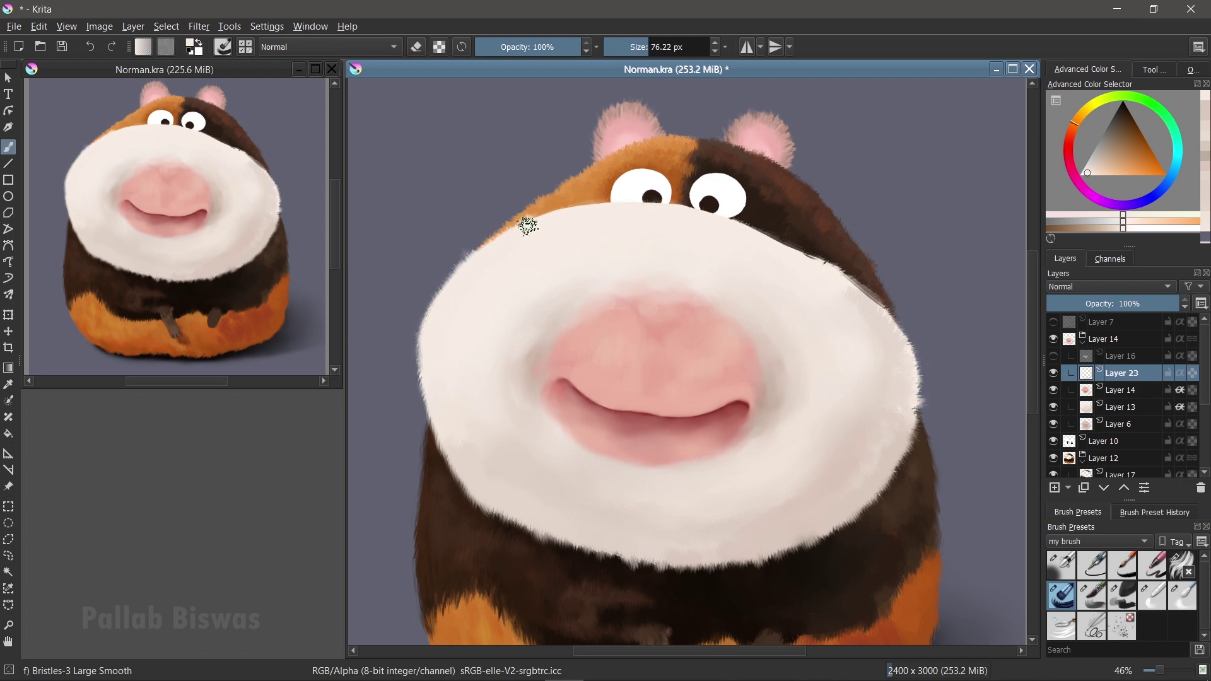
mouse_move(749, 233)
mouse_down()
mouse_move(801, 244)
mouse_move(766, 238)
mouse_move(896, 321)
mouse_up()
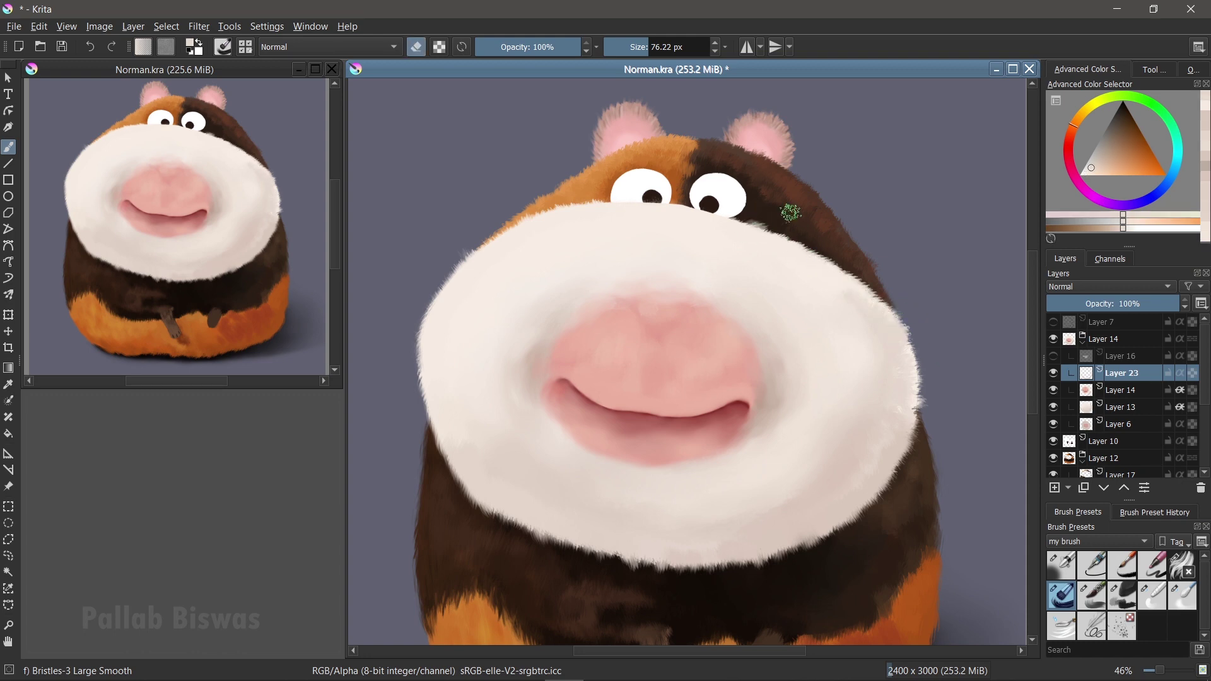
Add soft fur texture on the upper-left muzzle and grey shading on the right cheek.
ctrl+click(590, 343)
key(bracketright)
drag(490, 282, 490, 249)
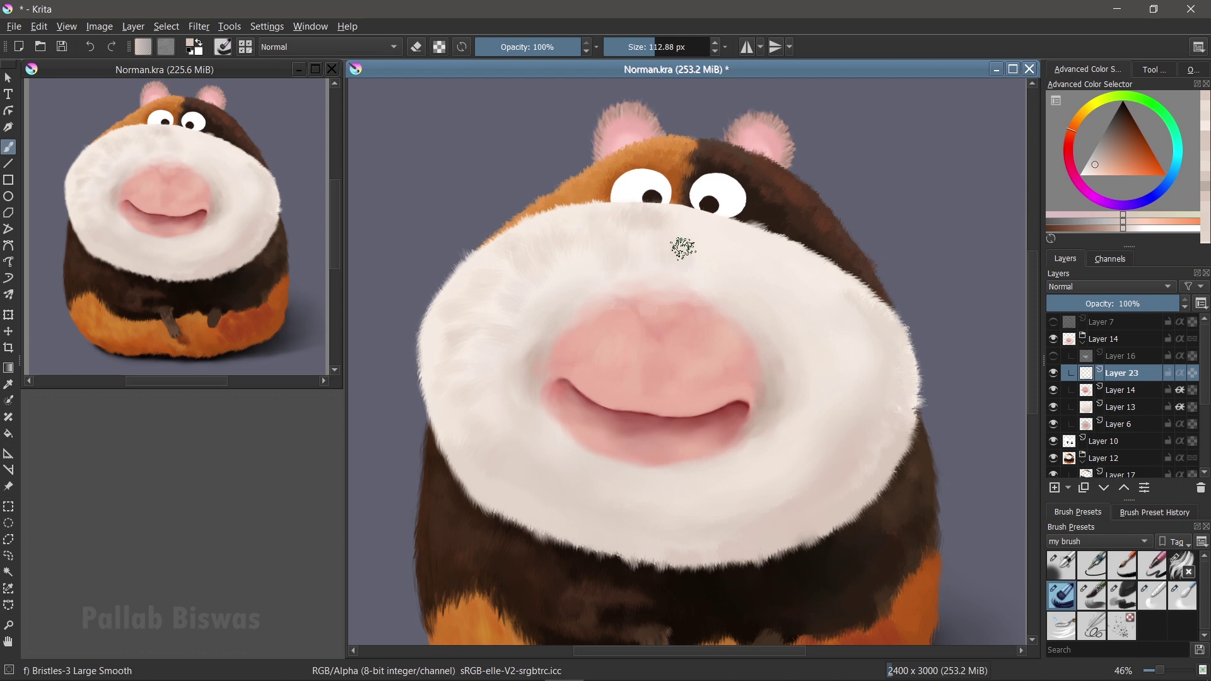
drag(814, 331, 813, 379)
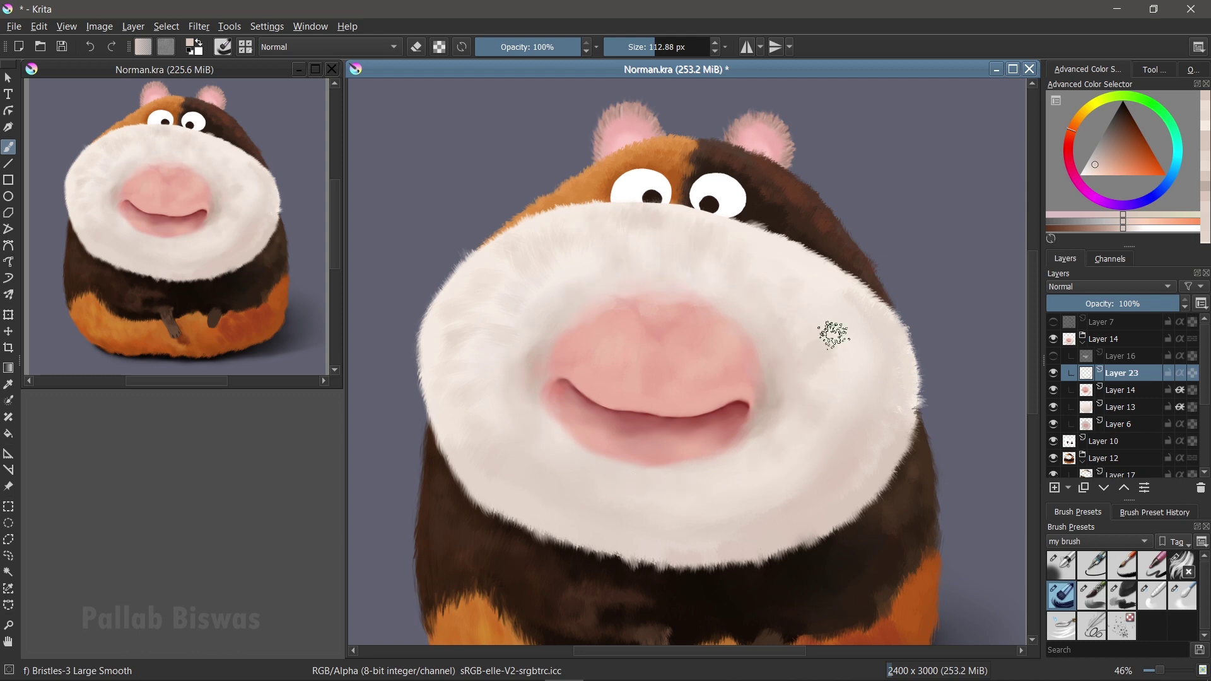
ctrl+click(804, 469)
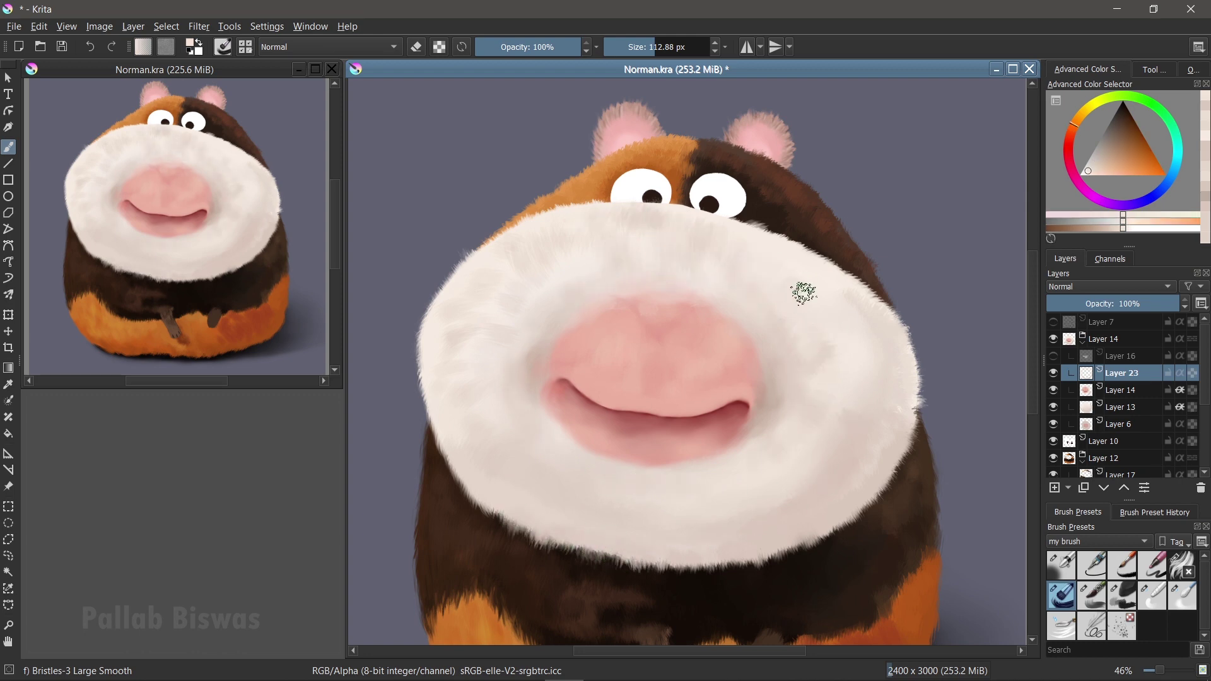
ctrl+click(530, 290)
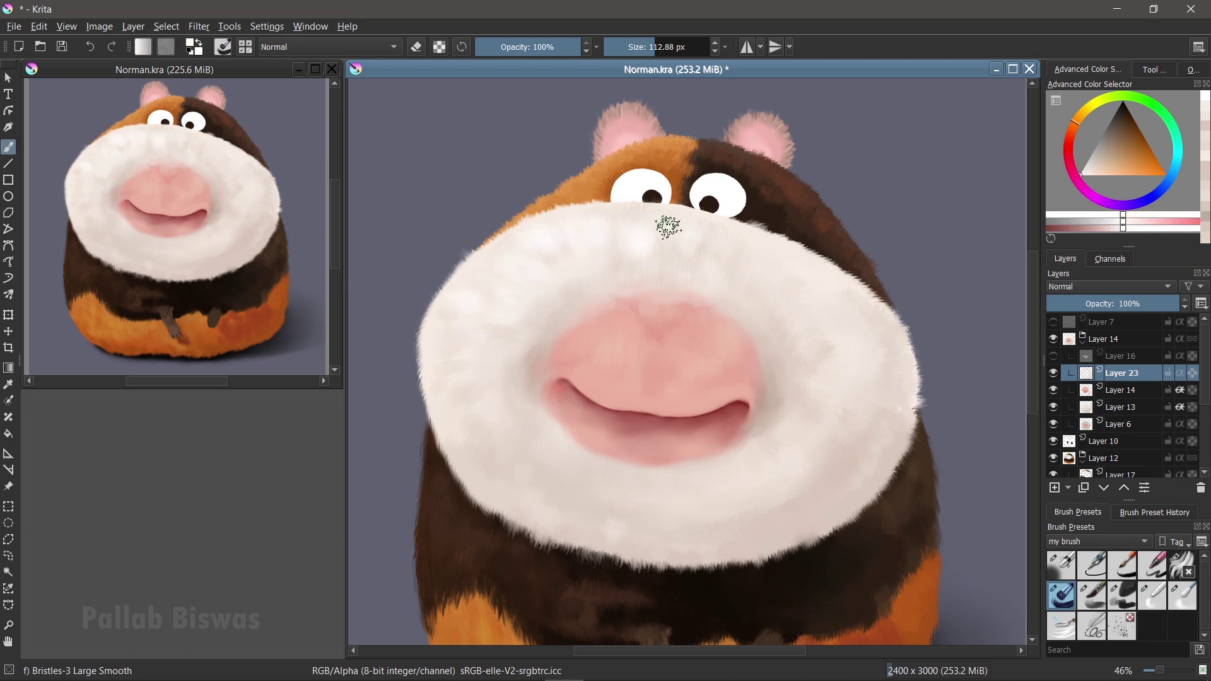
ctrl+click(833, 484)
ctrl+click(860, 365)
Save the document, then erase the bluish strands on the right fur edge.
key(ctrl+s)
scroll(904, 294, down, 2)
scroll(904, 294, up, 2)
ctrl+click(548, 335)
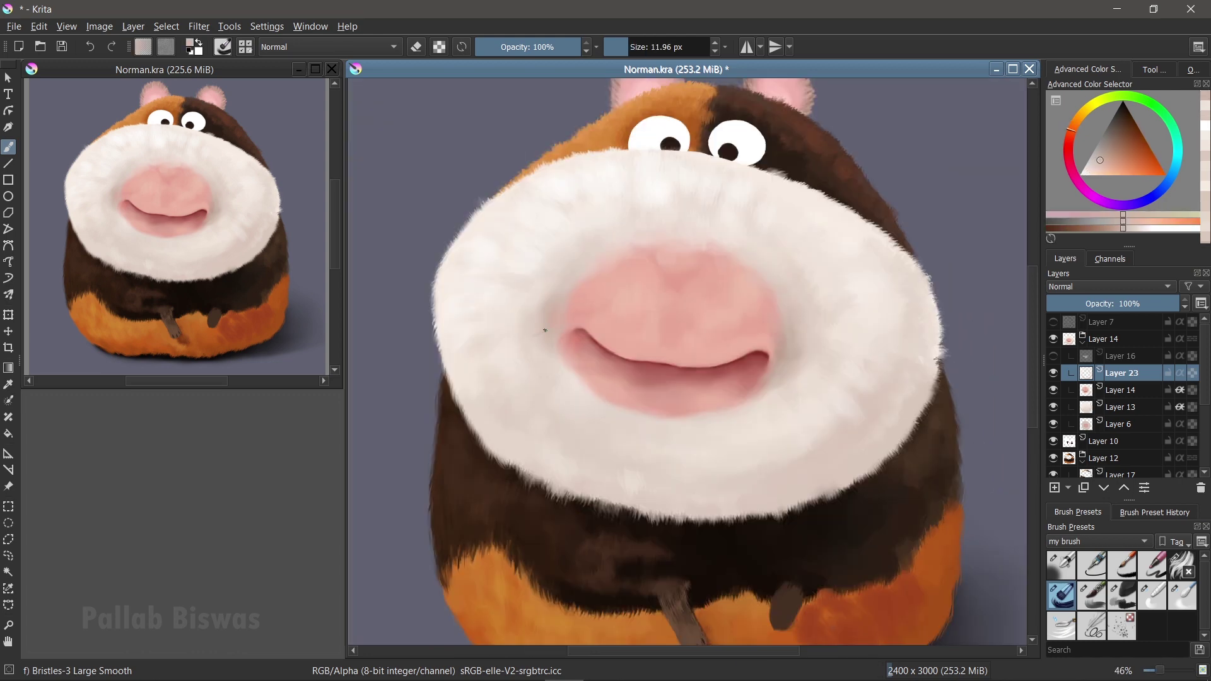
ctrl+click(562, 195)
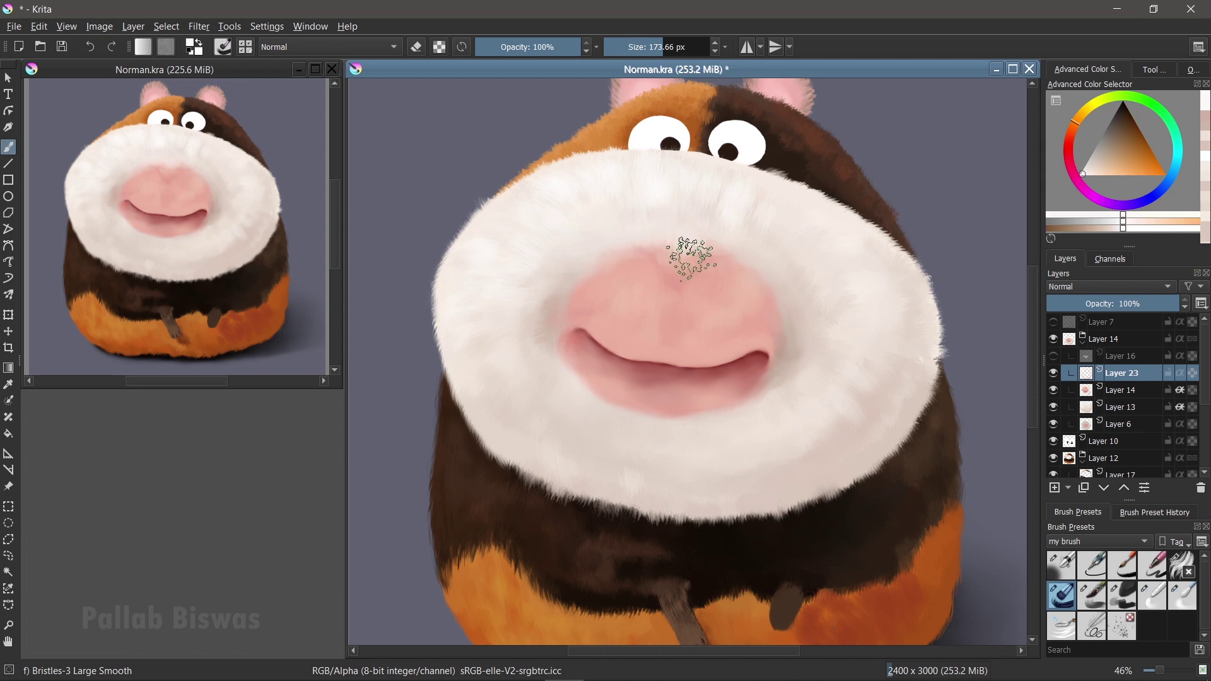
ctrl+click(872, 229)
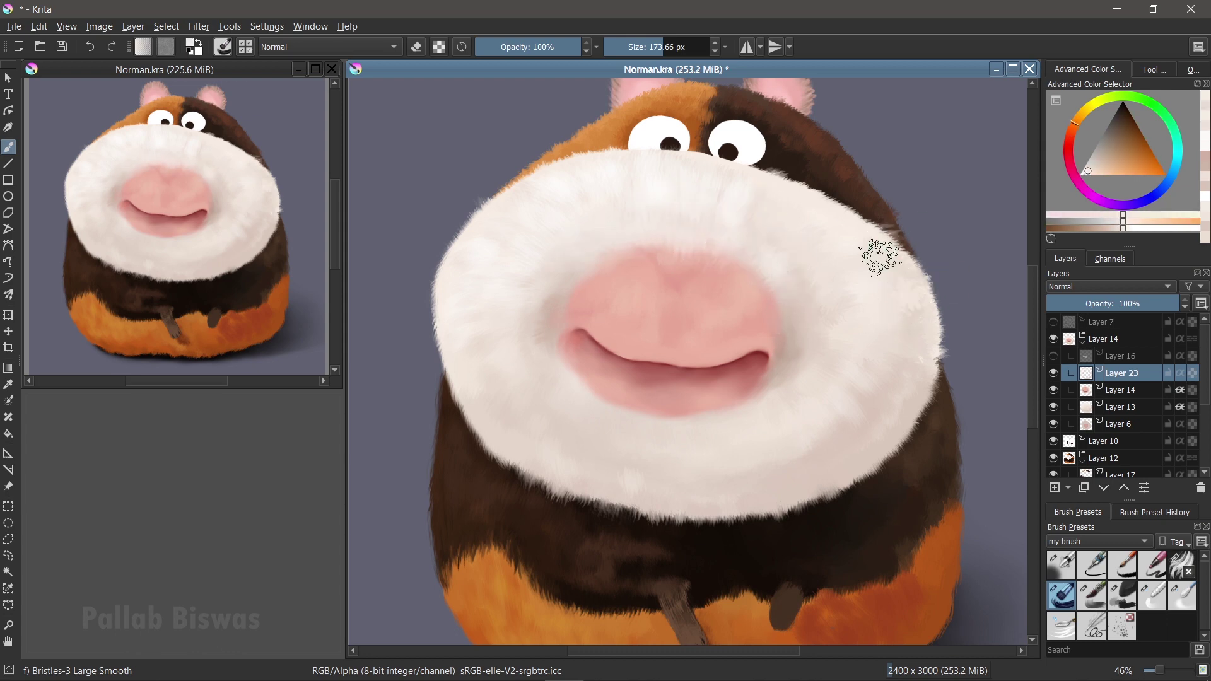
key(e)
drag(944, 329, 928, 467)
key(e)
key(e)
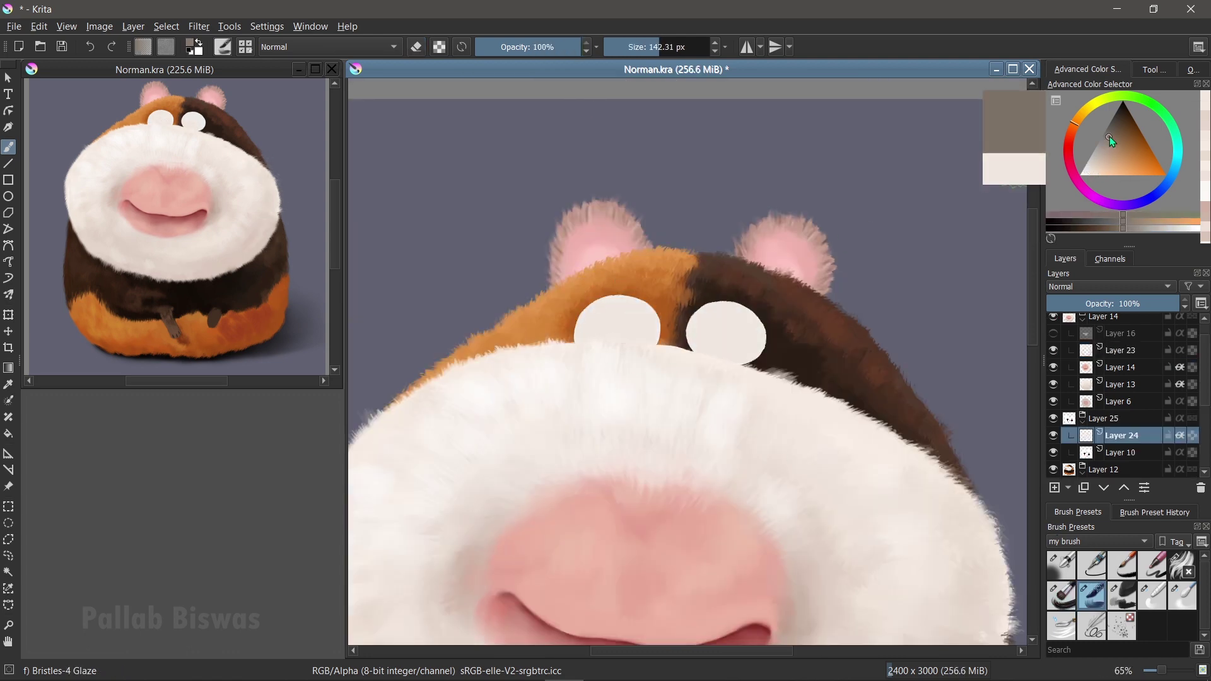
Fill both eyes with light cream and add white highlights.
click(1092, 177)
drag(615, 325, 617, 330)
key(bracketleft)
key(bracketleft)
drag(628, 323, 609, 320)
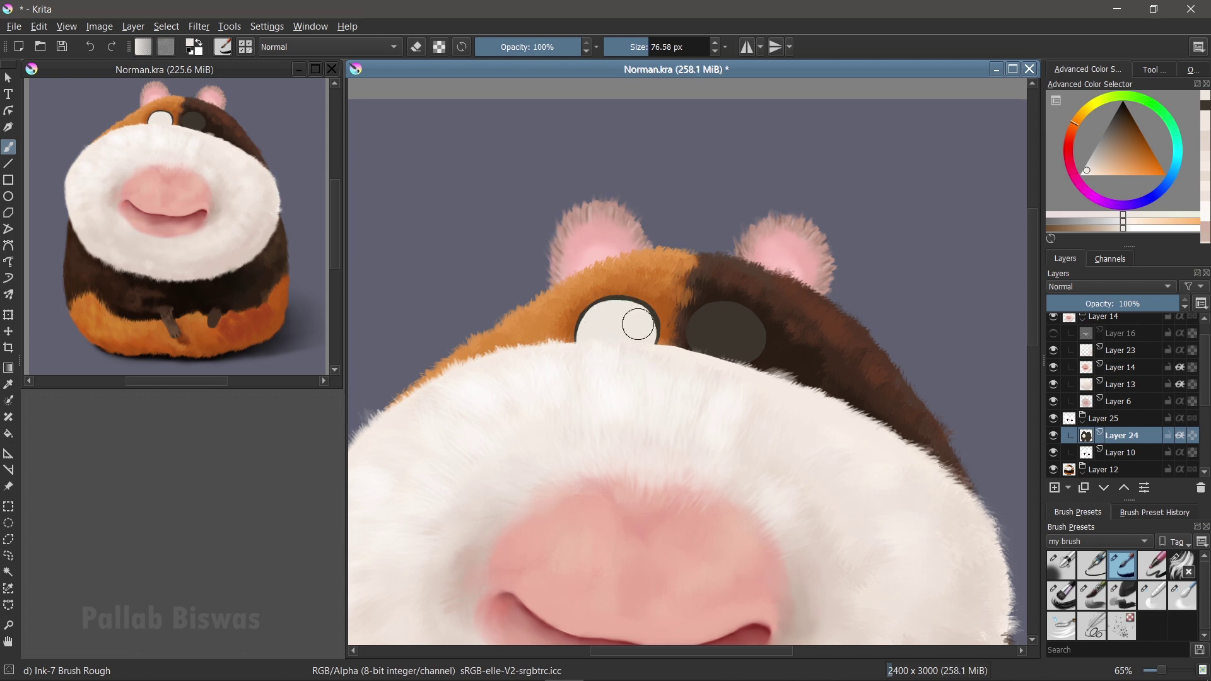
mouse_move(707, 328)
mouse_down()
mouse_move(730, 330)
mouse_move(727, 353)
mouse_up()
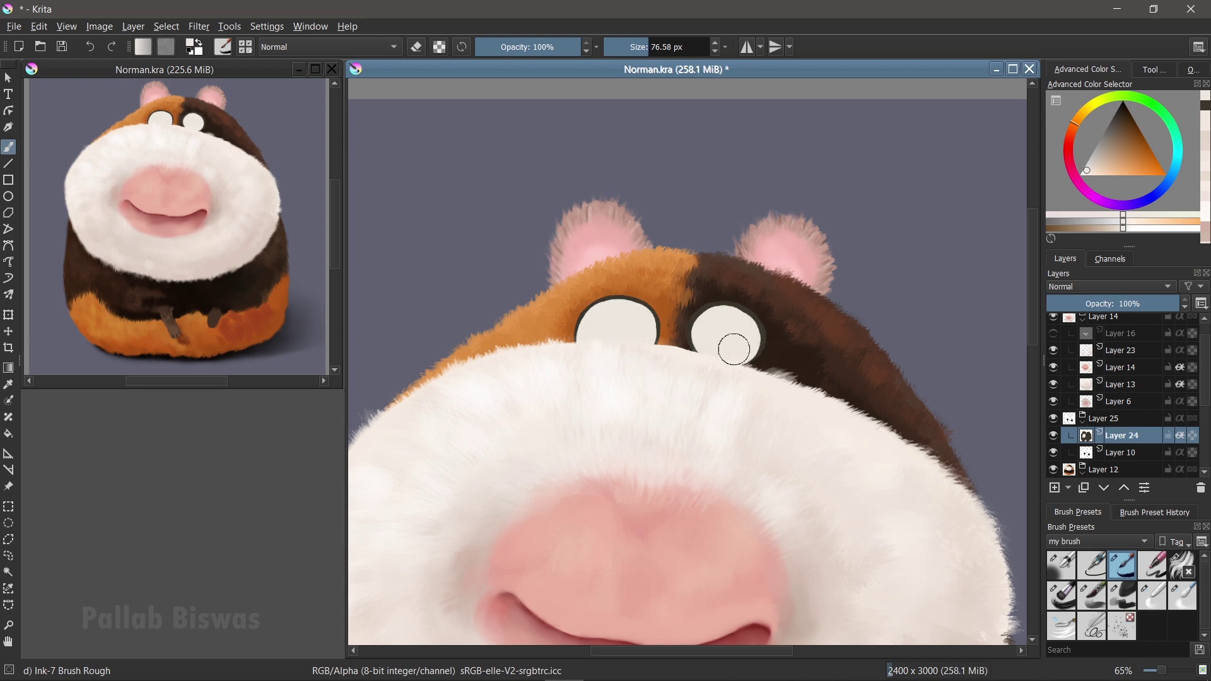
drag(606, 325, 631, 328)
drag(713, 328, 725, 344)
drag(600, 328, 635, 347)
Paint black and dark brown pupils in both eyes on a new layer.
key(Insert)
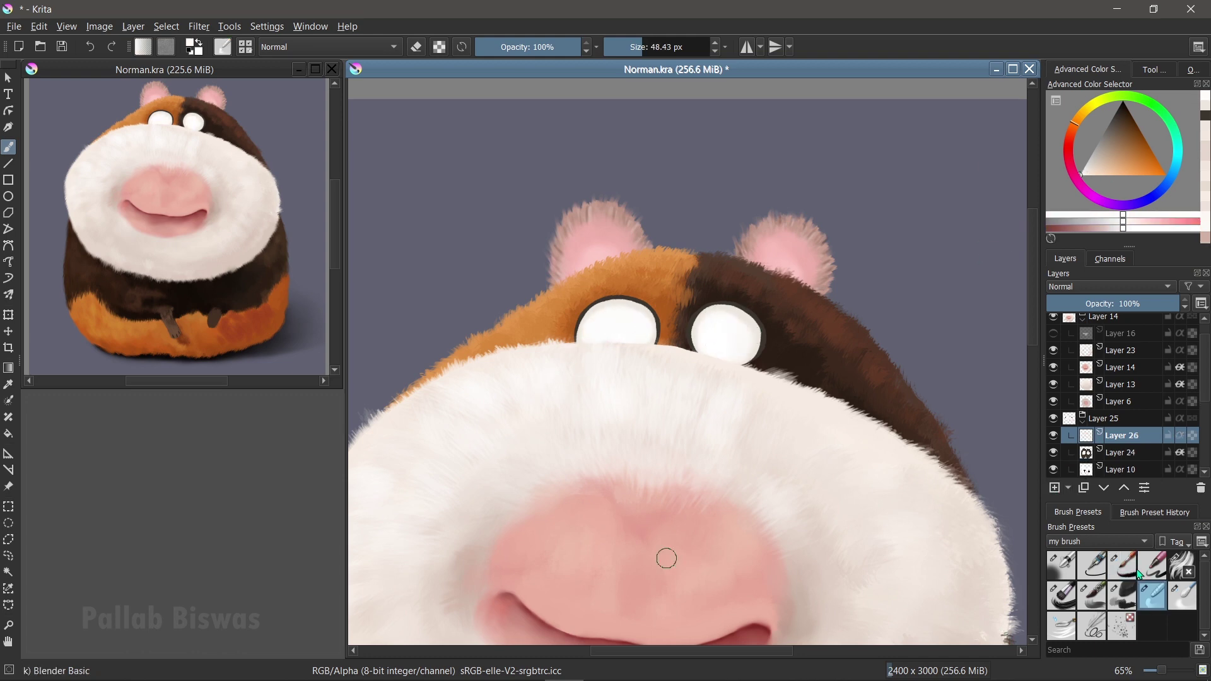
click(1123, 566)
key(d)
drag(725, 346, 725, 348)
drag(622, 334, 633, 345)
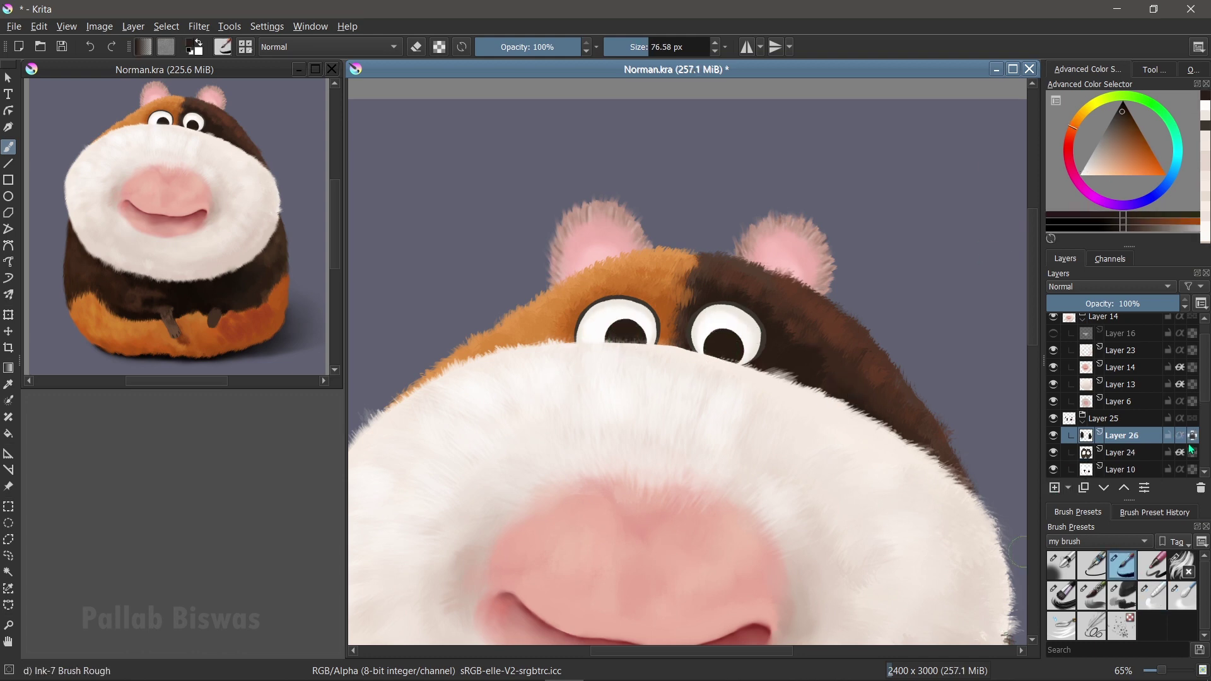
click(1125, 127)
drag(720, 344, 729, 353)
click(1183, 596)
drag(618, 332, 631, 341)
Blend warm orange-brown into the irises and add fine white highlights.
ctrl+click(555, 309)
key(slash)
drag(716, 344, 726, 356)
key(slash)
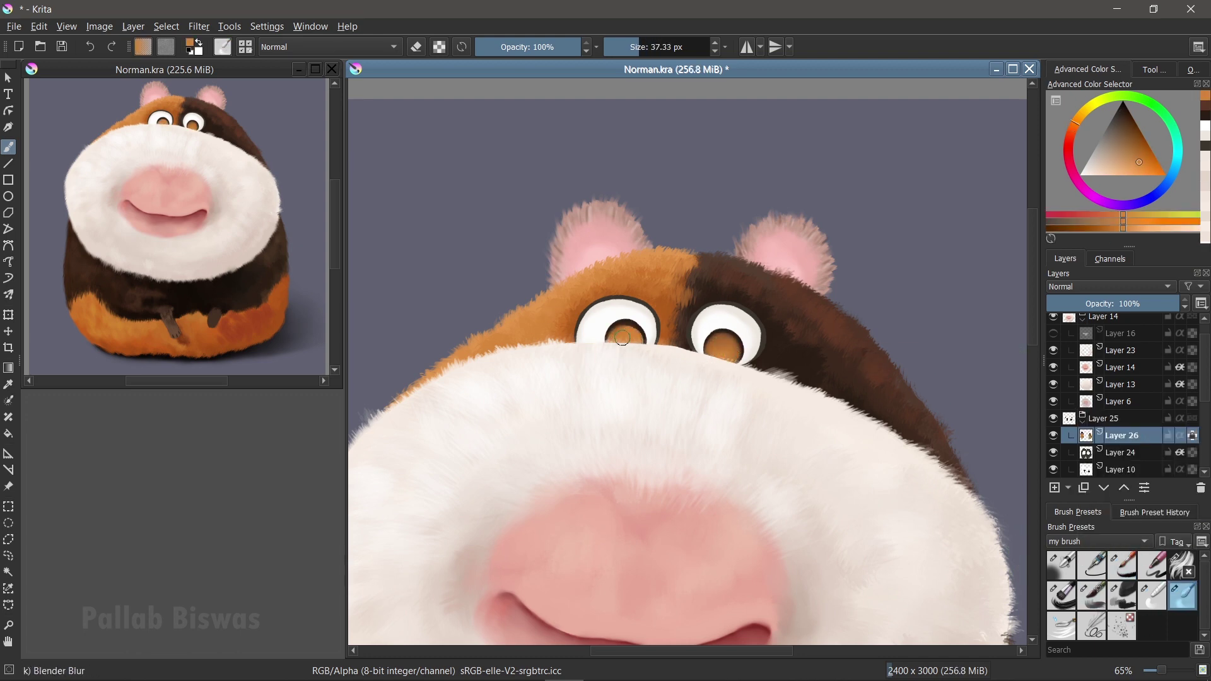
key(slash)
key(d)
key(ctrl+z)
key(x)
drag(723, 352, 696, 349)
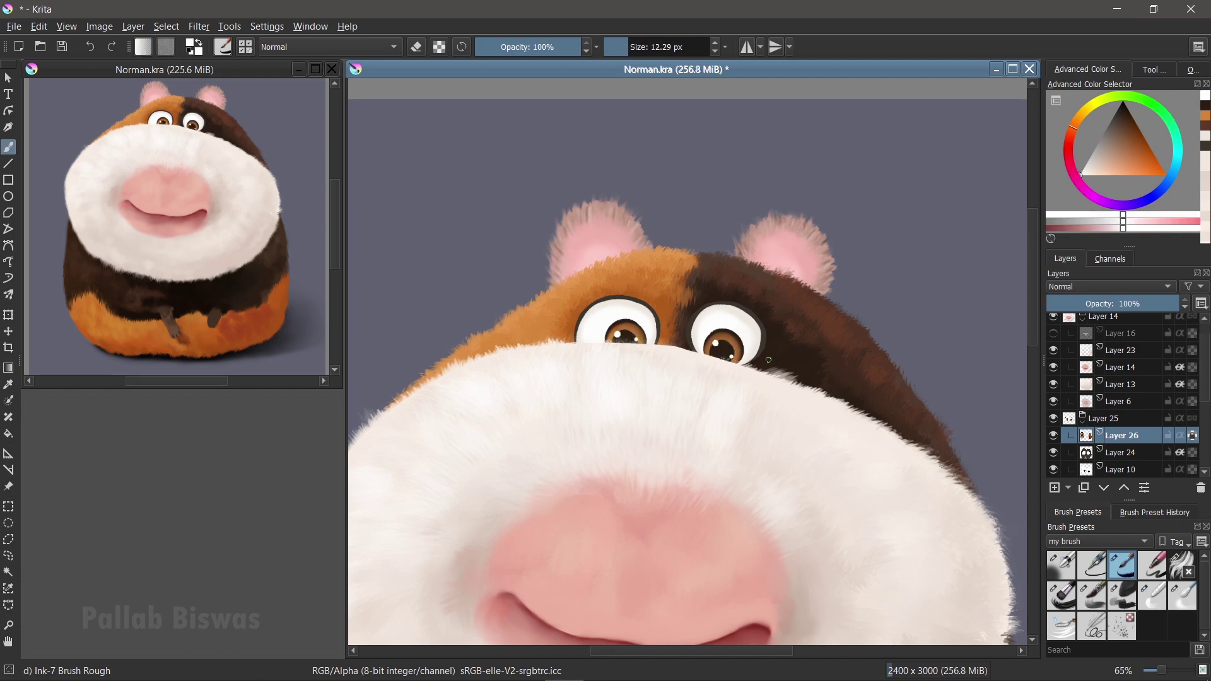
key(slash)
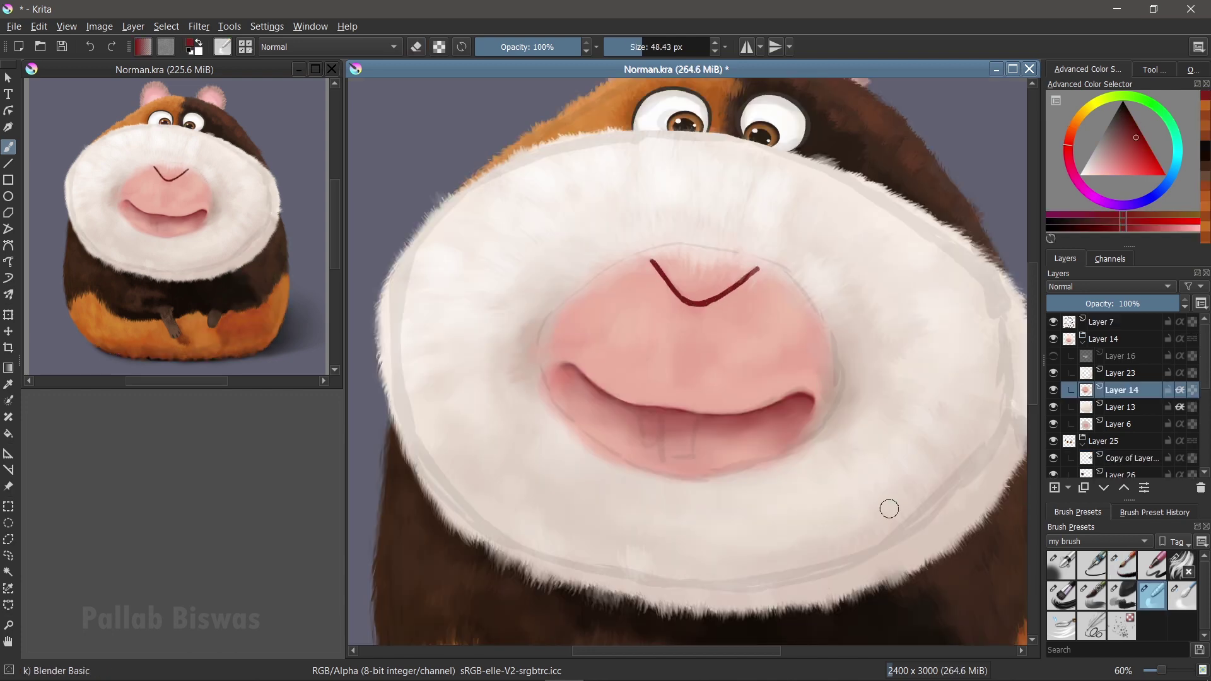
Redraw the nose line in darker red with the Bristles-4 Glaze brush.
scroll(688, 329, up, 2)
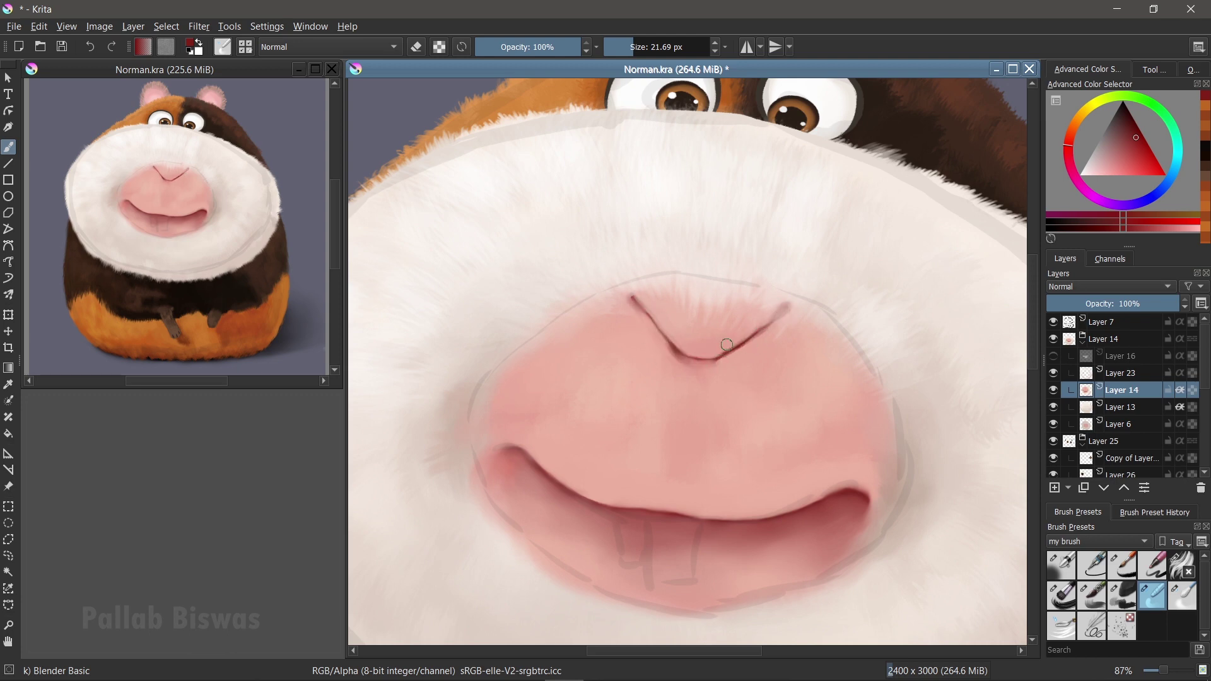
click(1133, 155)
click(1092, 596)
scroll(765, 355, up, 2)
drag(793, 361, 659, 429)
mouse_move(593, 349)
mouse_down()
mouse_move(639, 411)
mouse_move(694, 434)
mouse_up()
Hide the grey sketch layer and soften the nose's right end with light pink.
ctrl+click(605, 352)
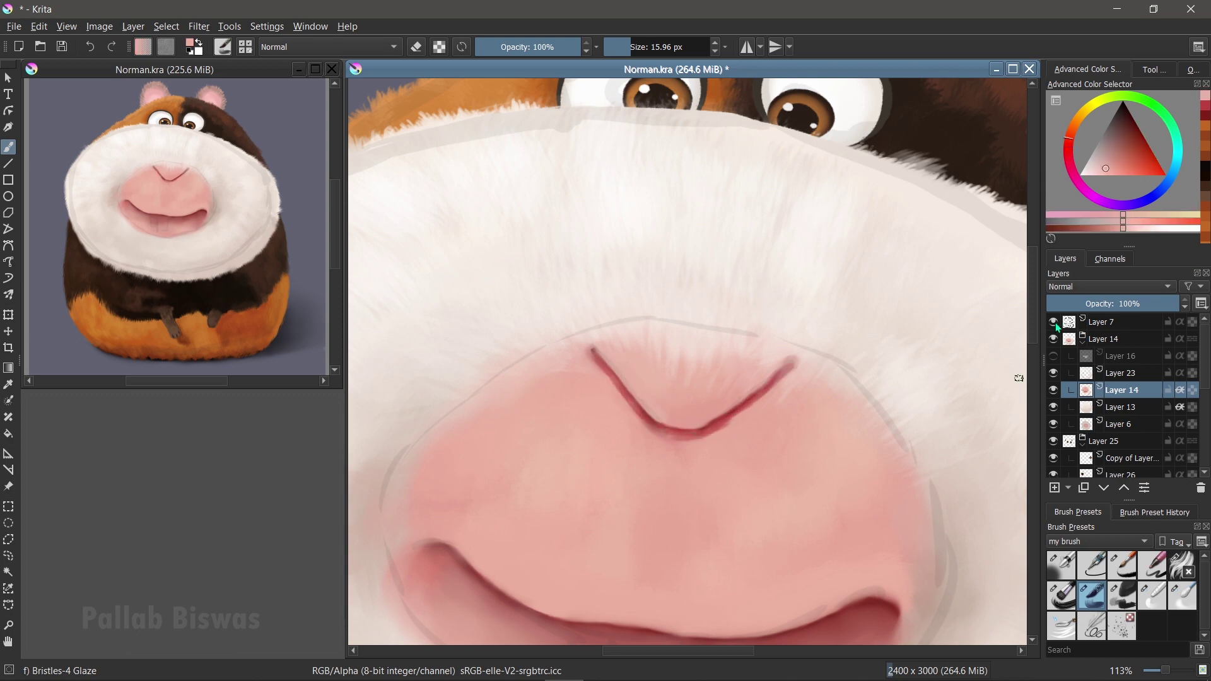
click(1054, 322)
ctrl+click(600, 379)
ctrl+click(760, 398)
drag(766, 396, 748, 411)
click(1183, 596)
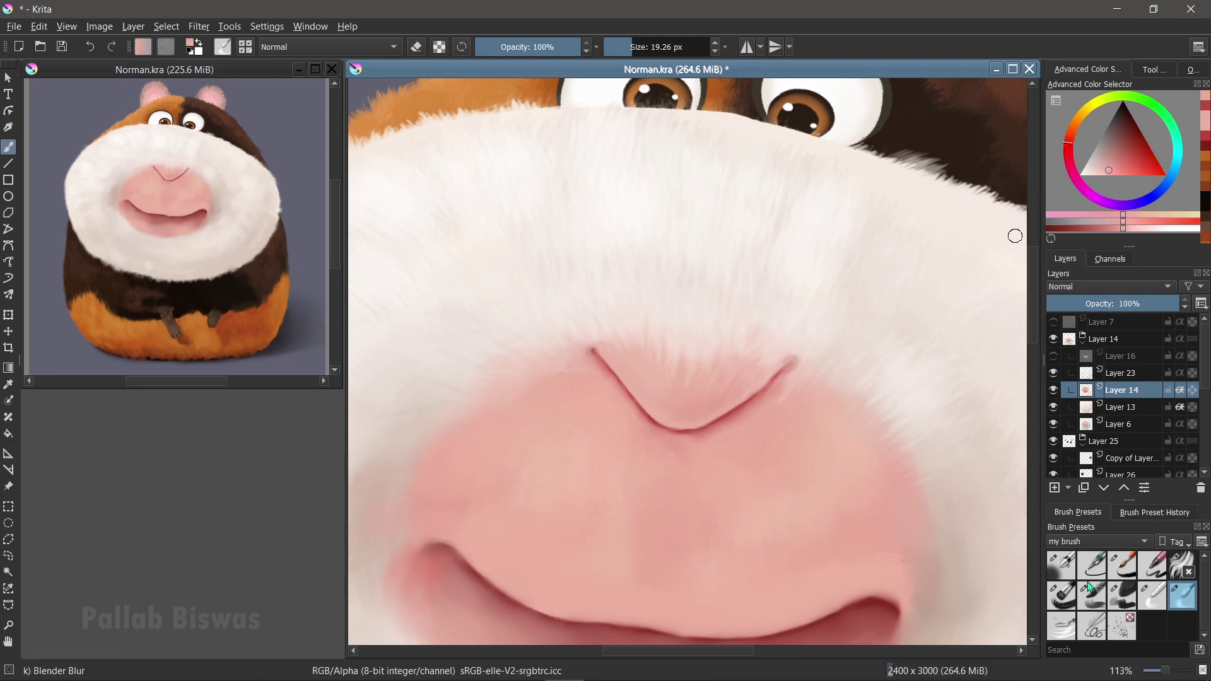
Pick the nose pink, check Layer 23, then return to painting on Layer 14.
key(slash)
ctrl+click(648, 384)
key(slash)
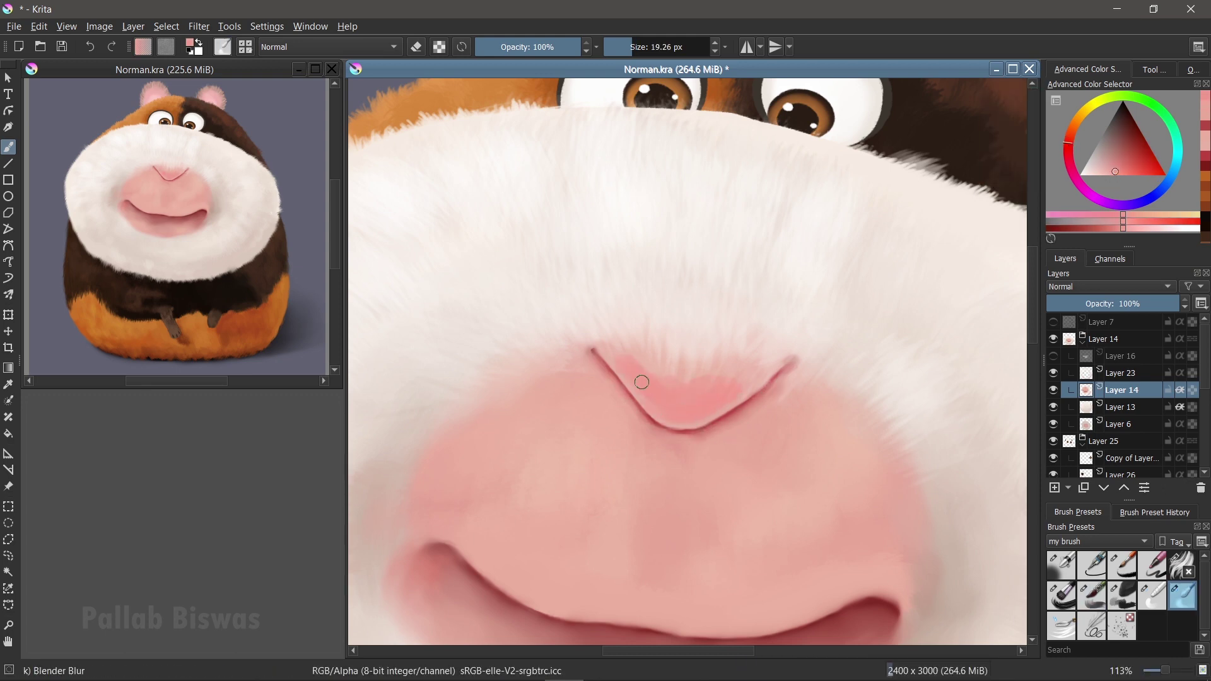
key(Page_Up)
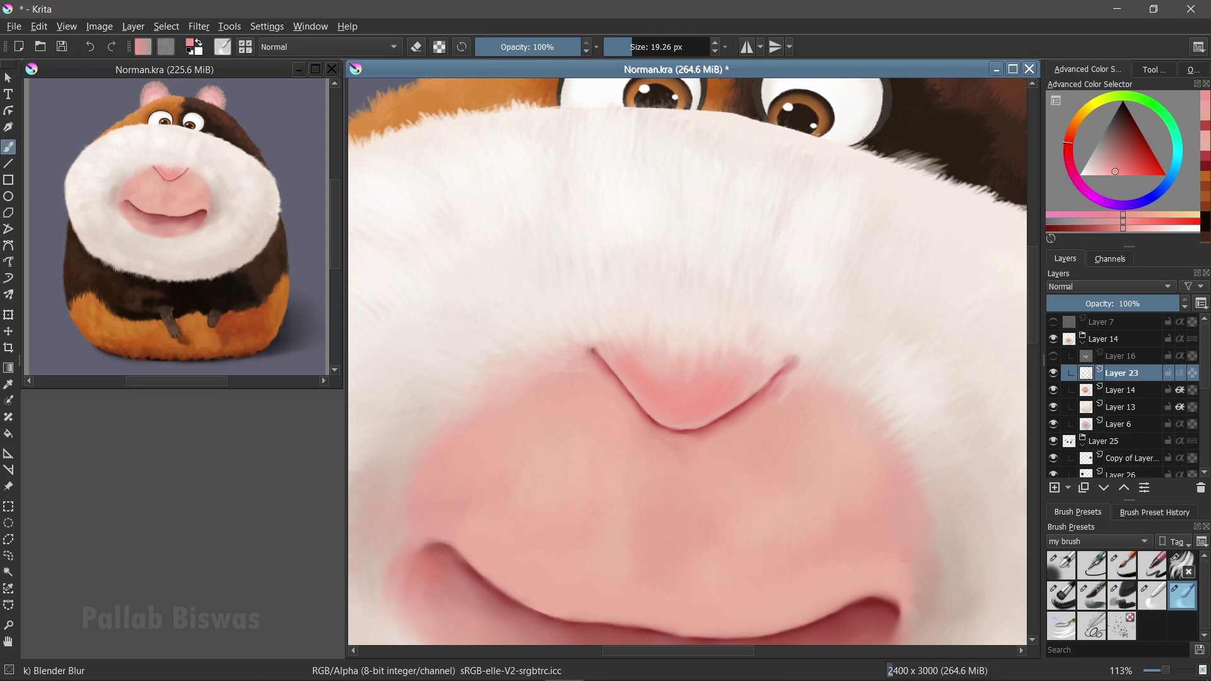
scroll(709, 364, down, 2)
key(Page_Down)
Paint pink blush on both cheeks and blur-soften the lower lip's edge.
click(1103, 167)
key(slash)
click(1109, 170)
drag(555, 435, 625, 439)
drag(706, 429, 766, 435)
key(slash)
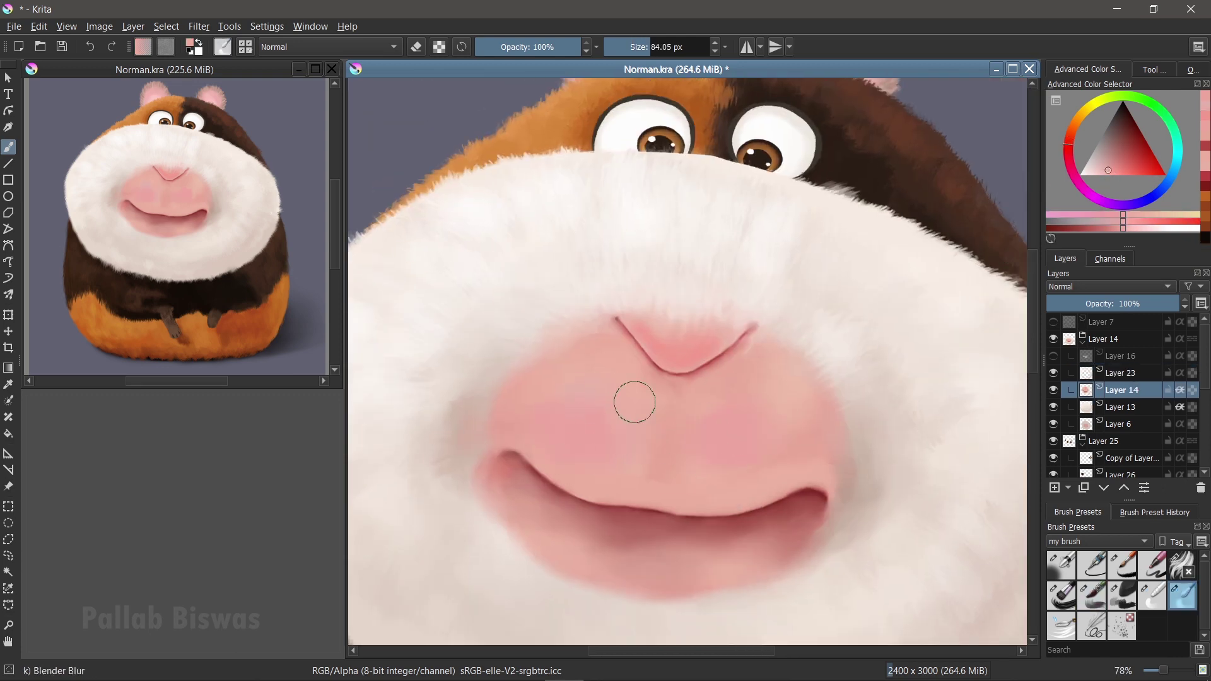
drag(703, 560, 779, 555)
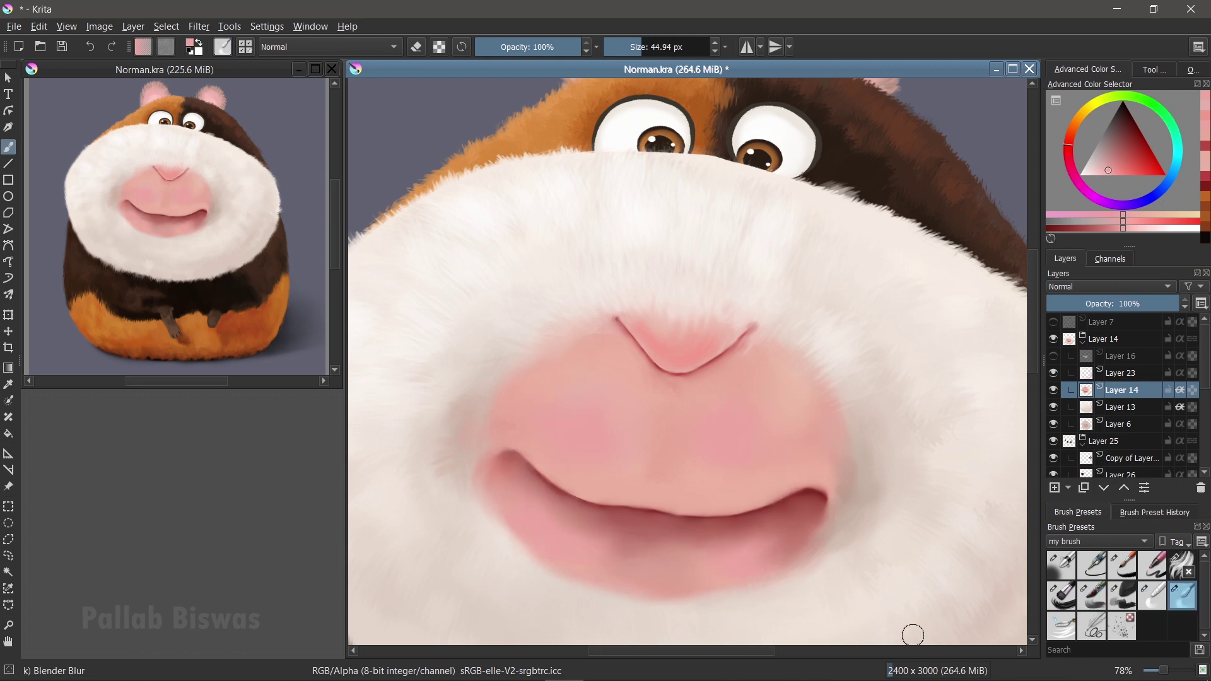
Choose a new pink and enlarge the soft airbrush to about 9 px.
scroll(647, 339, up, 2)
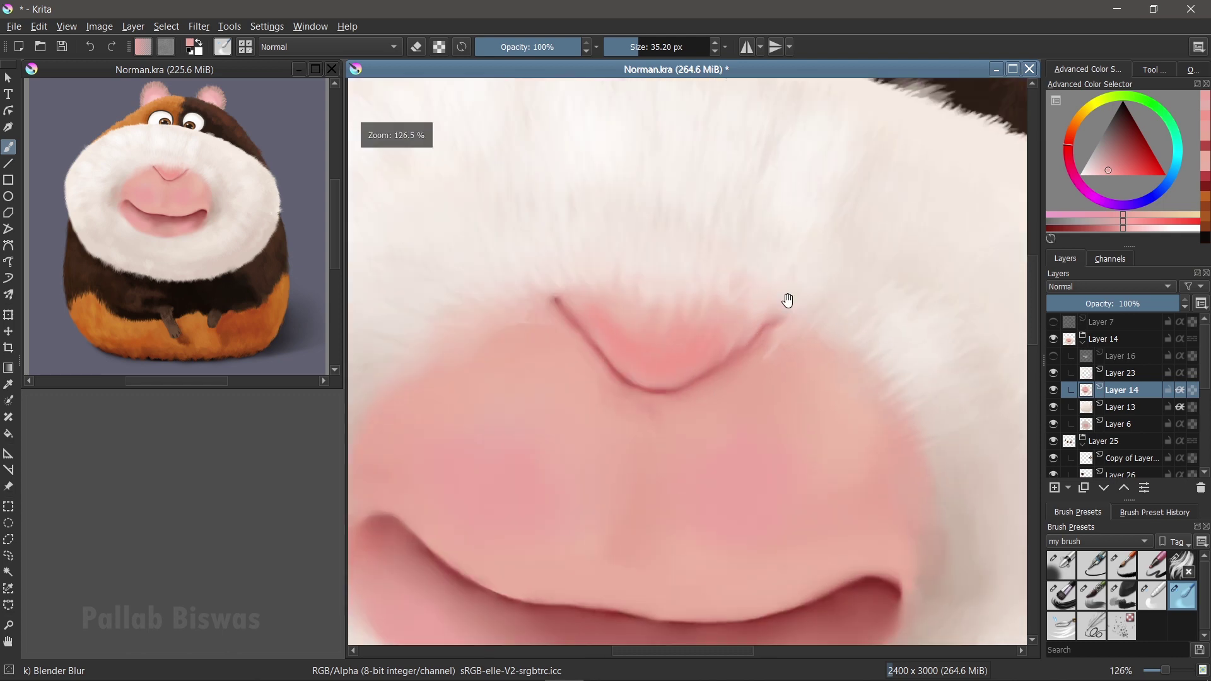
scroll(768, 311, down, 1)
key(slash)
ctrl+click(698, 378)
drag(739, 396, 789, 358)
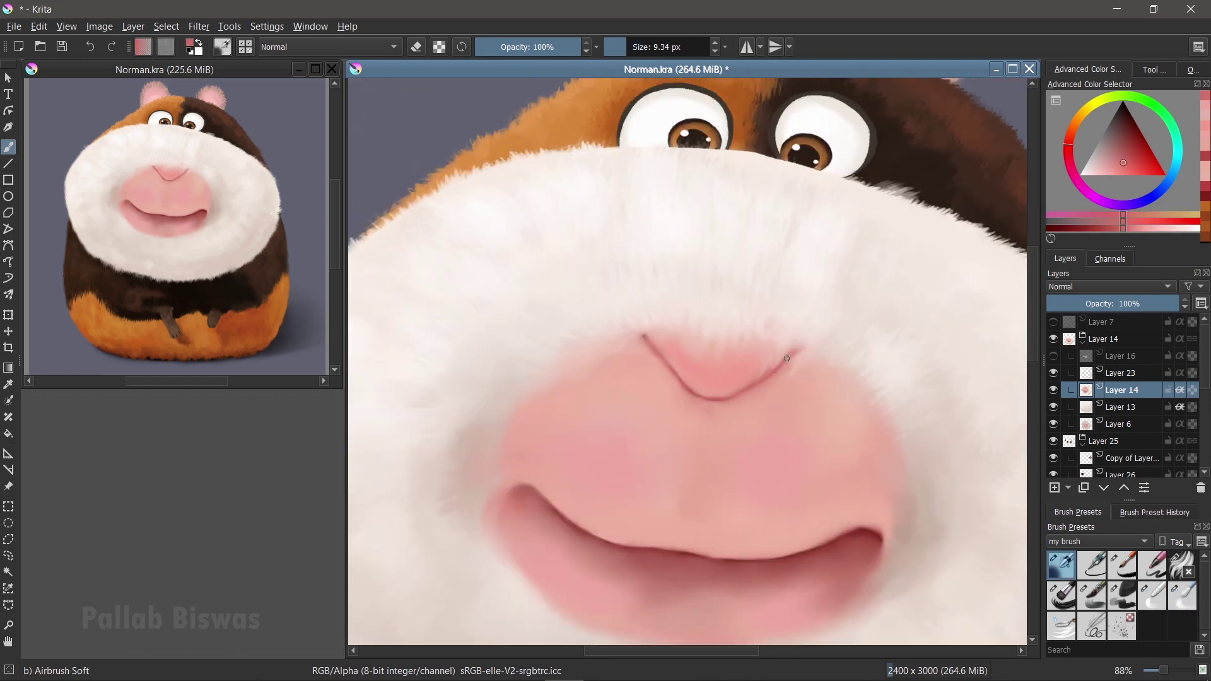
key(slash)
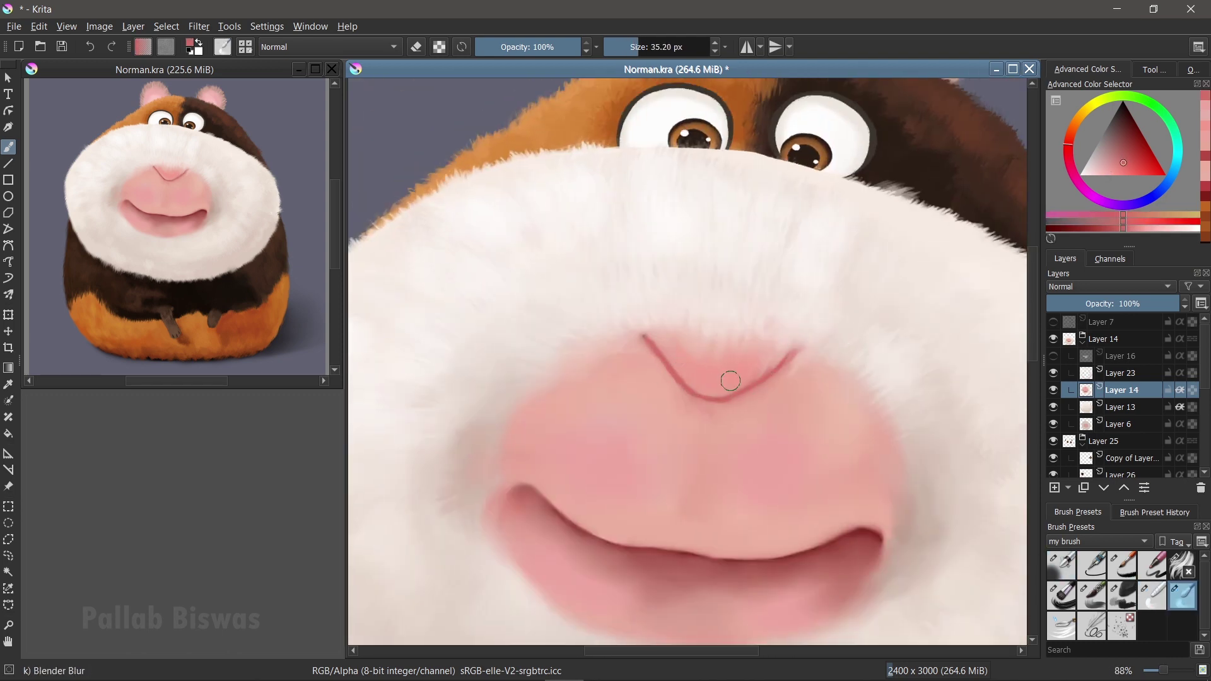
Dab light textured pink onto the lip with Charcoal Rock Soft at 37% opacity.
ctrl+click(871, 449)
mouse_move(568, 466)
mouse_down()
mouse_move(627, 492)
mouse_move(584, 419)
mouse_move(646, 508)
mouse_move(600, 406)
mouse_up()
key(bracketleft)
key(bracketright)
ctrl+click(750, 481)
drag(750, 481, 732, 466)
key(i)
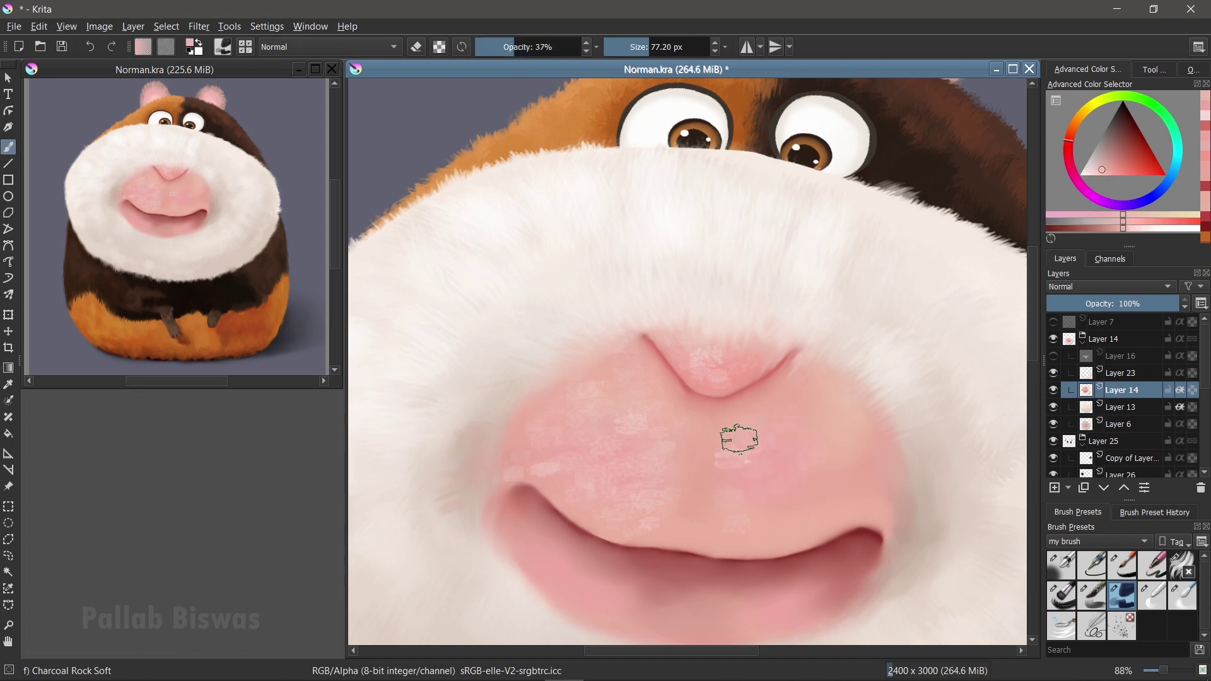
ctrl+click(778, 518)
key(slash)
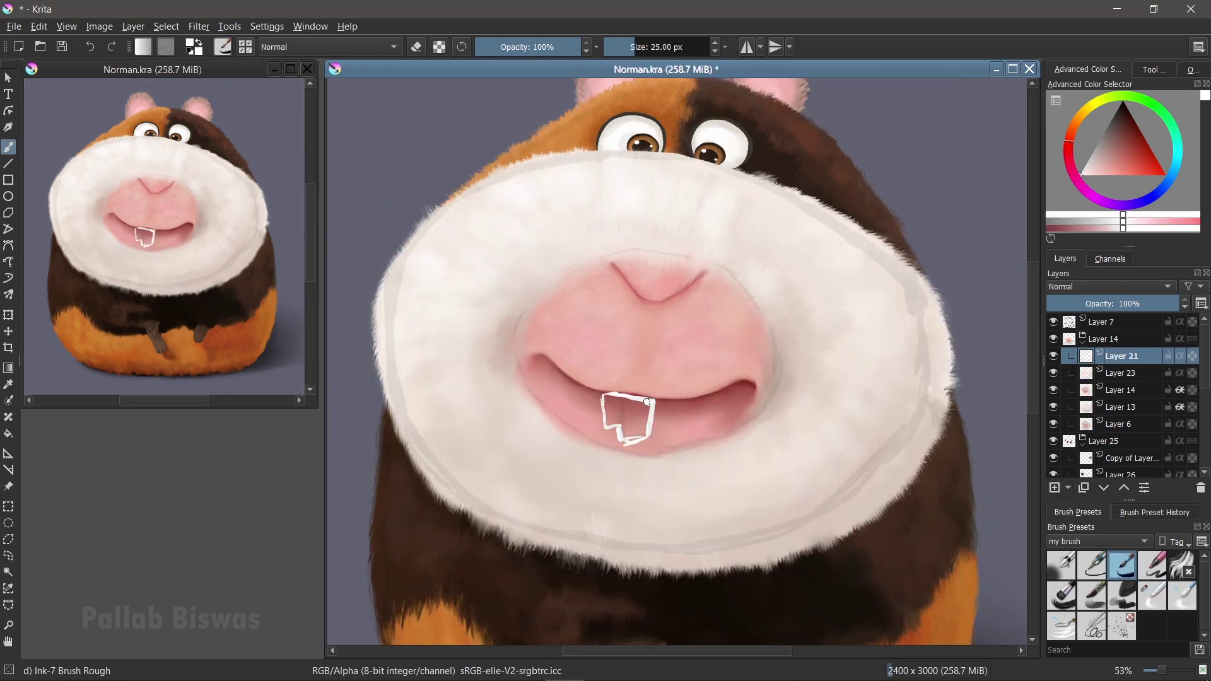
Fill the tooth shape with white using the Ink-7 brush on Layer 21.
drag(647, 413, 627, 435)
scroll(627, 406, up, 3)
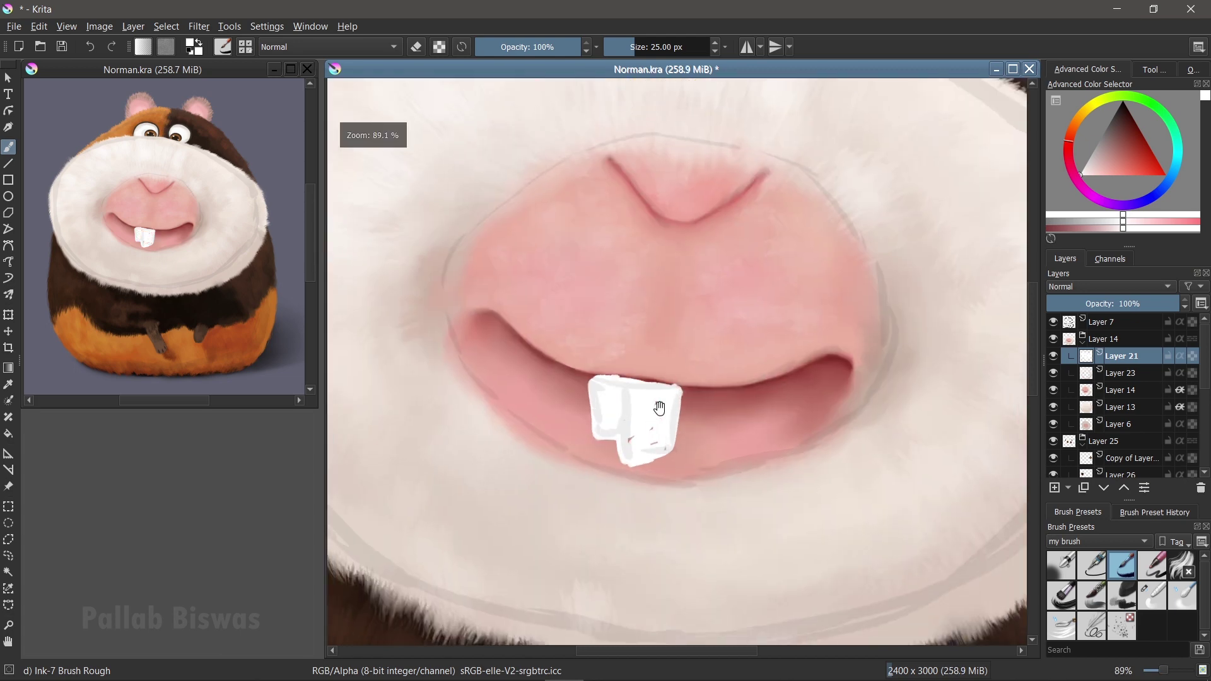
drag(590, 379, 681, 385)
Trim the white tooth with a polygon selection and eraser, then hide Layer 7.
key(e)
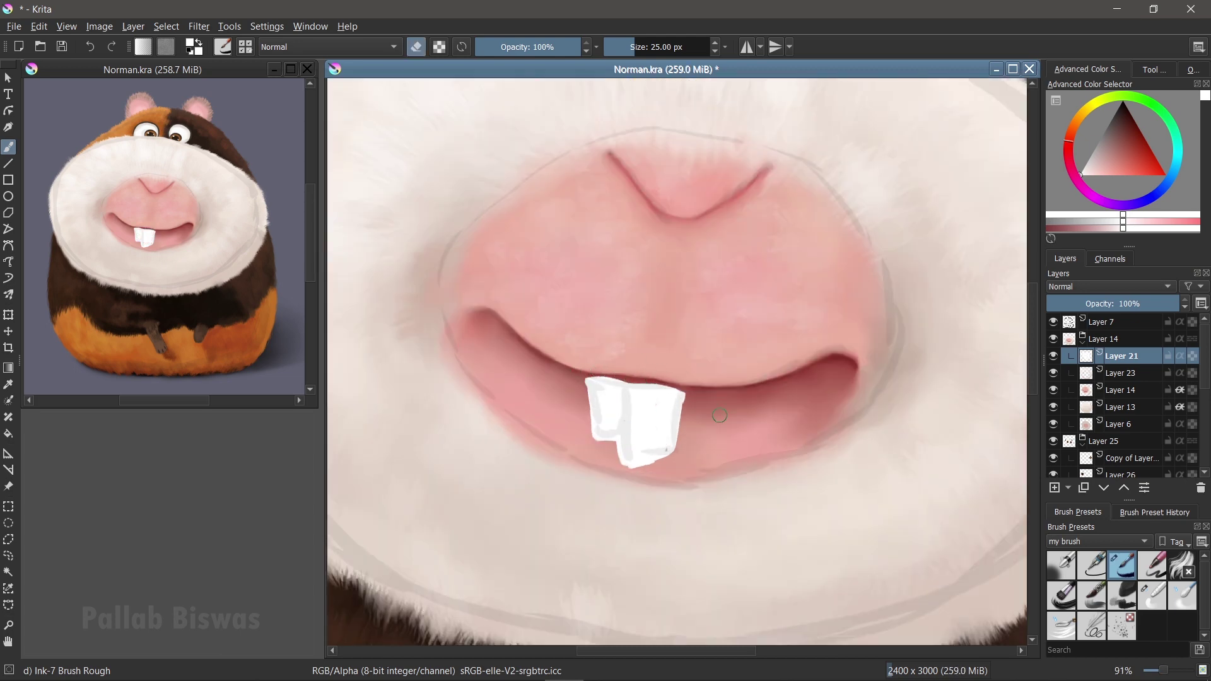
click(698, 399)
click(690, 458)
click(596, 491)
click(559, 426)
double_click(566, 383)
key(b)
click(1053, 324)
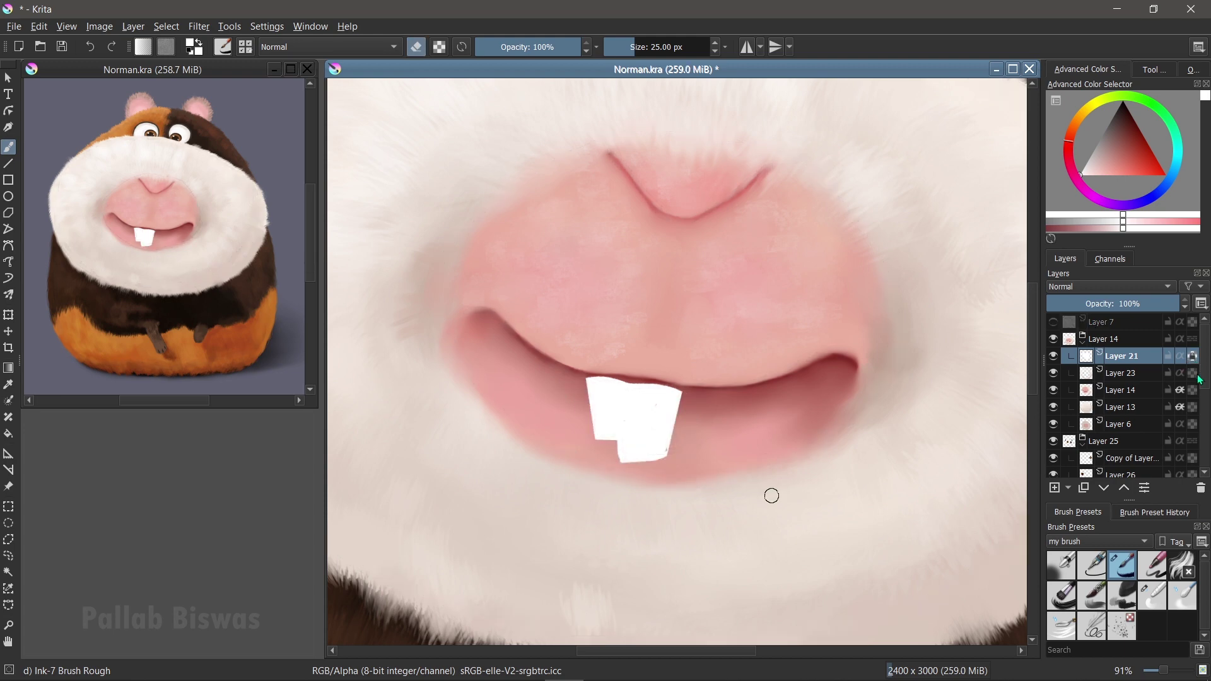
Shade the tooth grey with Charcoal Rock Soft, splitting it into two teeth.
key(p)
scroll(608, 451, up, 1)
click(593, 436)
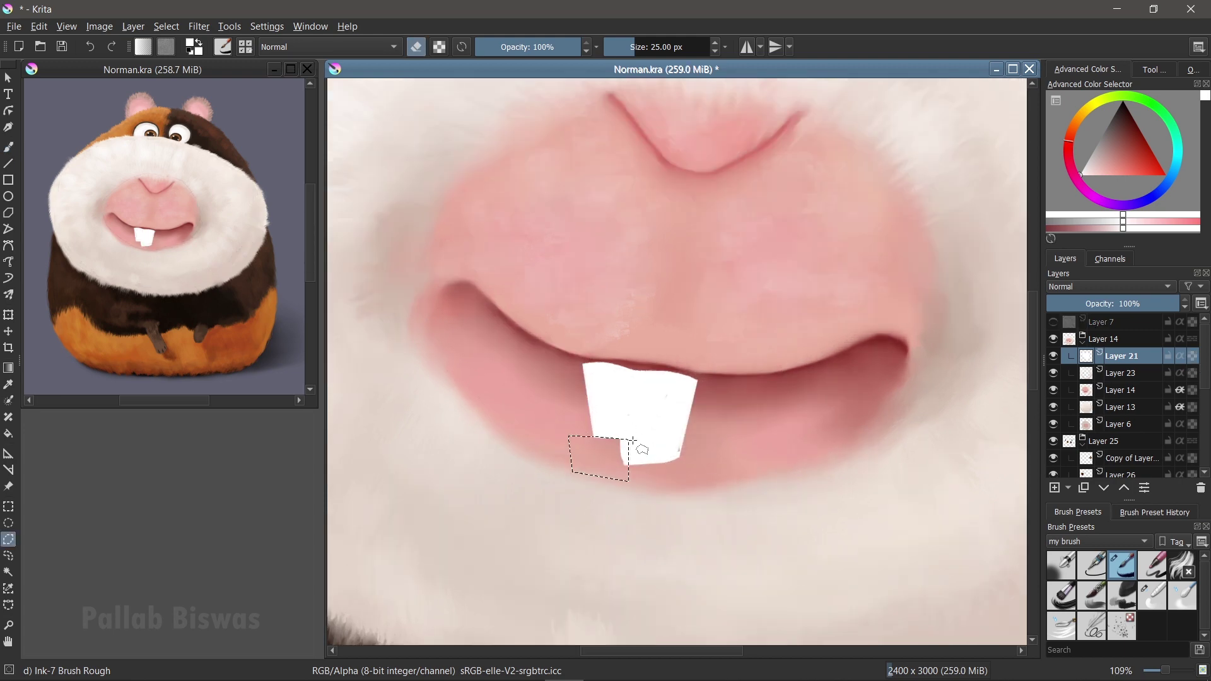
double_click(629, 442)
click(1123, 595)
click(1087, 169)
mouse_move(687, 451)
mouse_down()
mouse_move(672, 388)
mouse_move(641, 425)
mouse_up()
drag(660, 357, 669, 467)
Darken the teeth's top edge with pinkish-grey and blend the left tooth's shading.
ctrl+click(697, 427)
drag(694, 378, 587, 369)
key(/)
drag(612, 418, 643, 406)
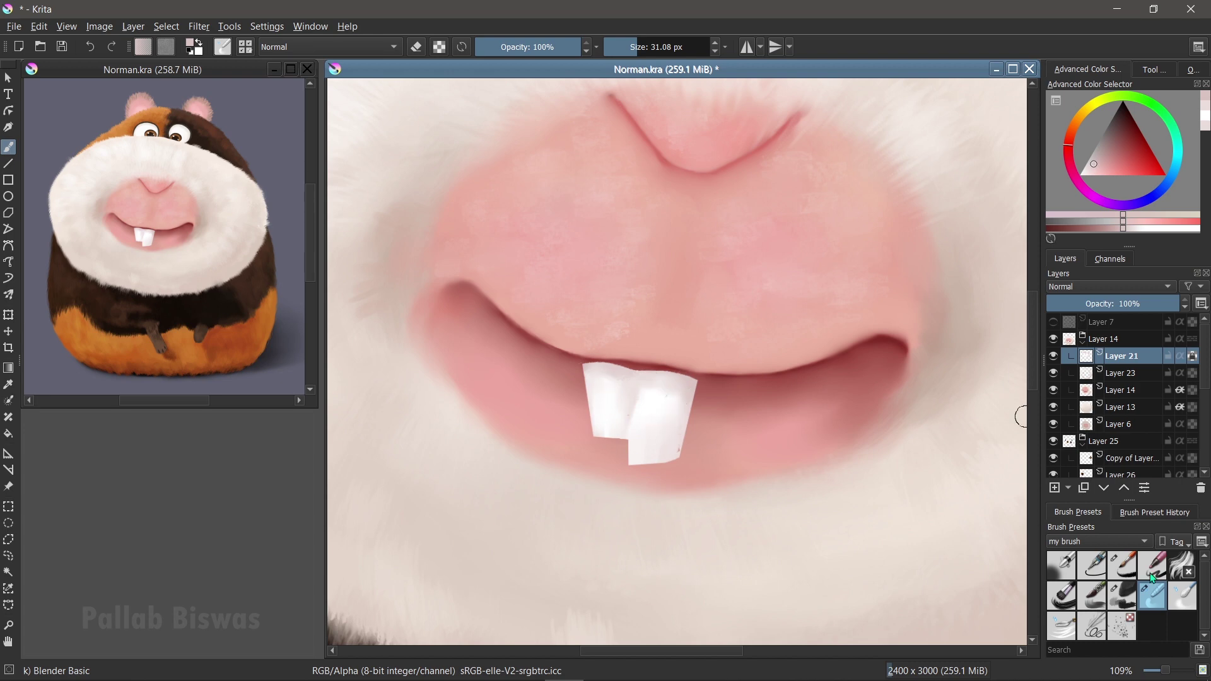
Draw dark lines along the teeth edges and blend them smooth.
key(/)
ctrl+click(647, 366)
ctrl+click(743, 292)
mouse_move(587, 365)
mouse_down()
mouse_move(694, 377)
mouse_move(629, 436)
mouse_move(654, 452)
mouse_up()
click(1153, 594)
mouse_move(669, 398)
mouse_down()
mouse_move(638, 406)
mouse_move(644, 392)
mouse_up()
mouse_move(634, 435)
mouse_down()
mouse_move(607, 377)
mouse_move(650, 458)
mouse_up()
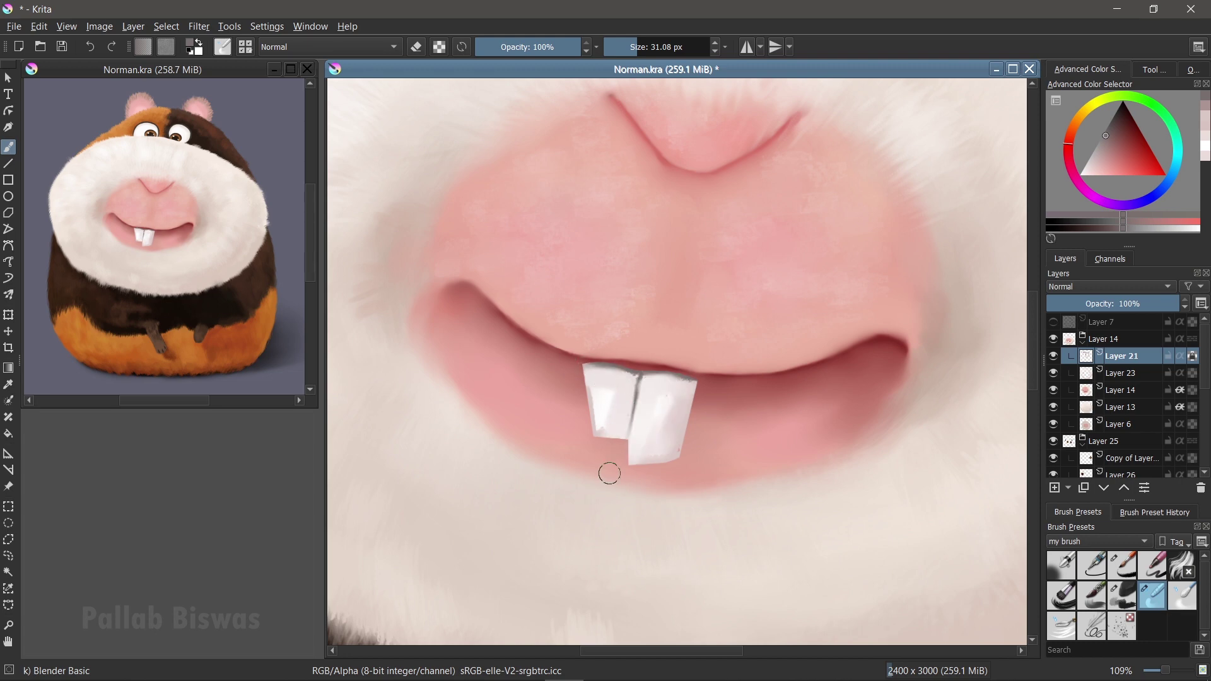
Draw a dark grey gap line between the teeth with a slightly larger Ink-7 Brush Rough.
click(1123, 566)
ctrl+click(638, 379)
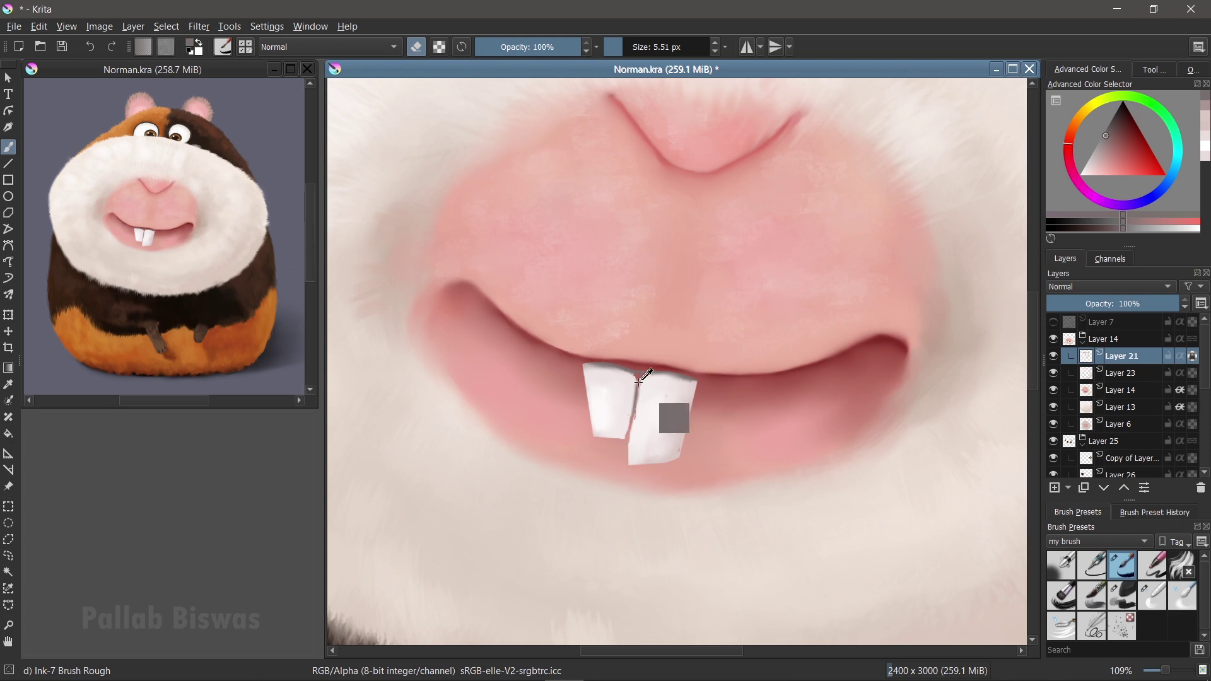
click(1183, 595)
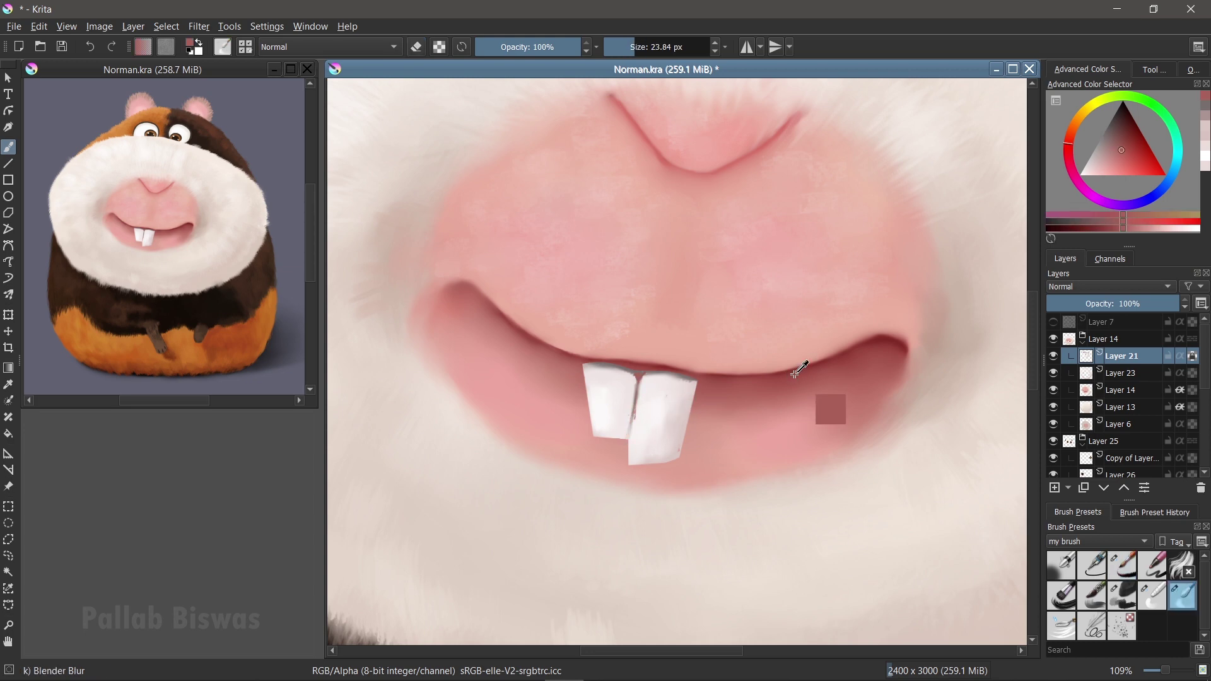
click(1123, 566)
key(bracketright)
ctrl+click(688, 373)
drag(639, 380, 637, 437)
key(slash)
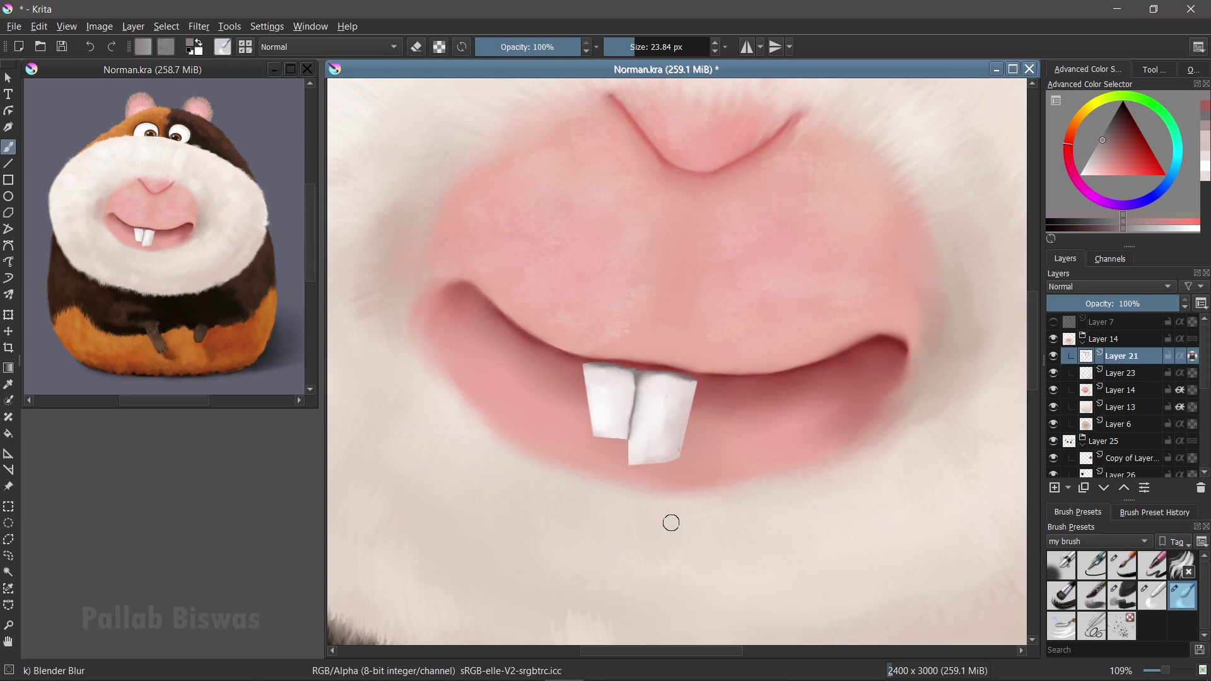
Shade the right tooth's edge grey and blur the left tooth's left edge.
click(1123, 597)
drag(675, 400, 656, 464)
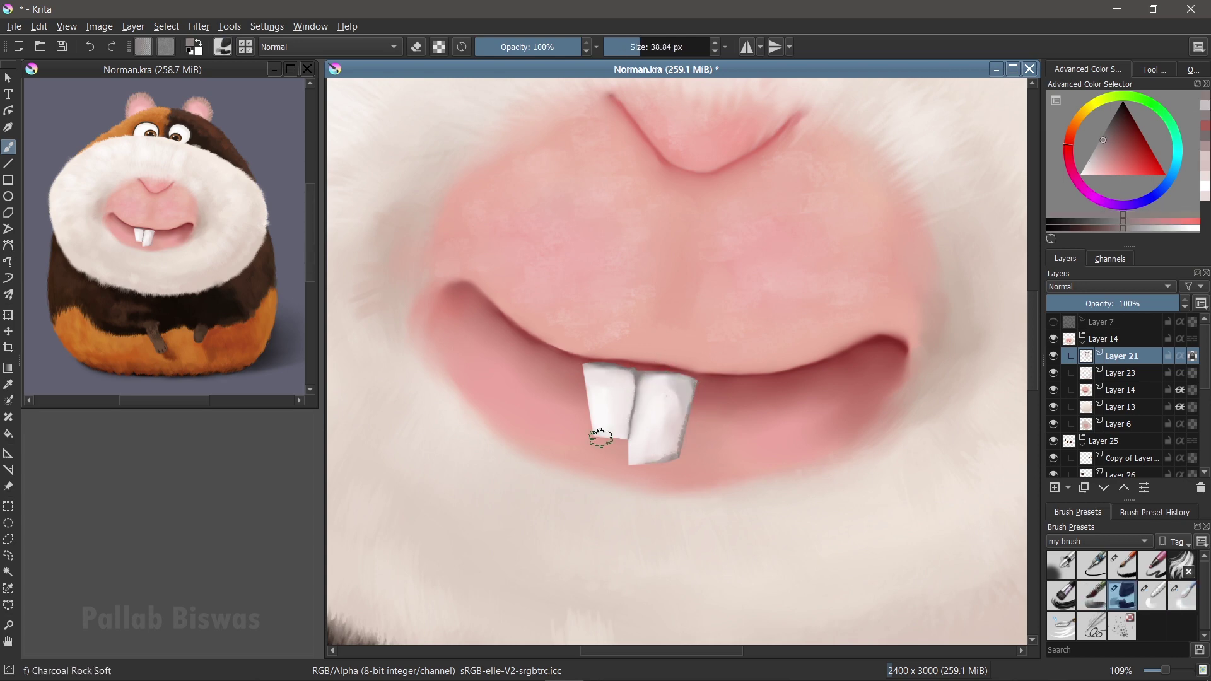
key(slash)
drag(588, 372, 601, 445)
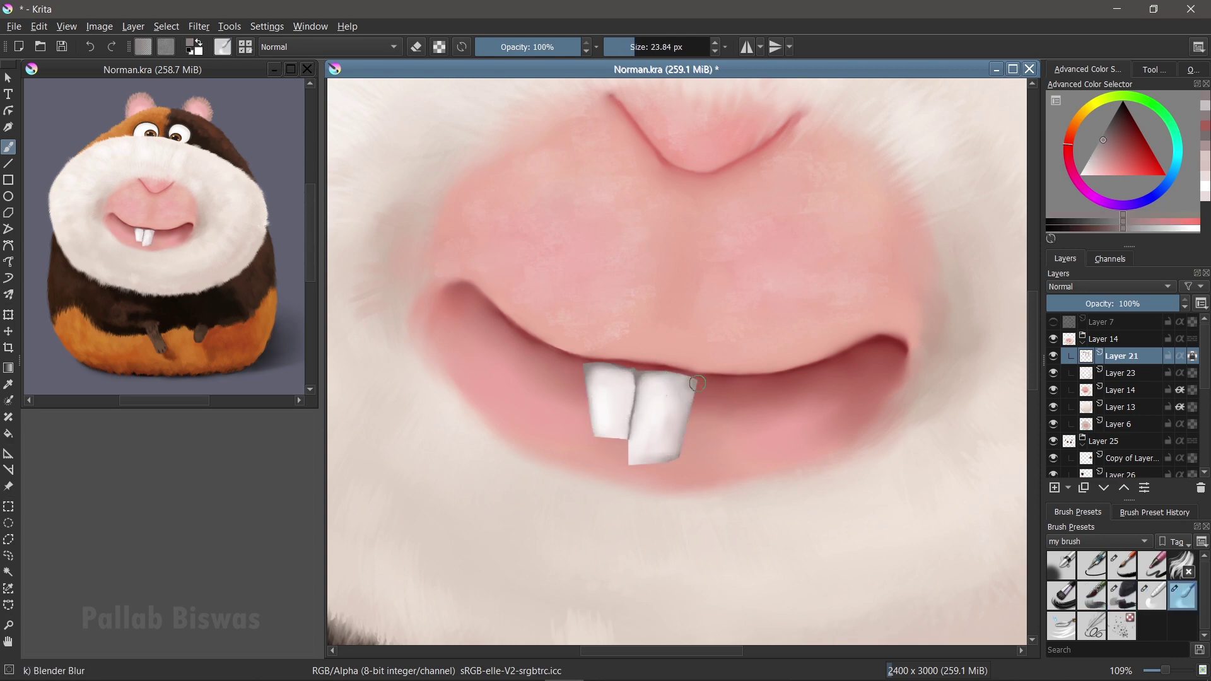
click(1139, 600)
ctrl+click(598, 396)
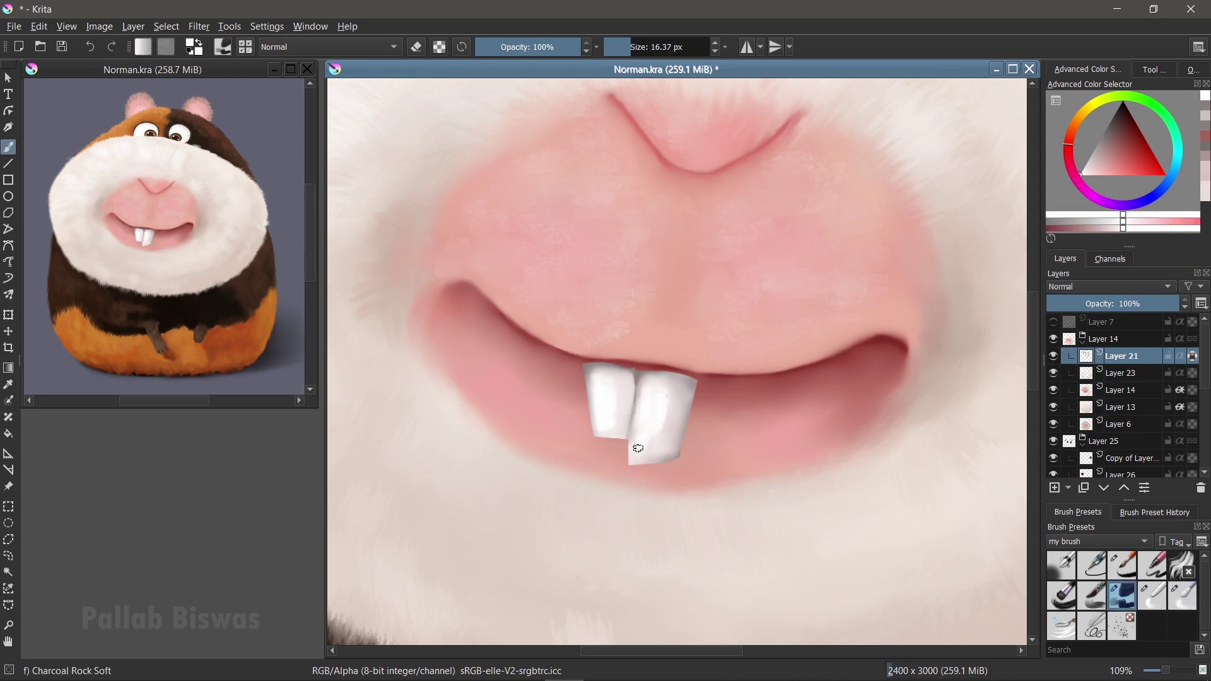
key(slash)
key(t)
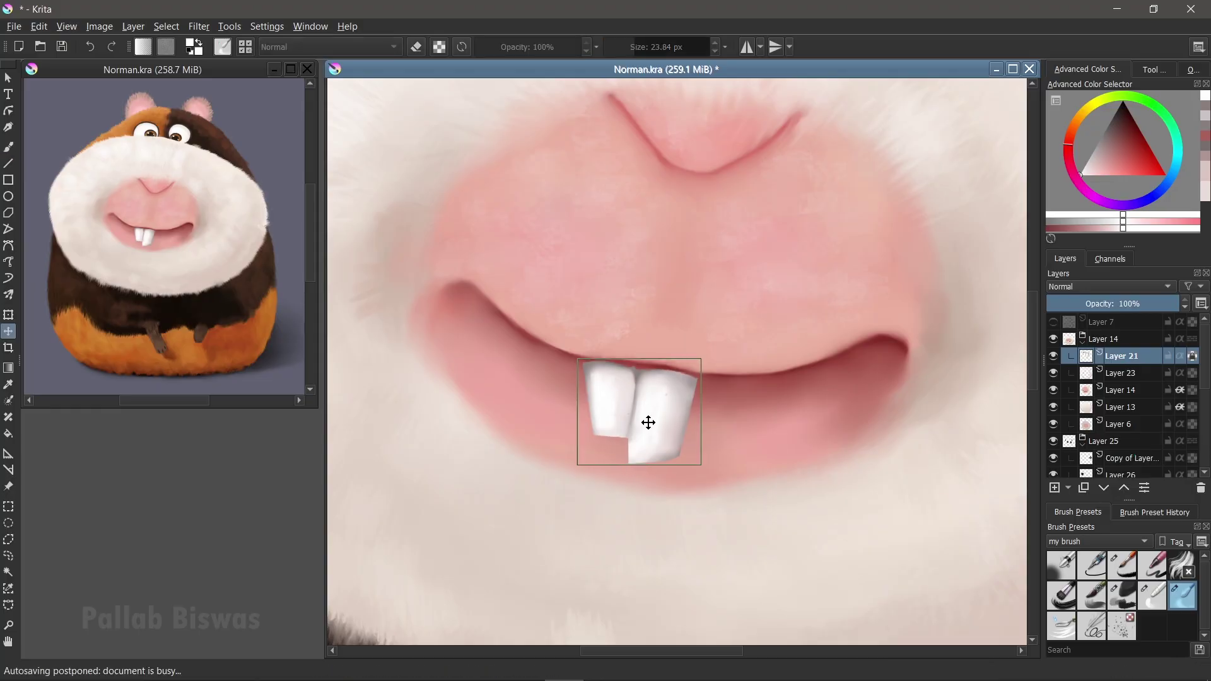